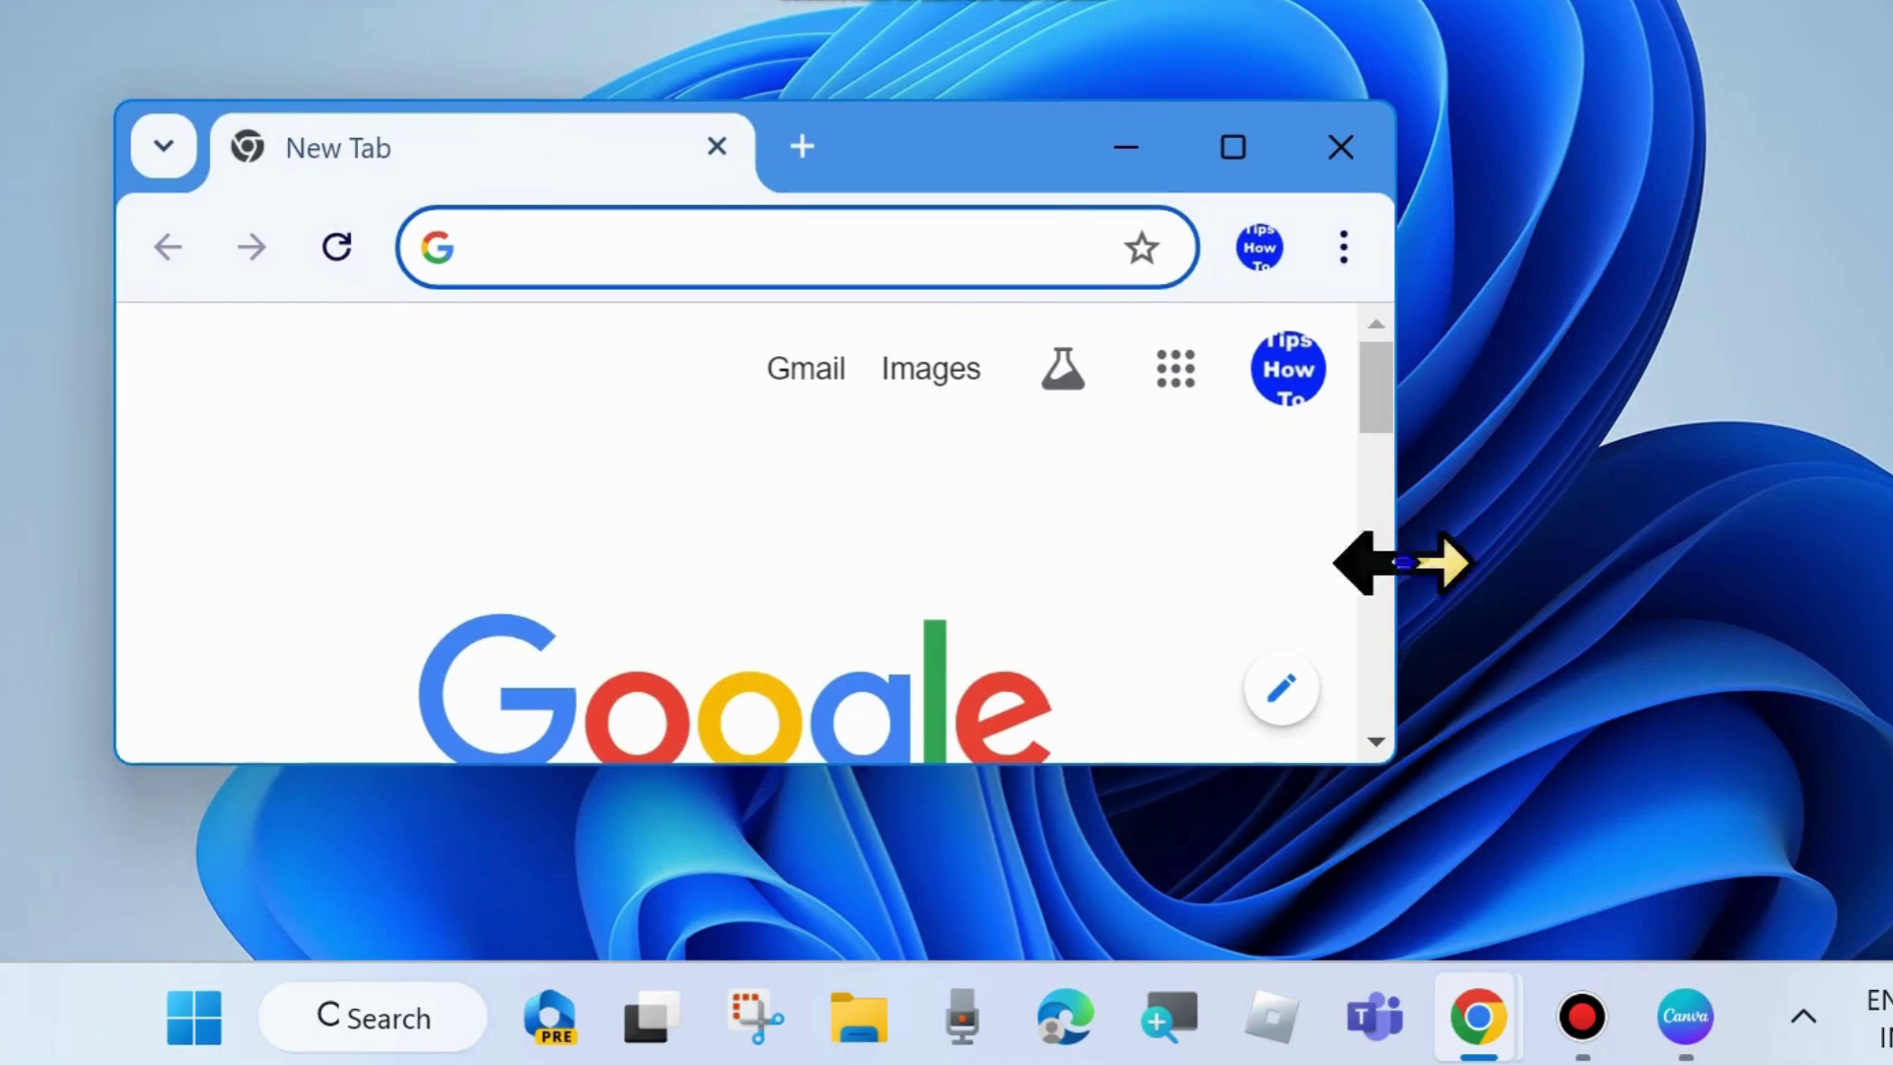
- Enlarge the Chrome window by widening it and making it taller
drag(1395, 564, 1725, 647)
drag(938, 765, 912, 945)
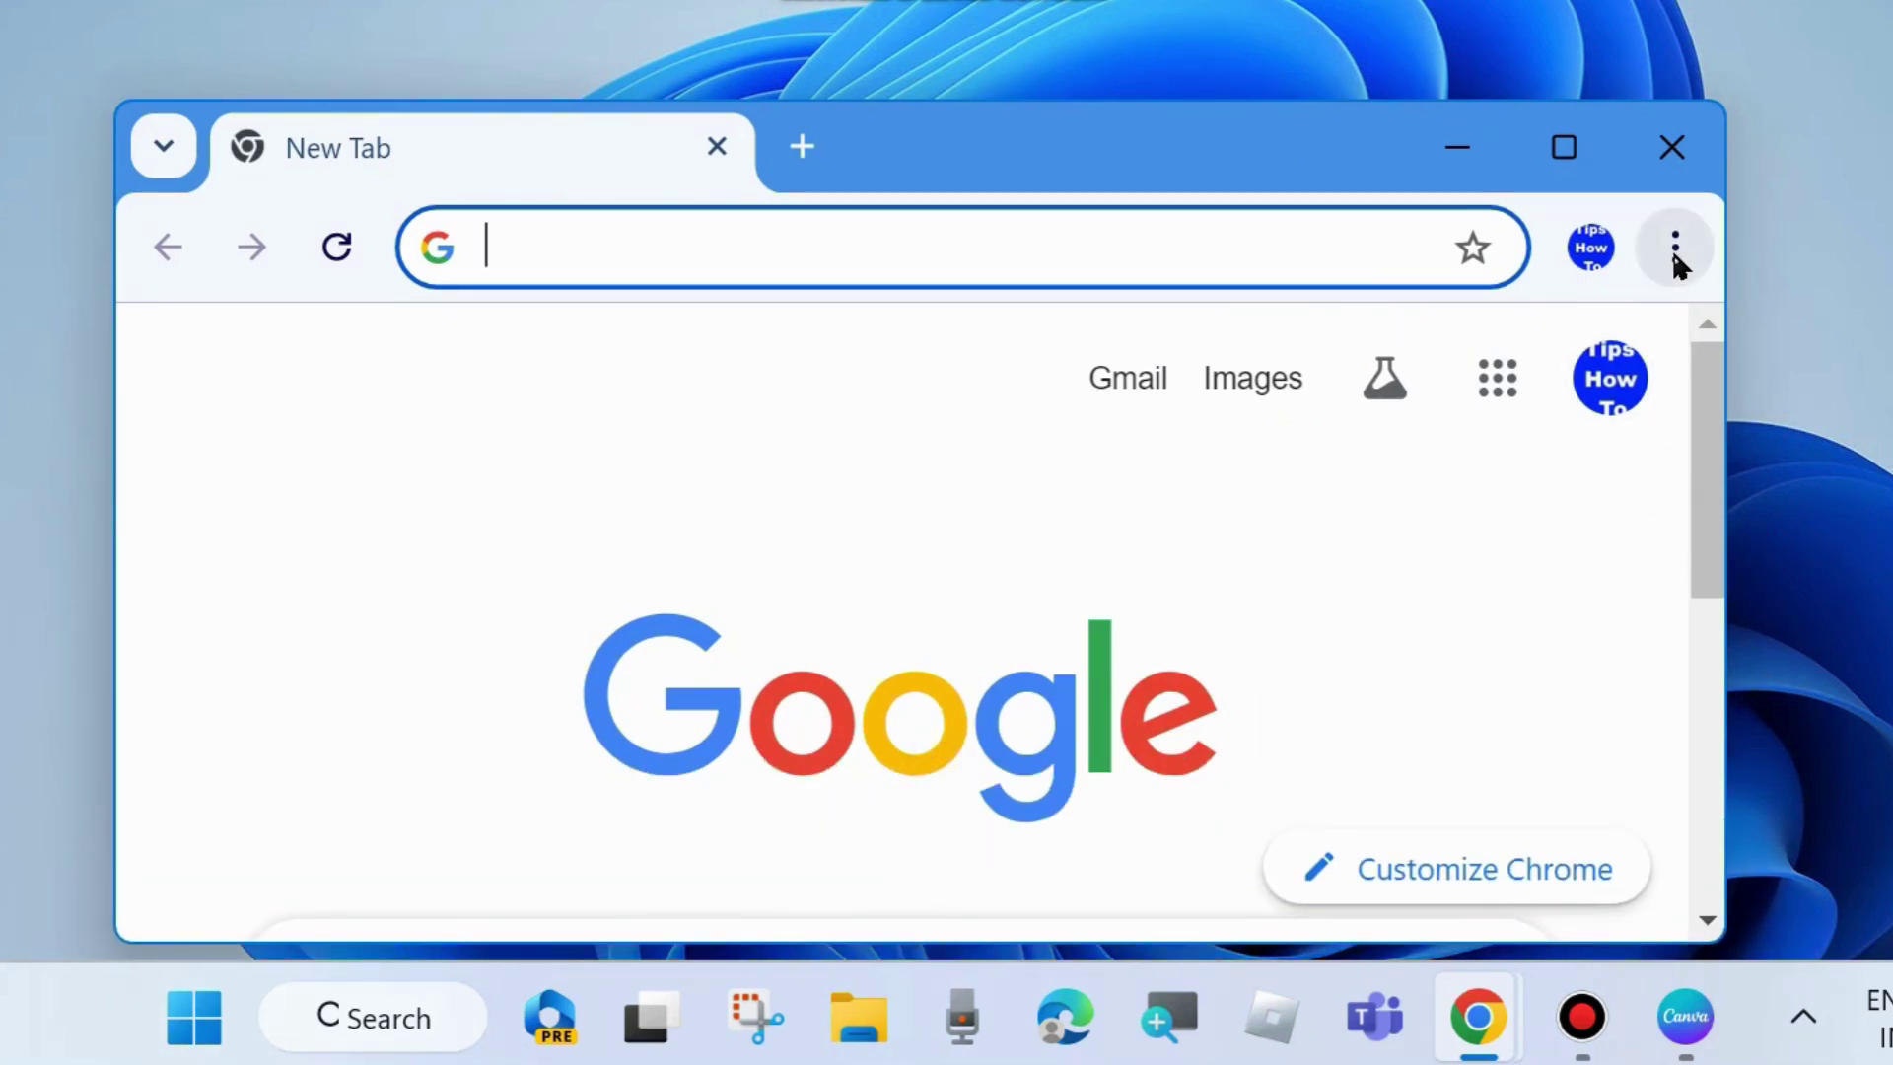
- Launch Google Meet from the Google apps grid on the New Tab page
click(1496, 386)
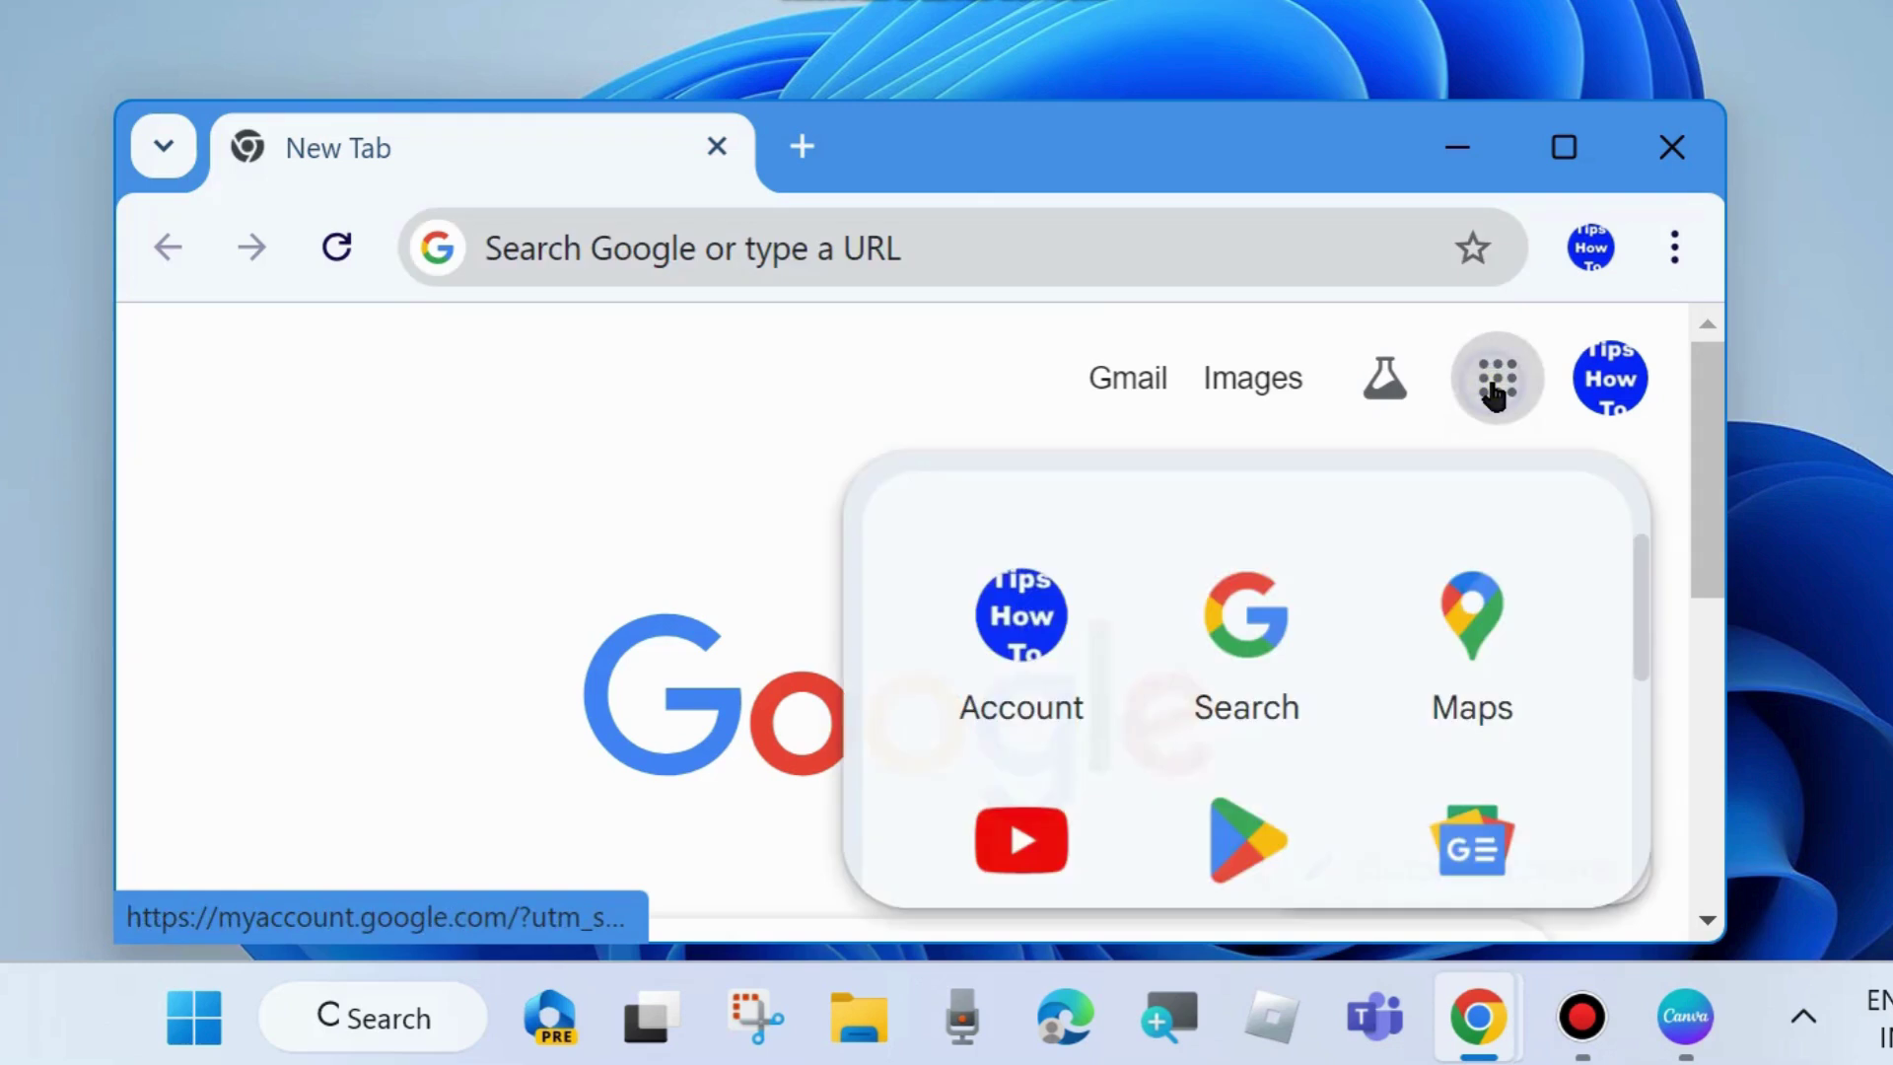
scroll(1317, 740, down, 5)
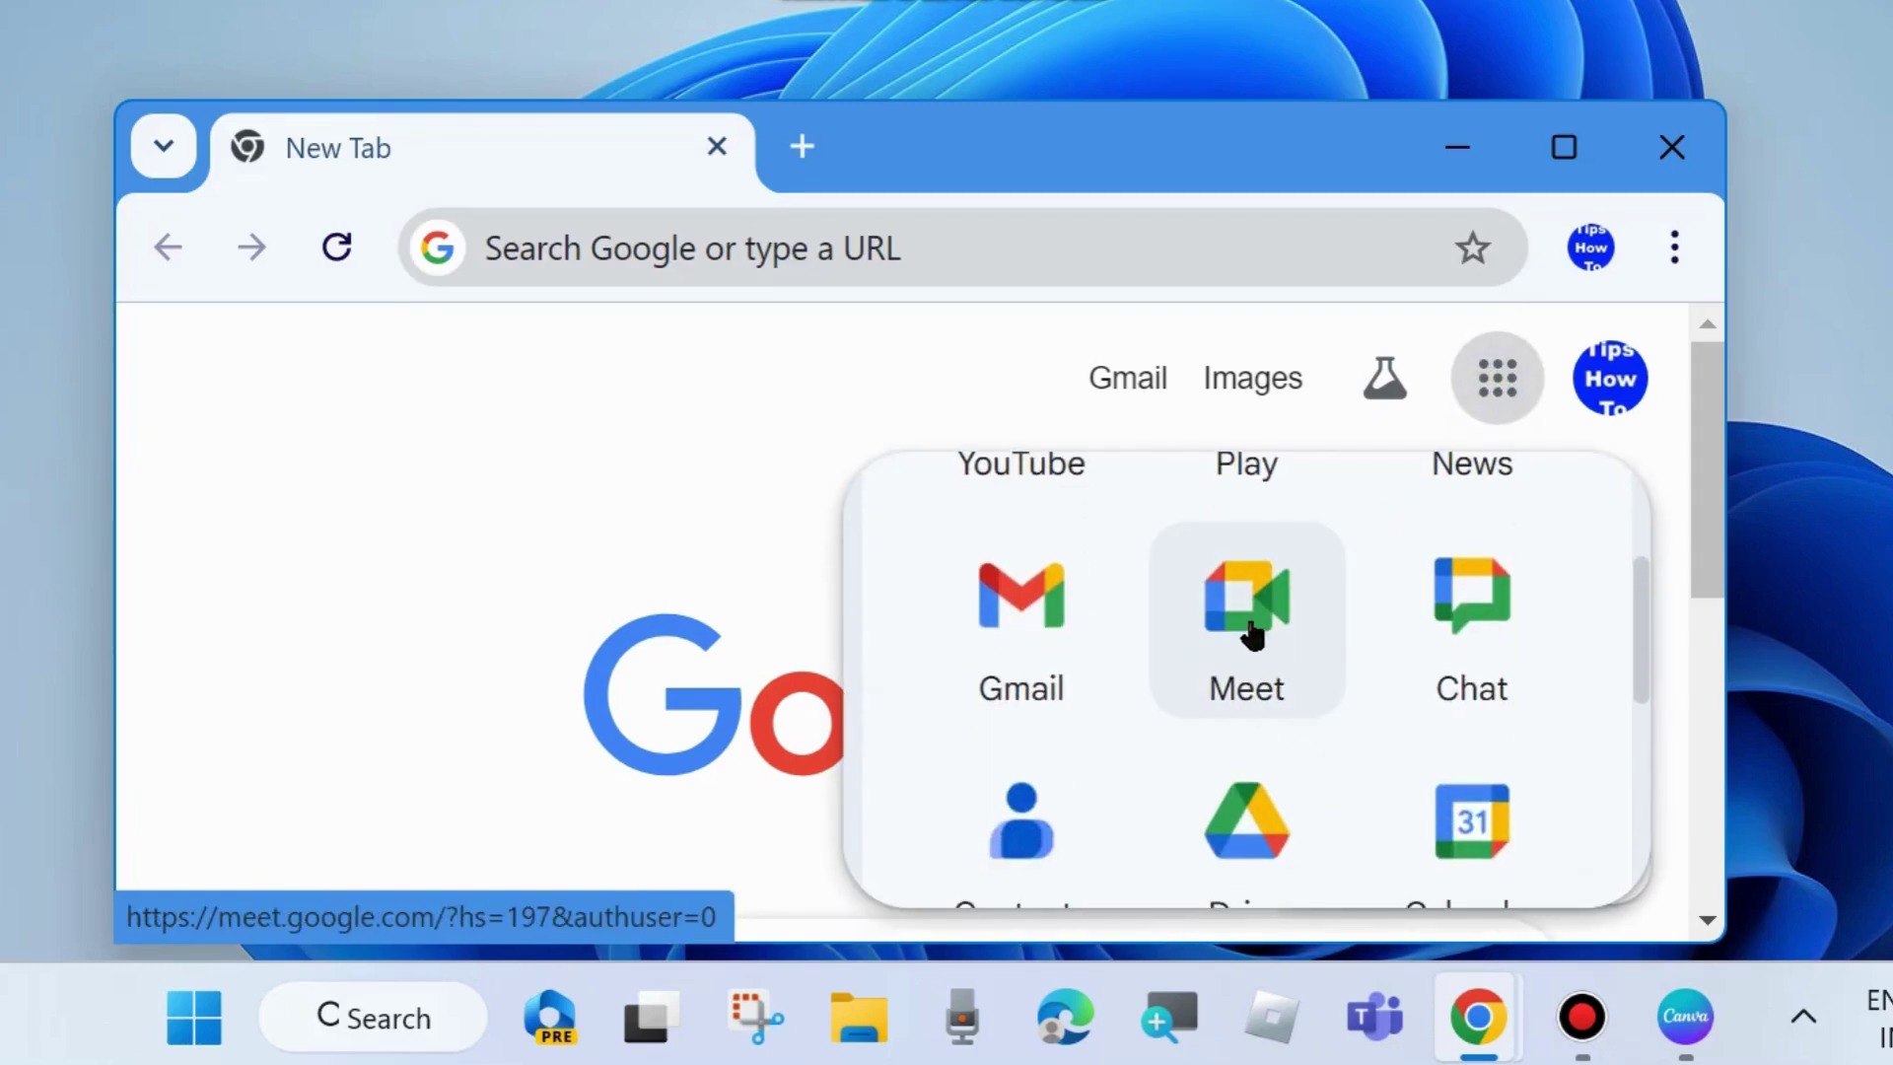
click(1250, 631)
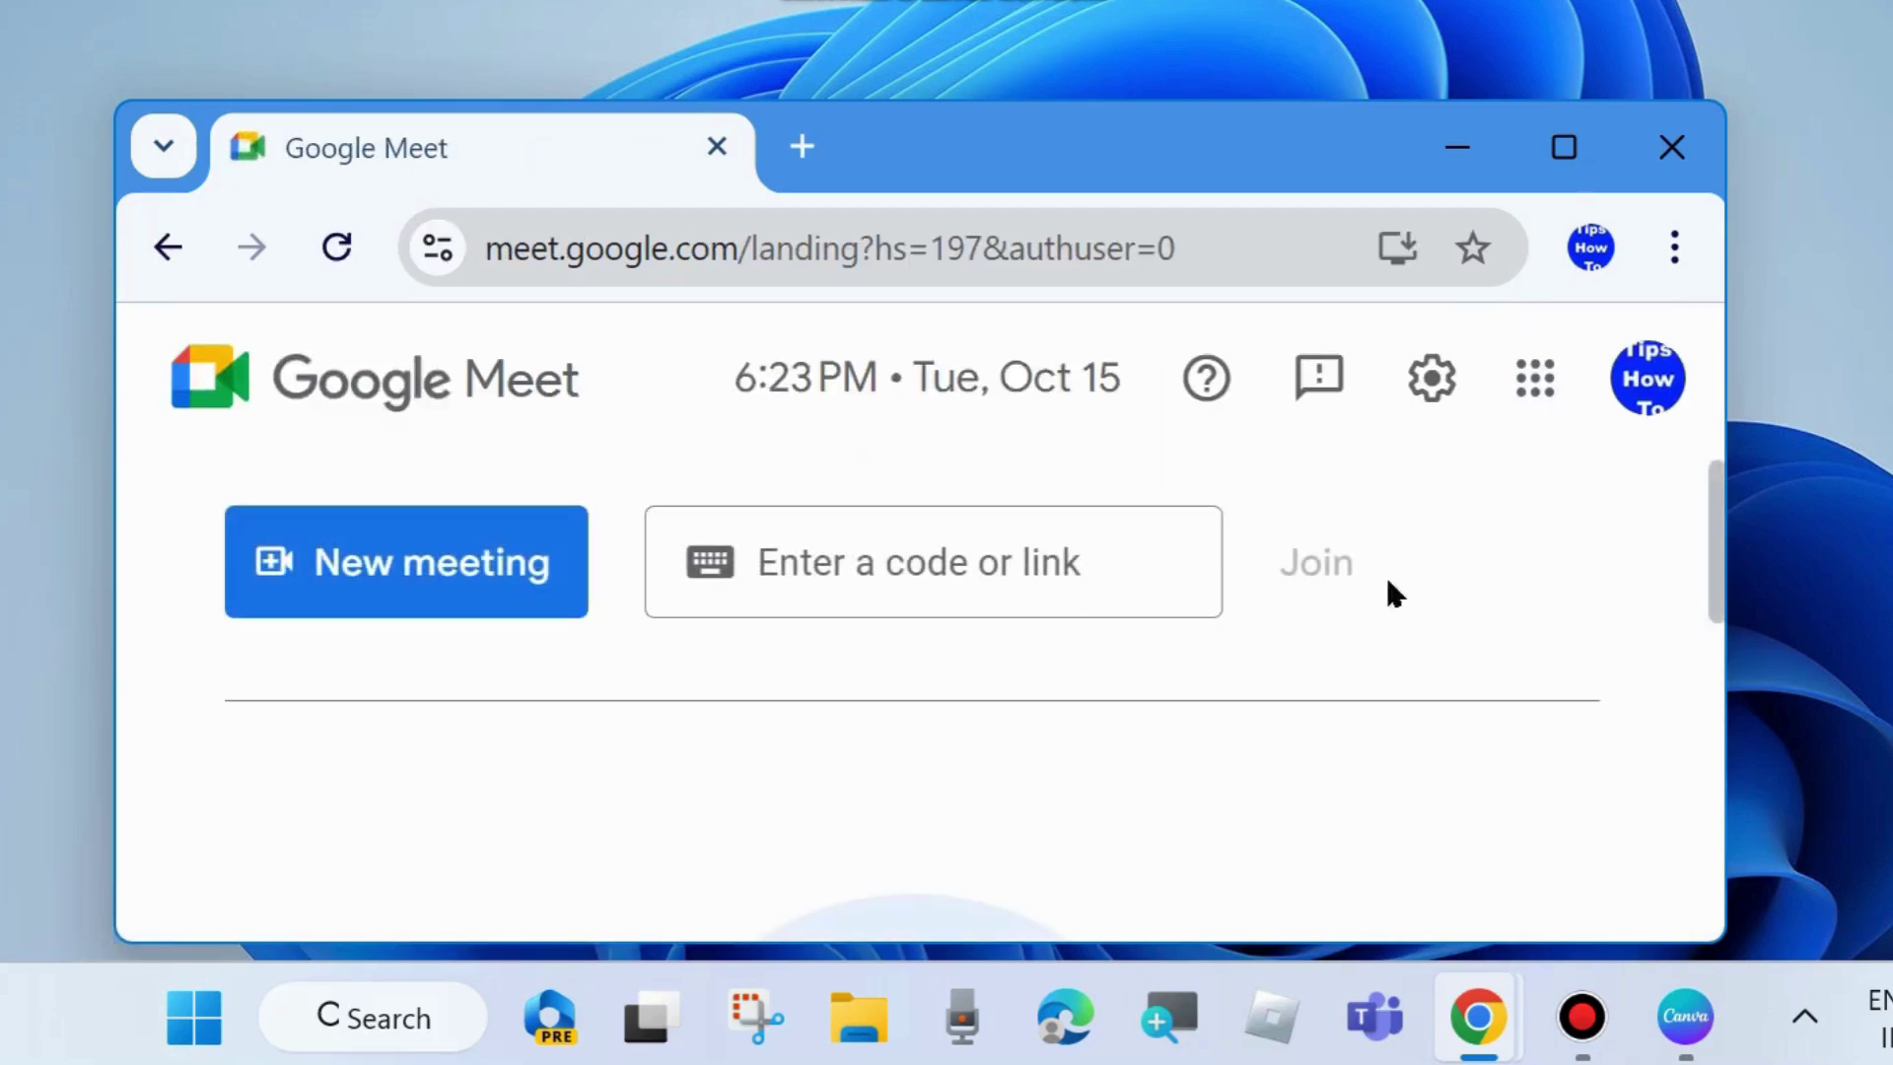
scroll(1452, 585, down, 5)
scroll(1452, 585, up, 5)
- Open Meet's settings and view the Video section, which shows the camera blocked
click(1431, 390)
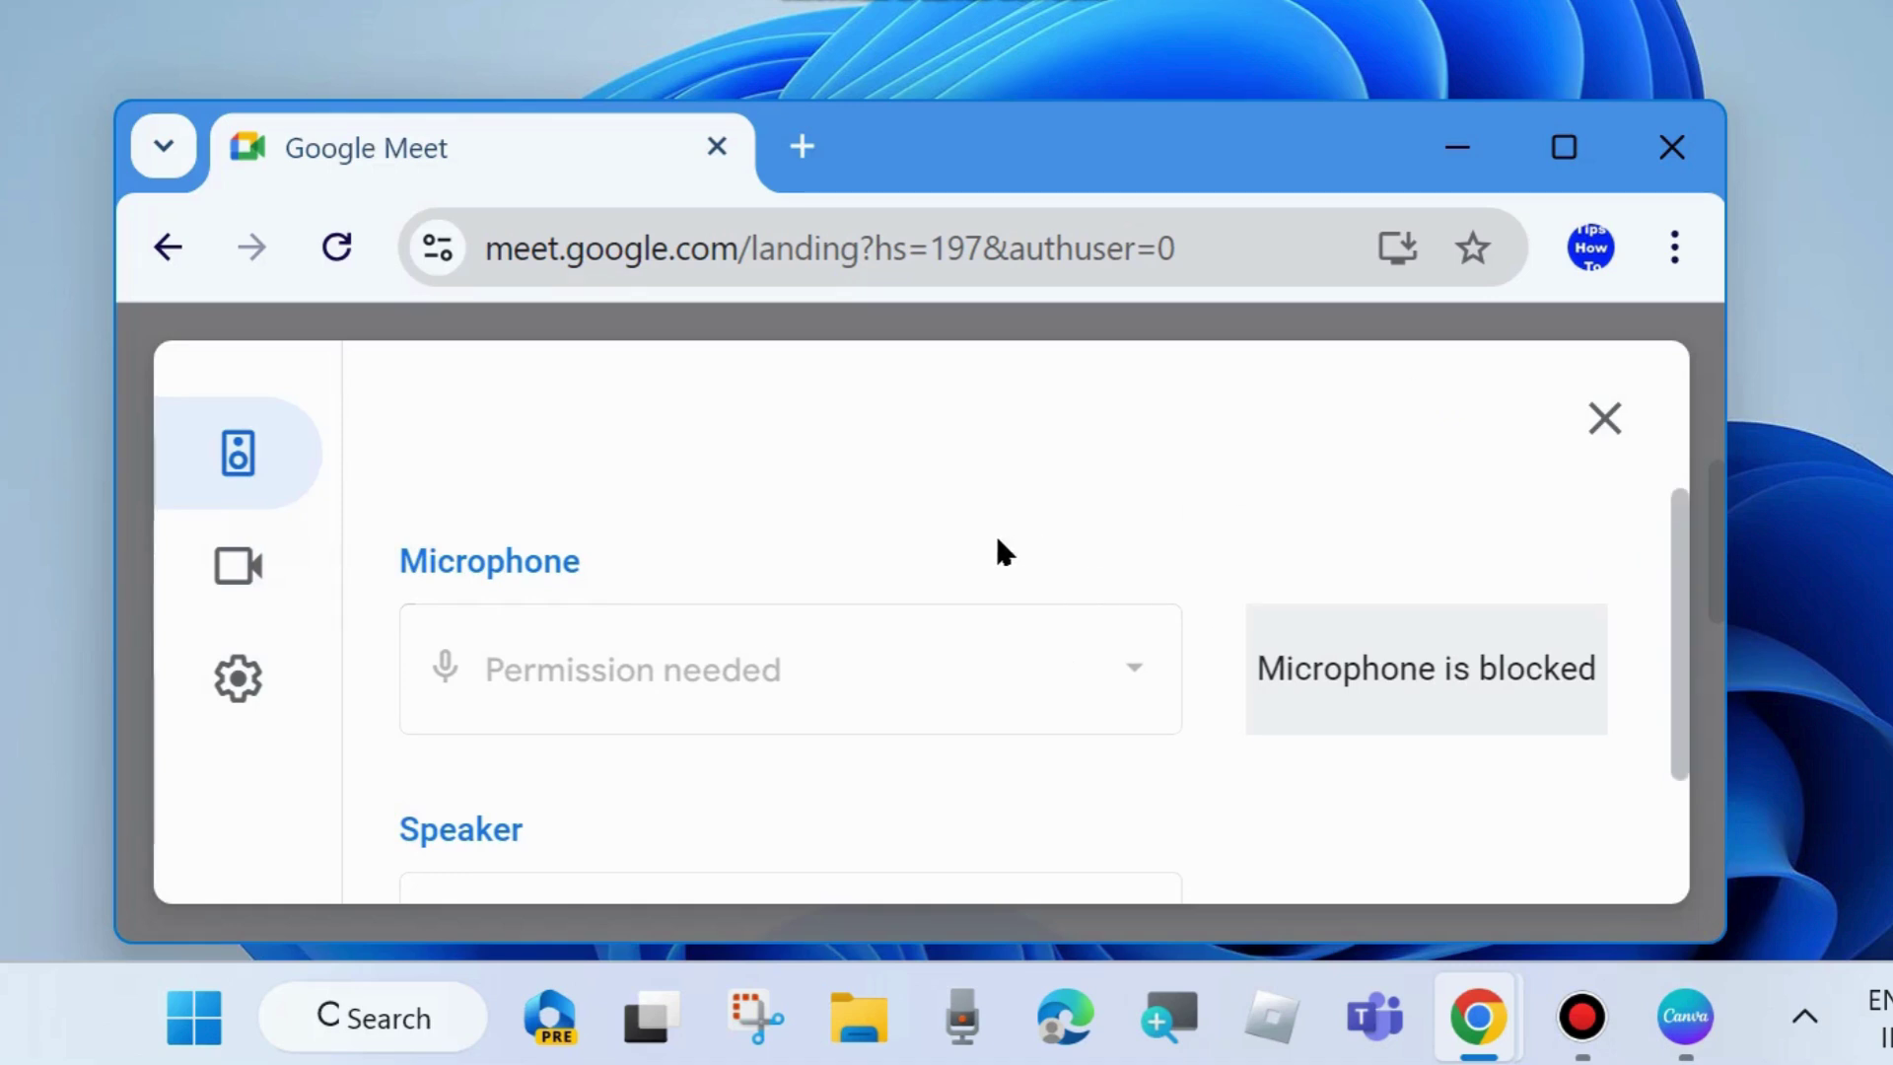
scroll(996, 549, down, 2)
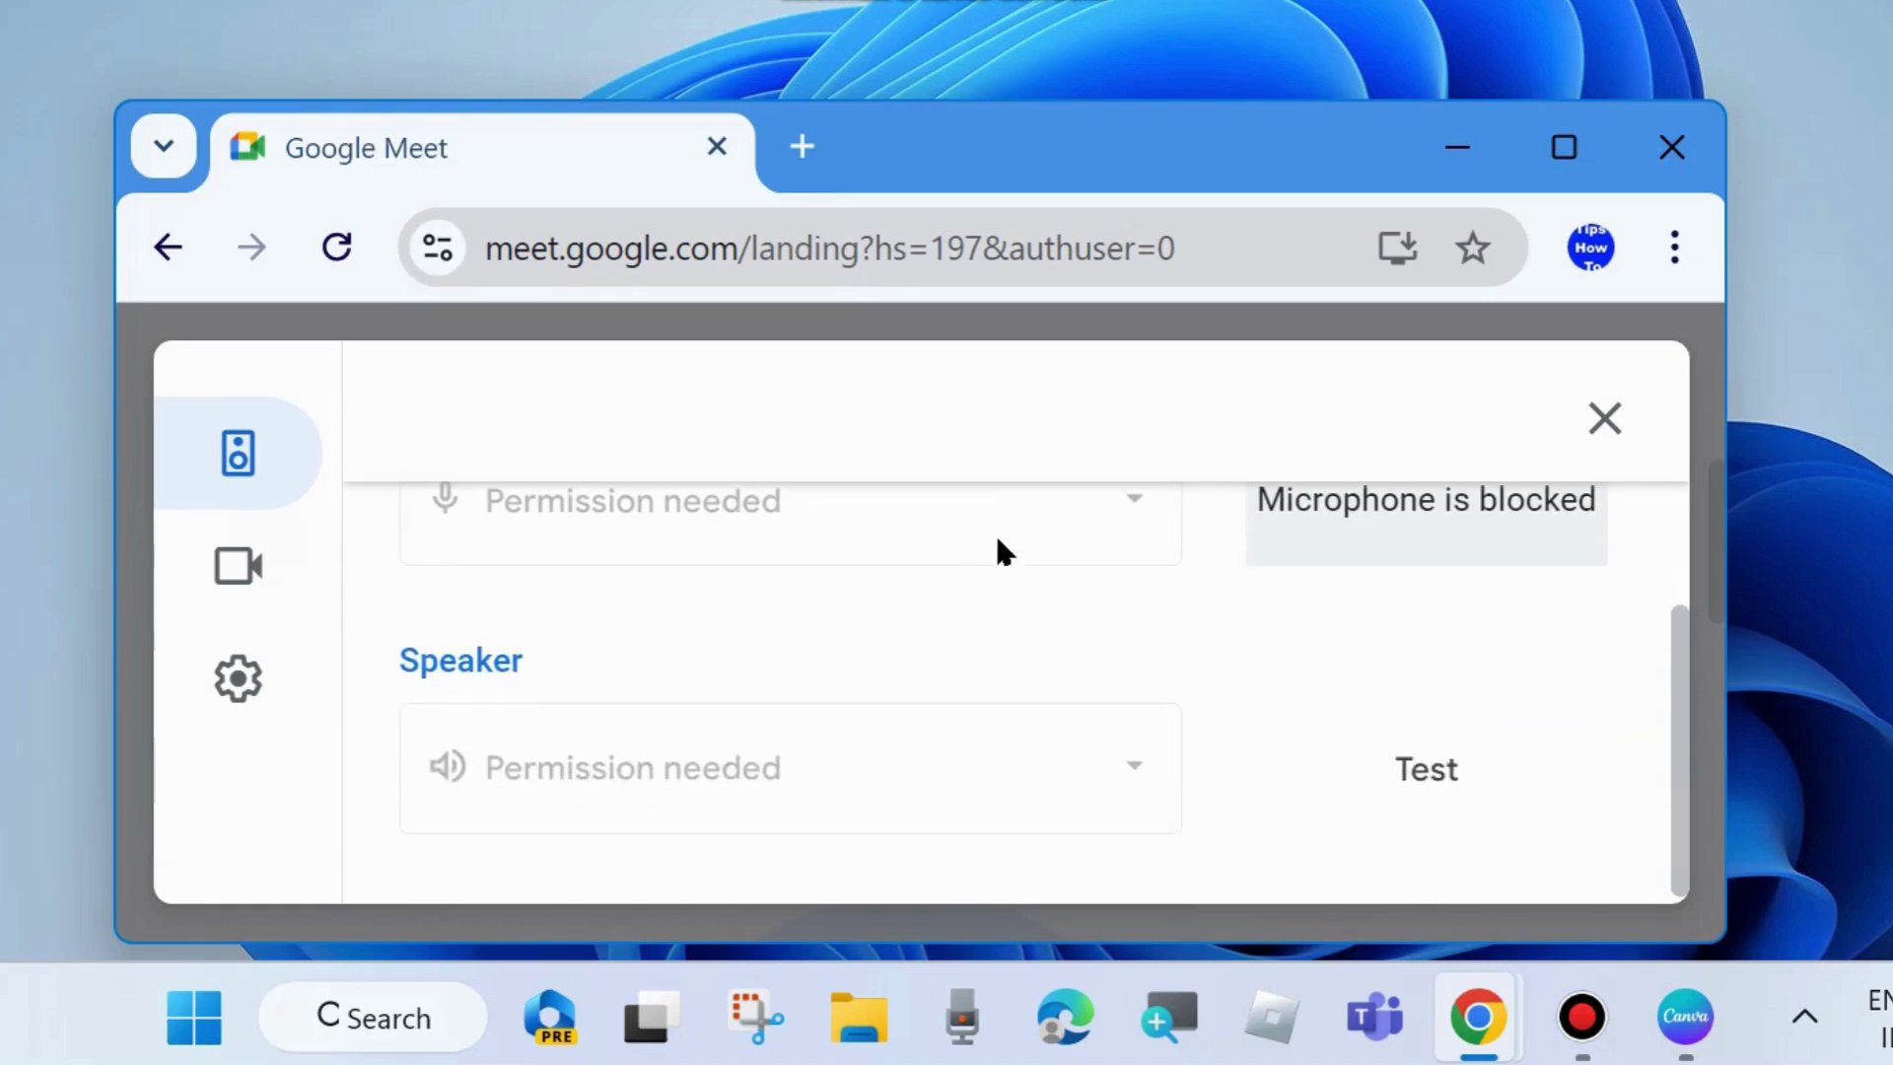
click(239, 572)
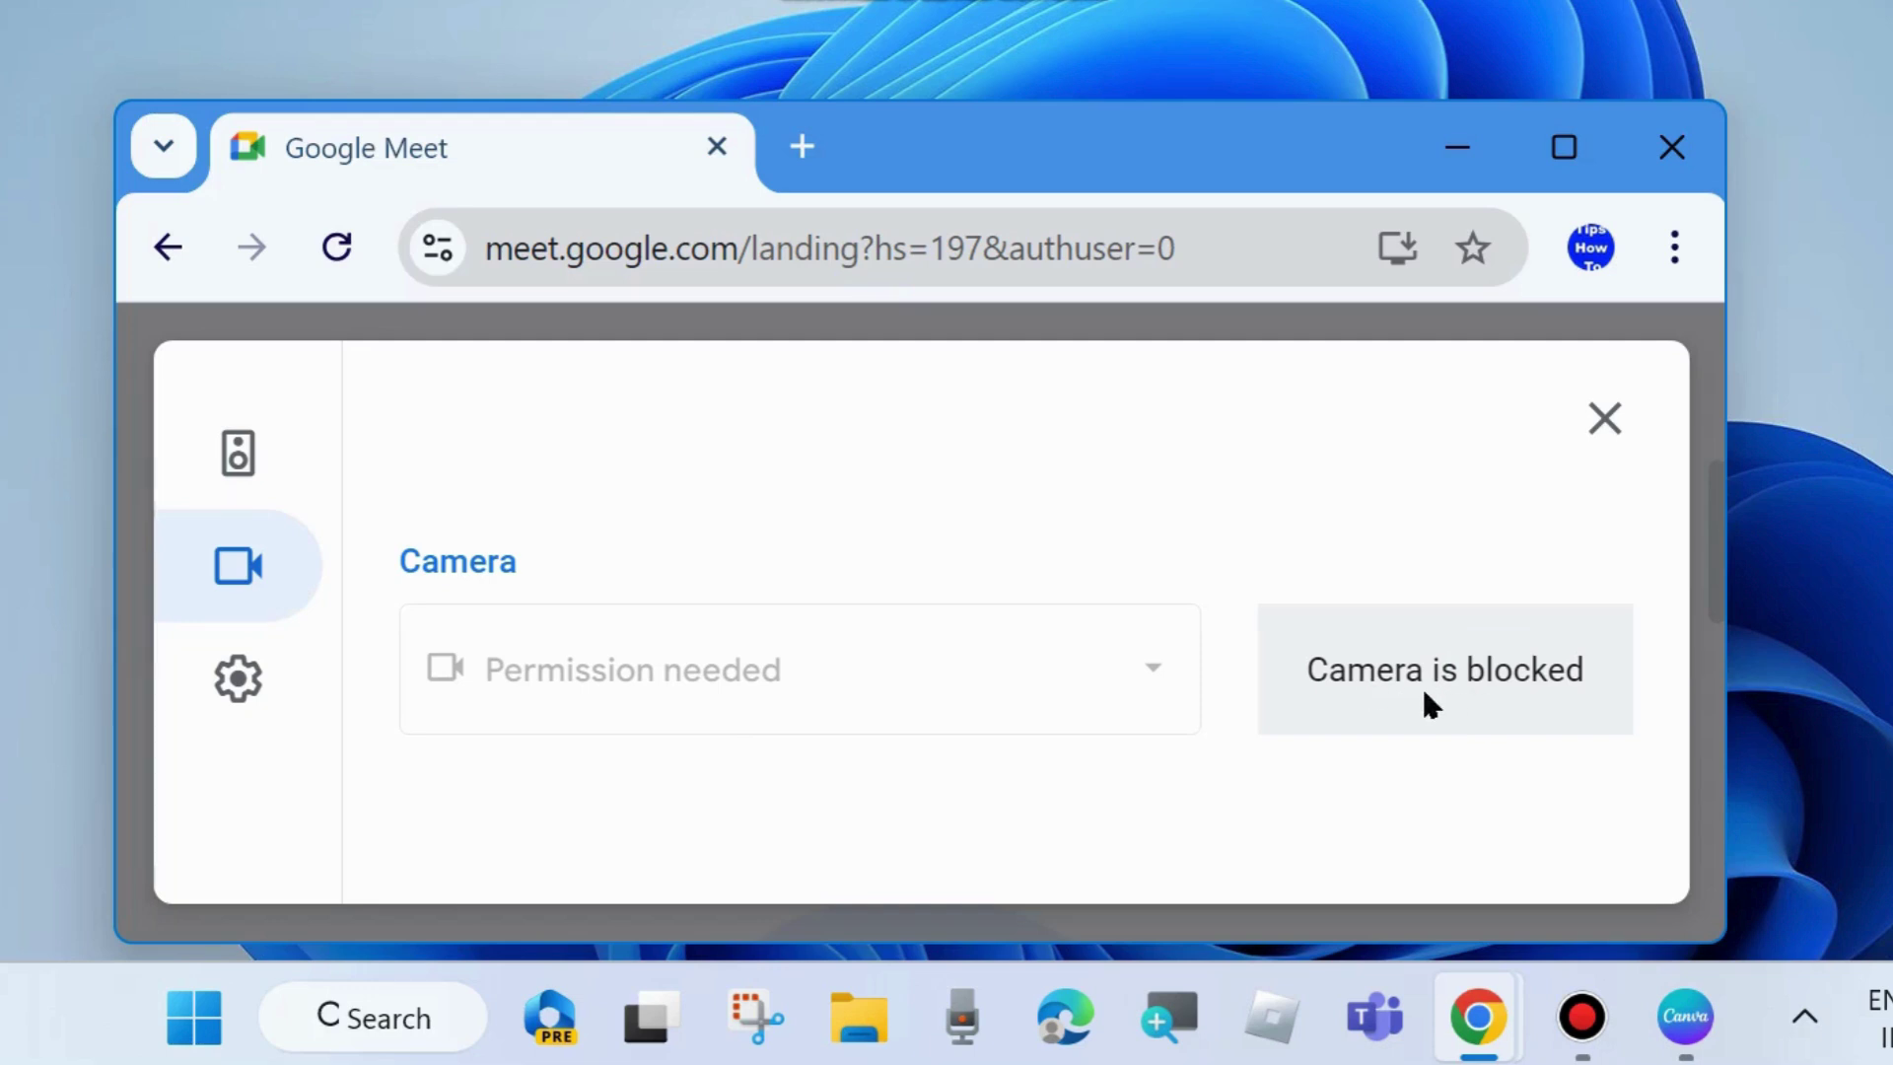
- Minimize Chrome and open Windows Settings from the Start button's right-click menu
click(1459, 147)
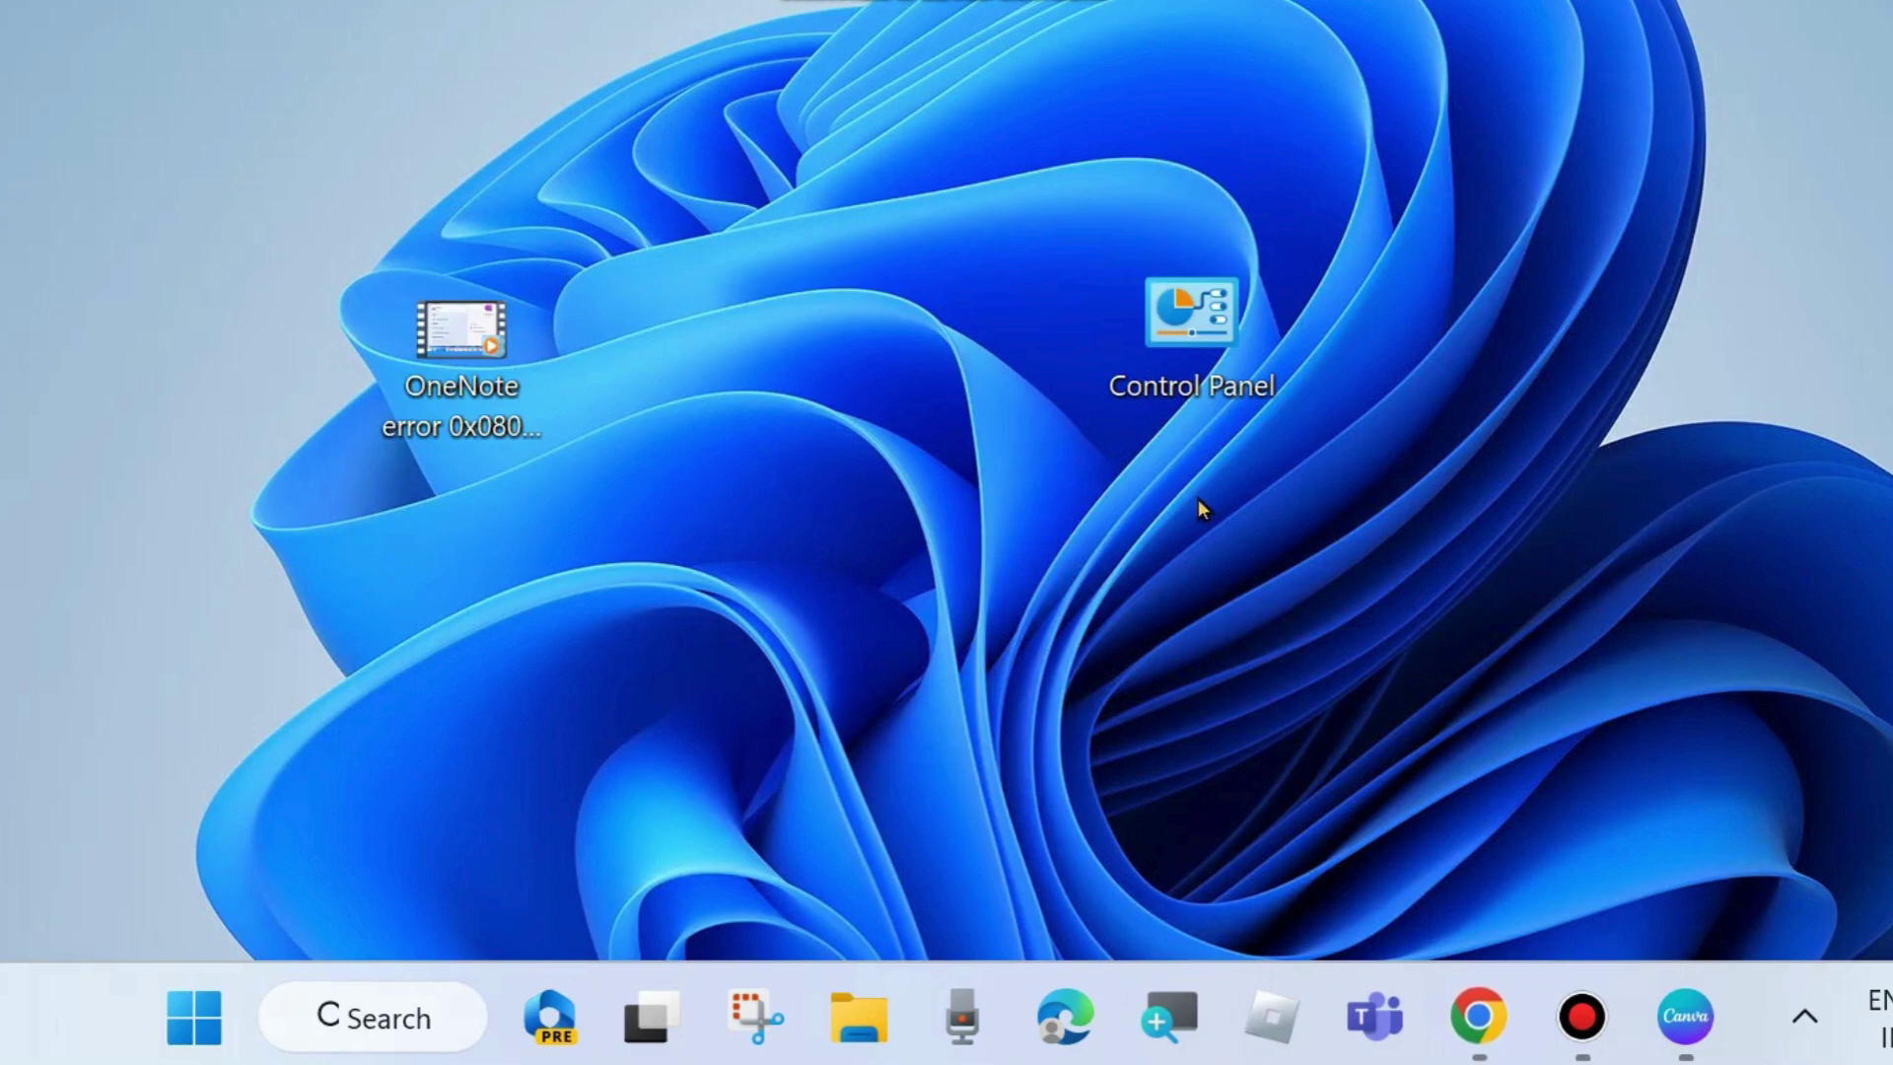
right_click(210, 1029)
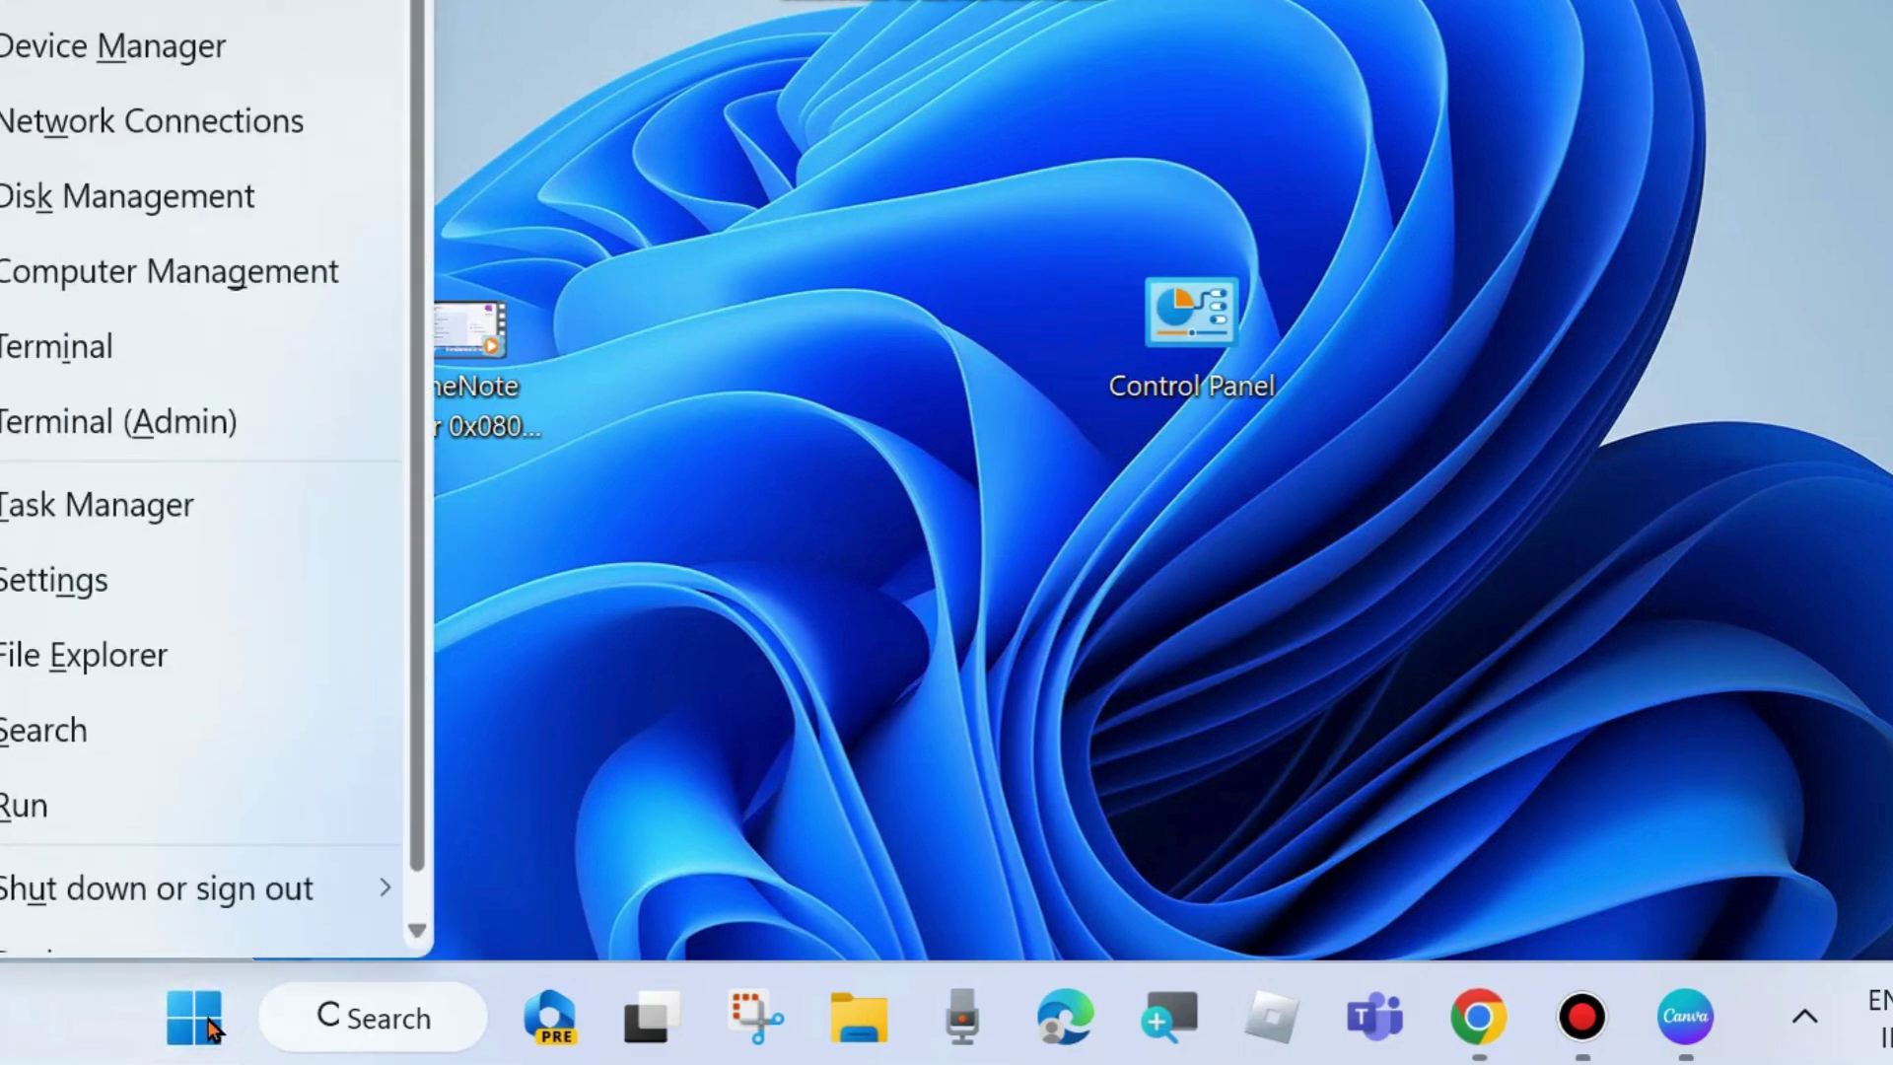
click(74, 590)
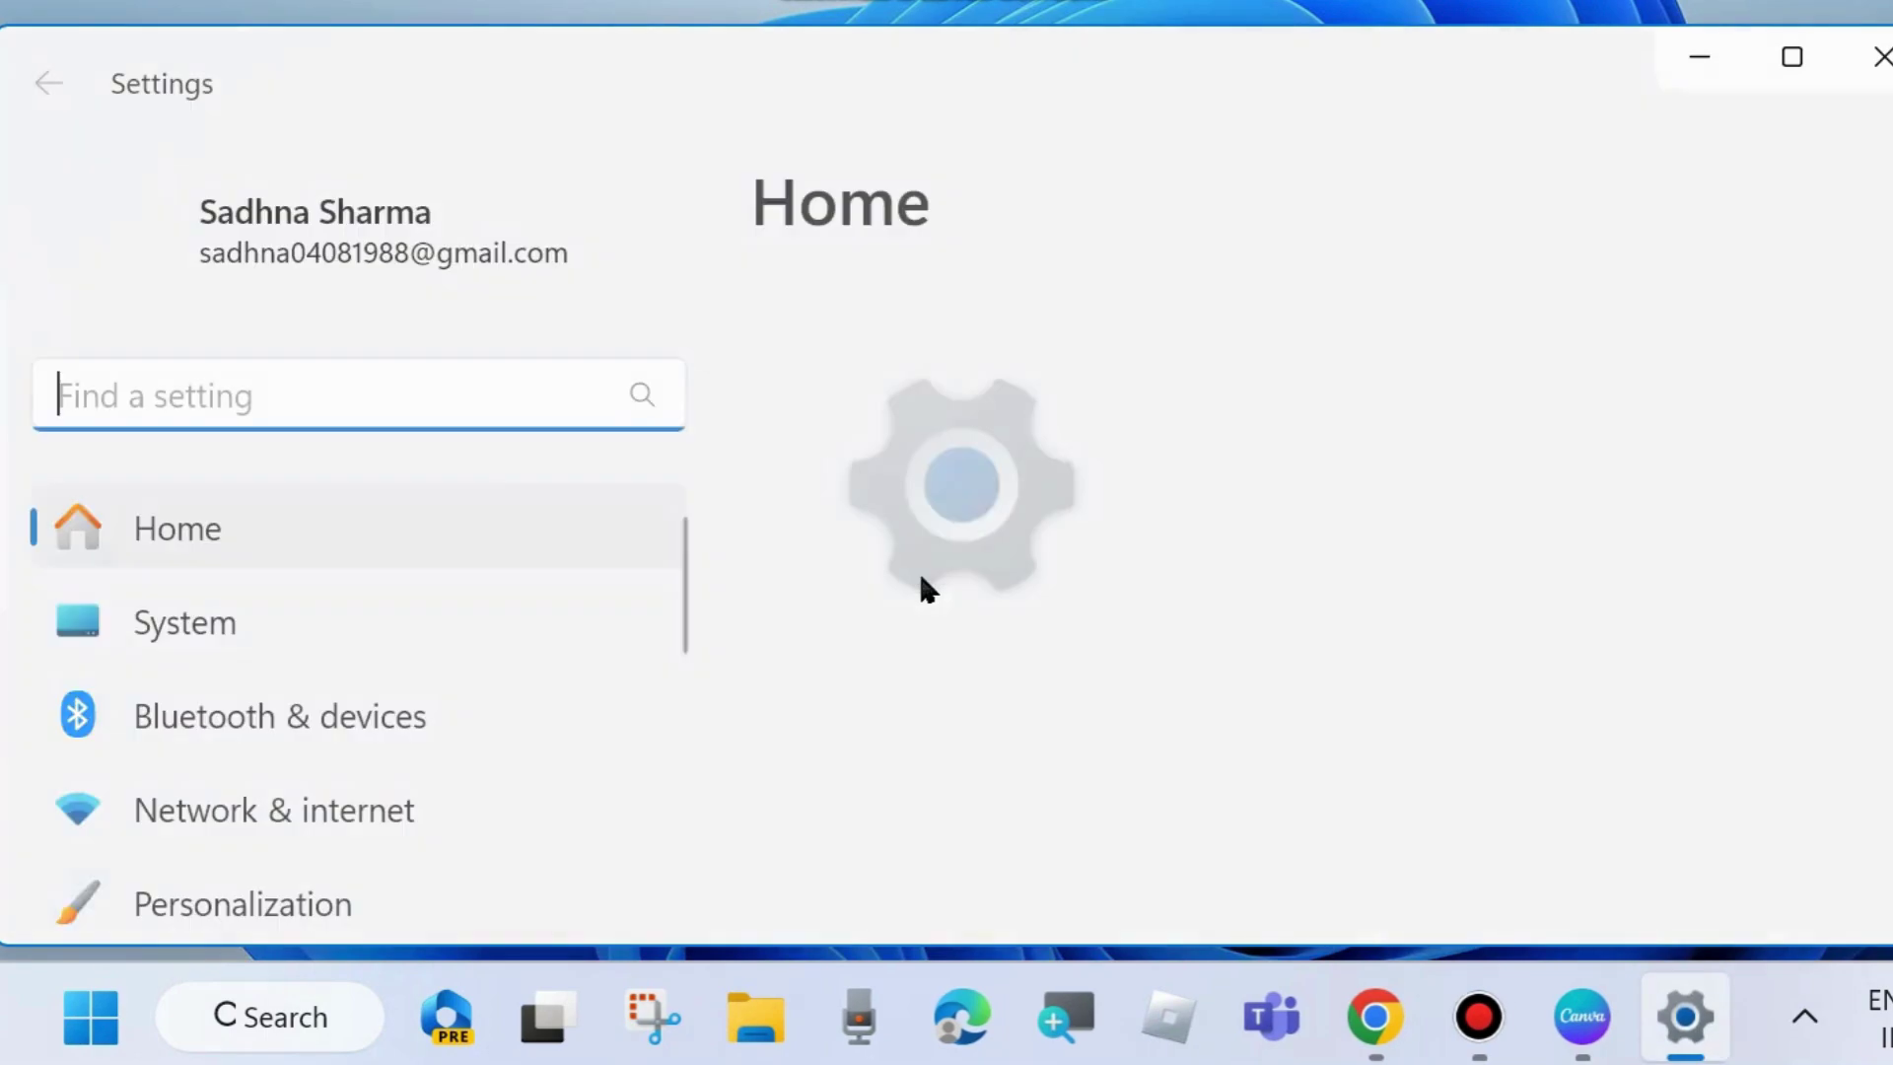
- Go to Privacy & security and scroll down to the App permissions list
scroll(276, 739, down, 5)
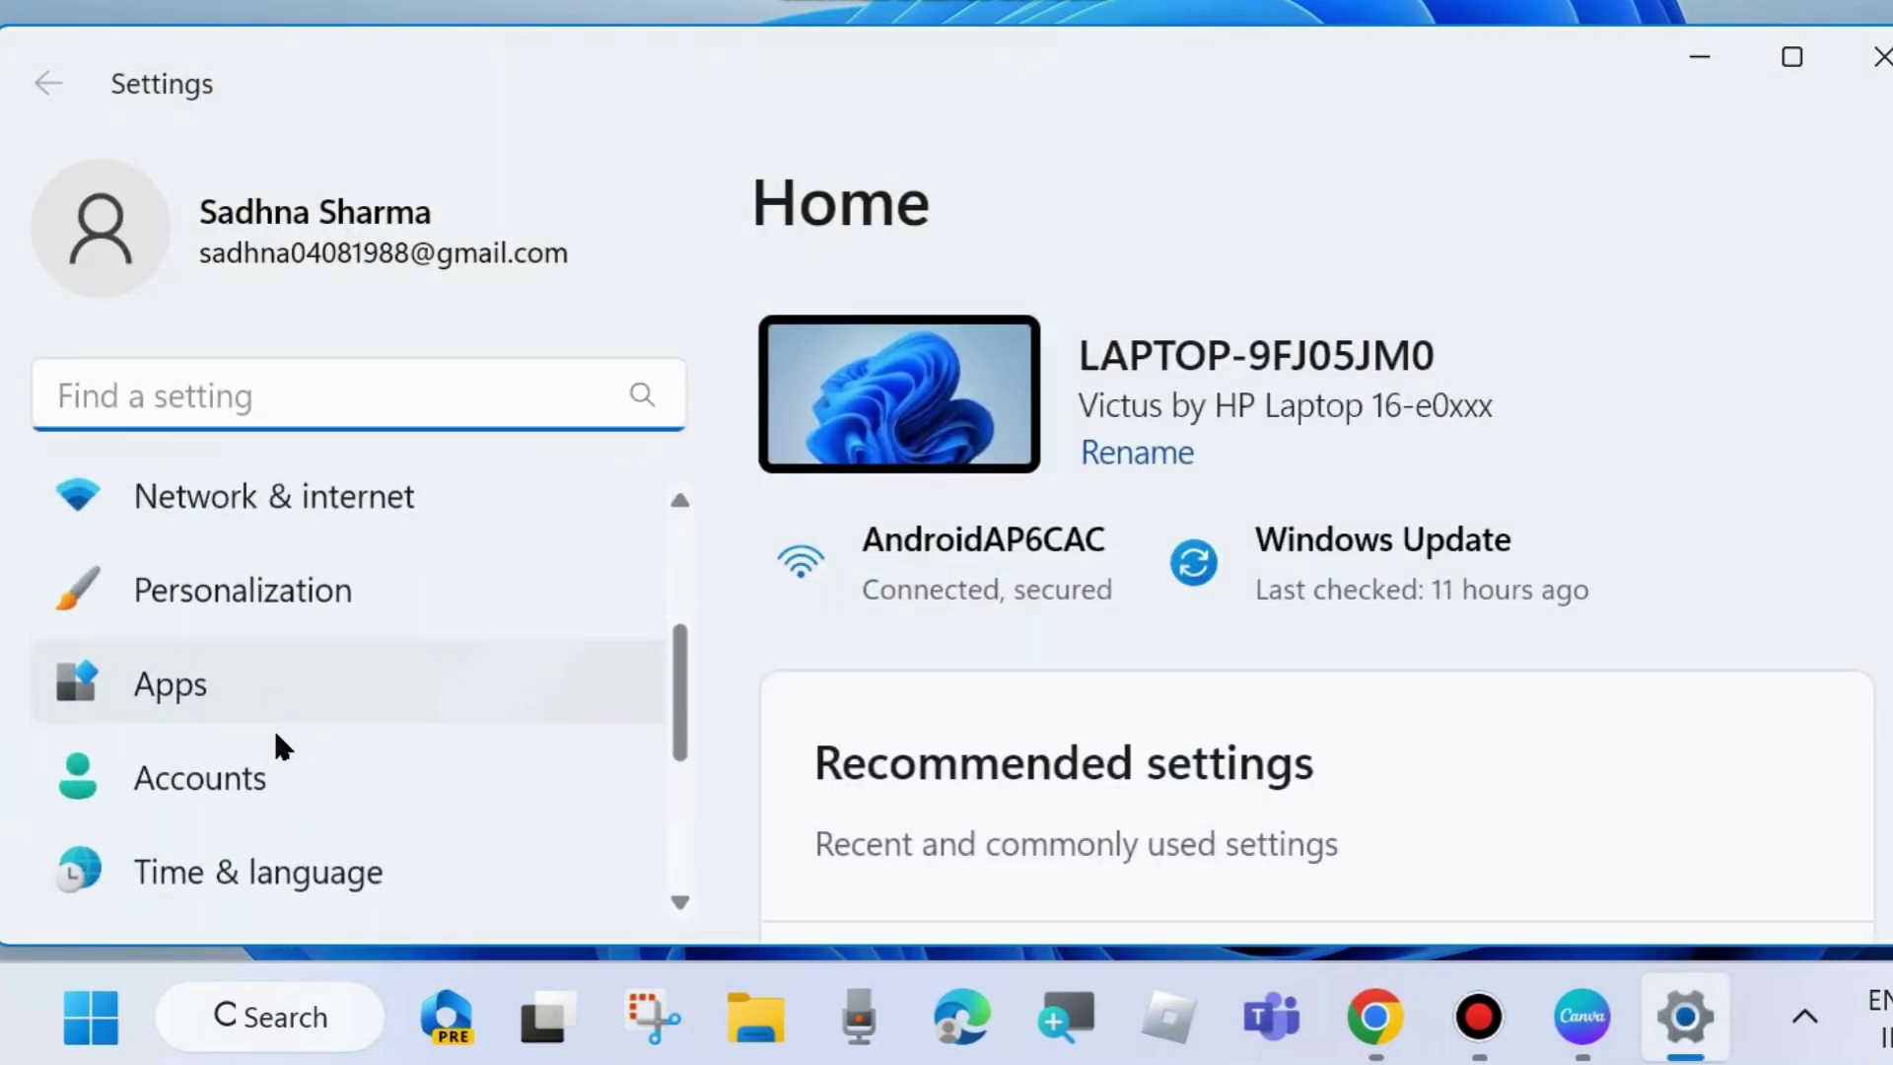
scroll(272, 725, down, 2)
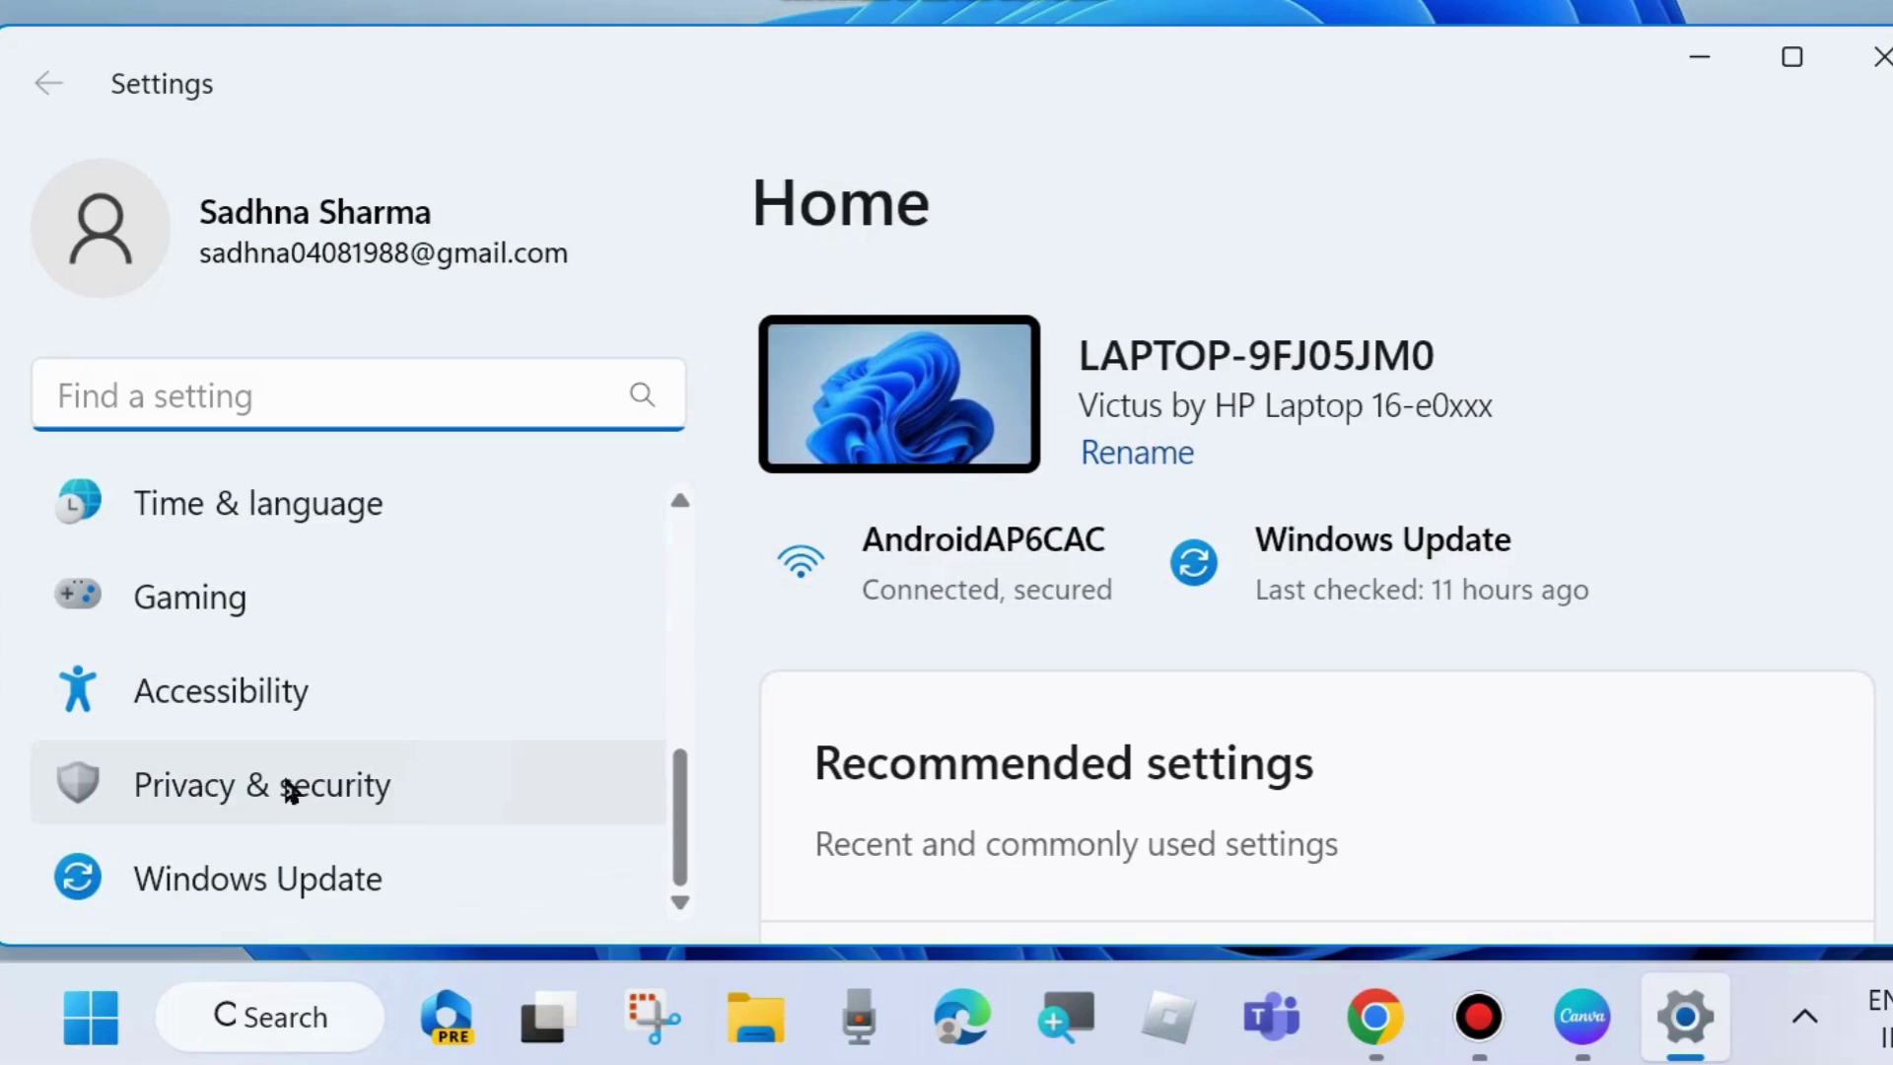
click(212, 783)
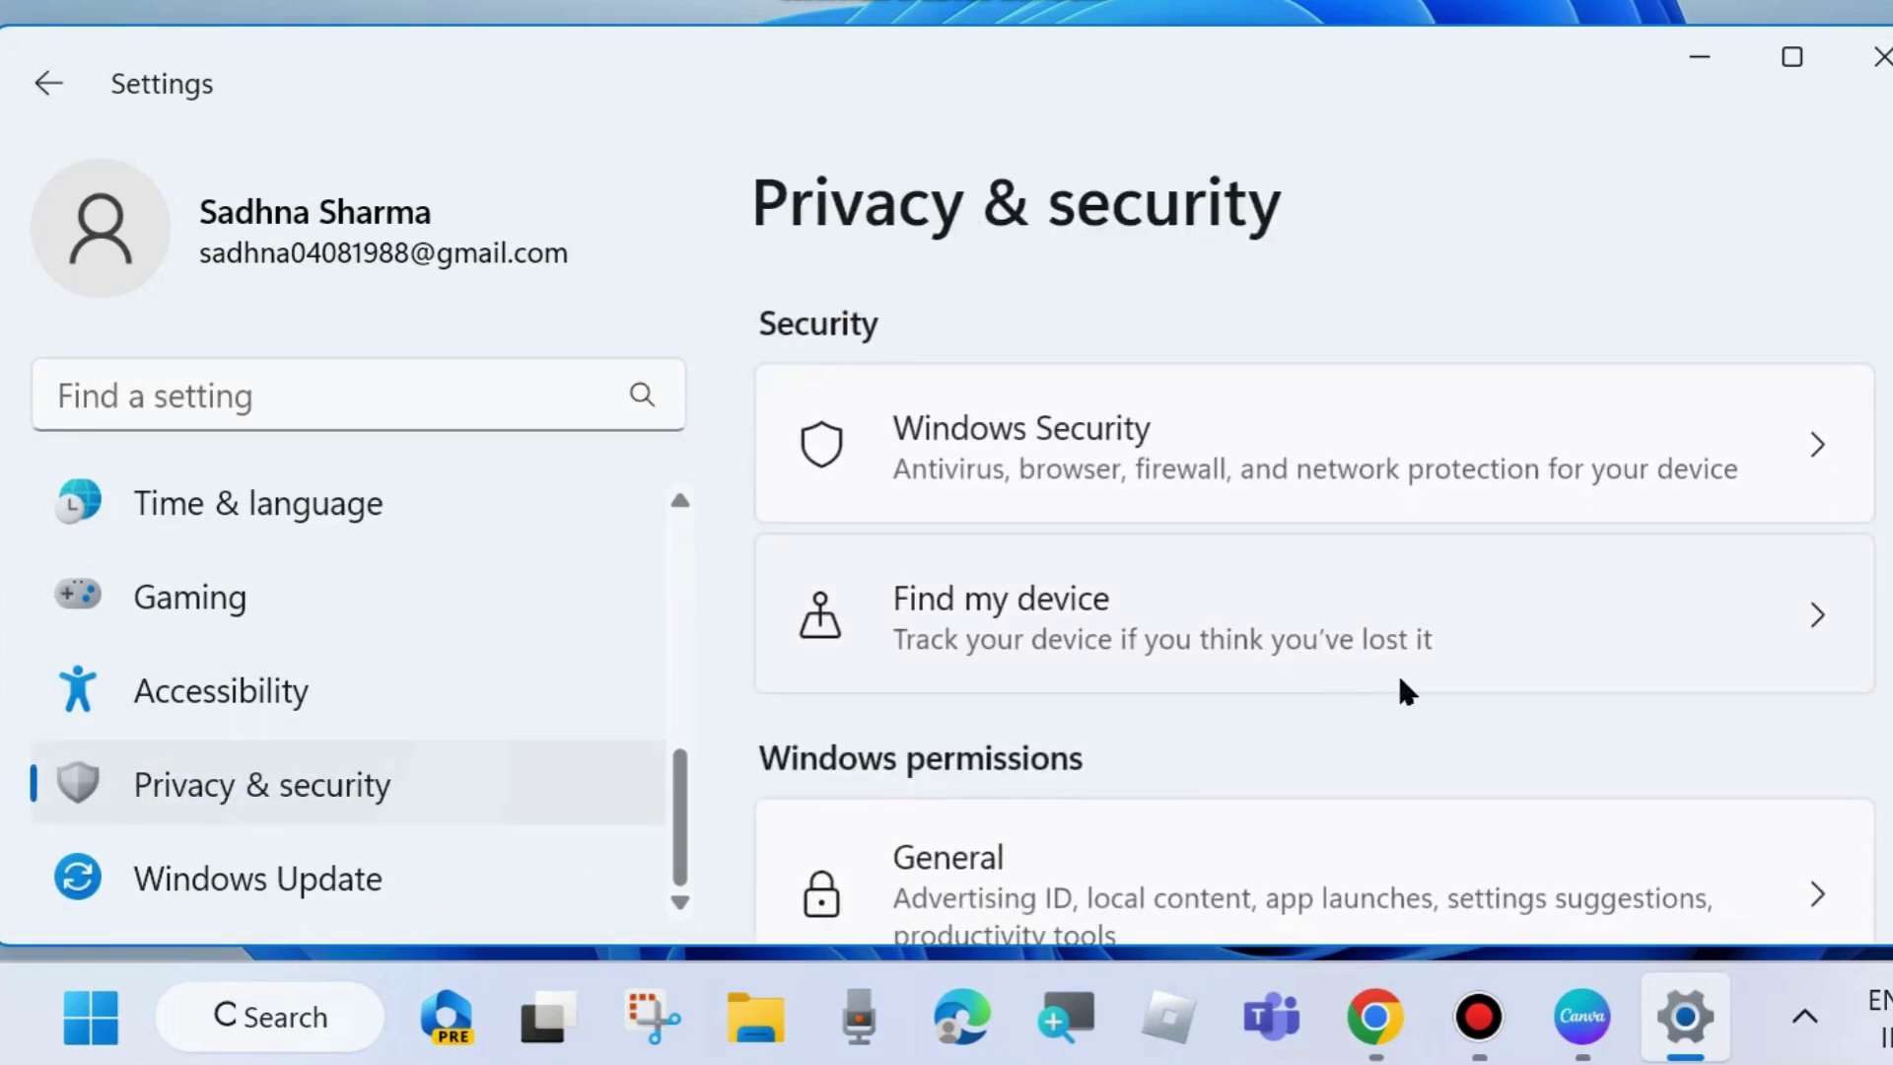
scroll(1401, 680, down, 6)
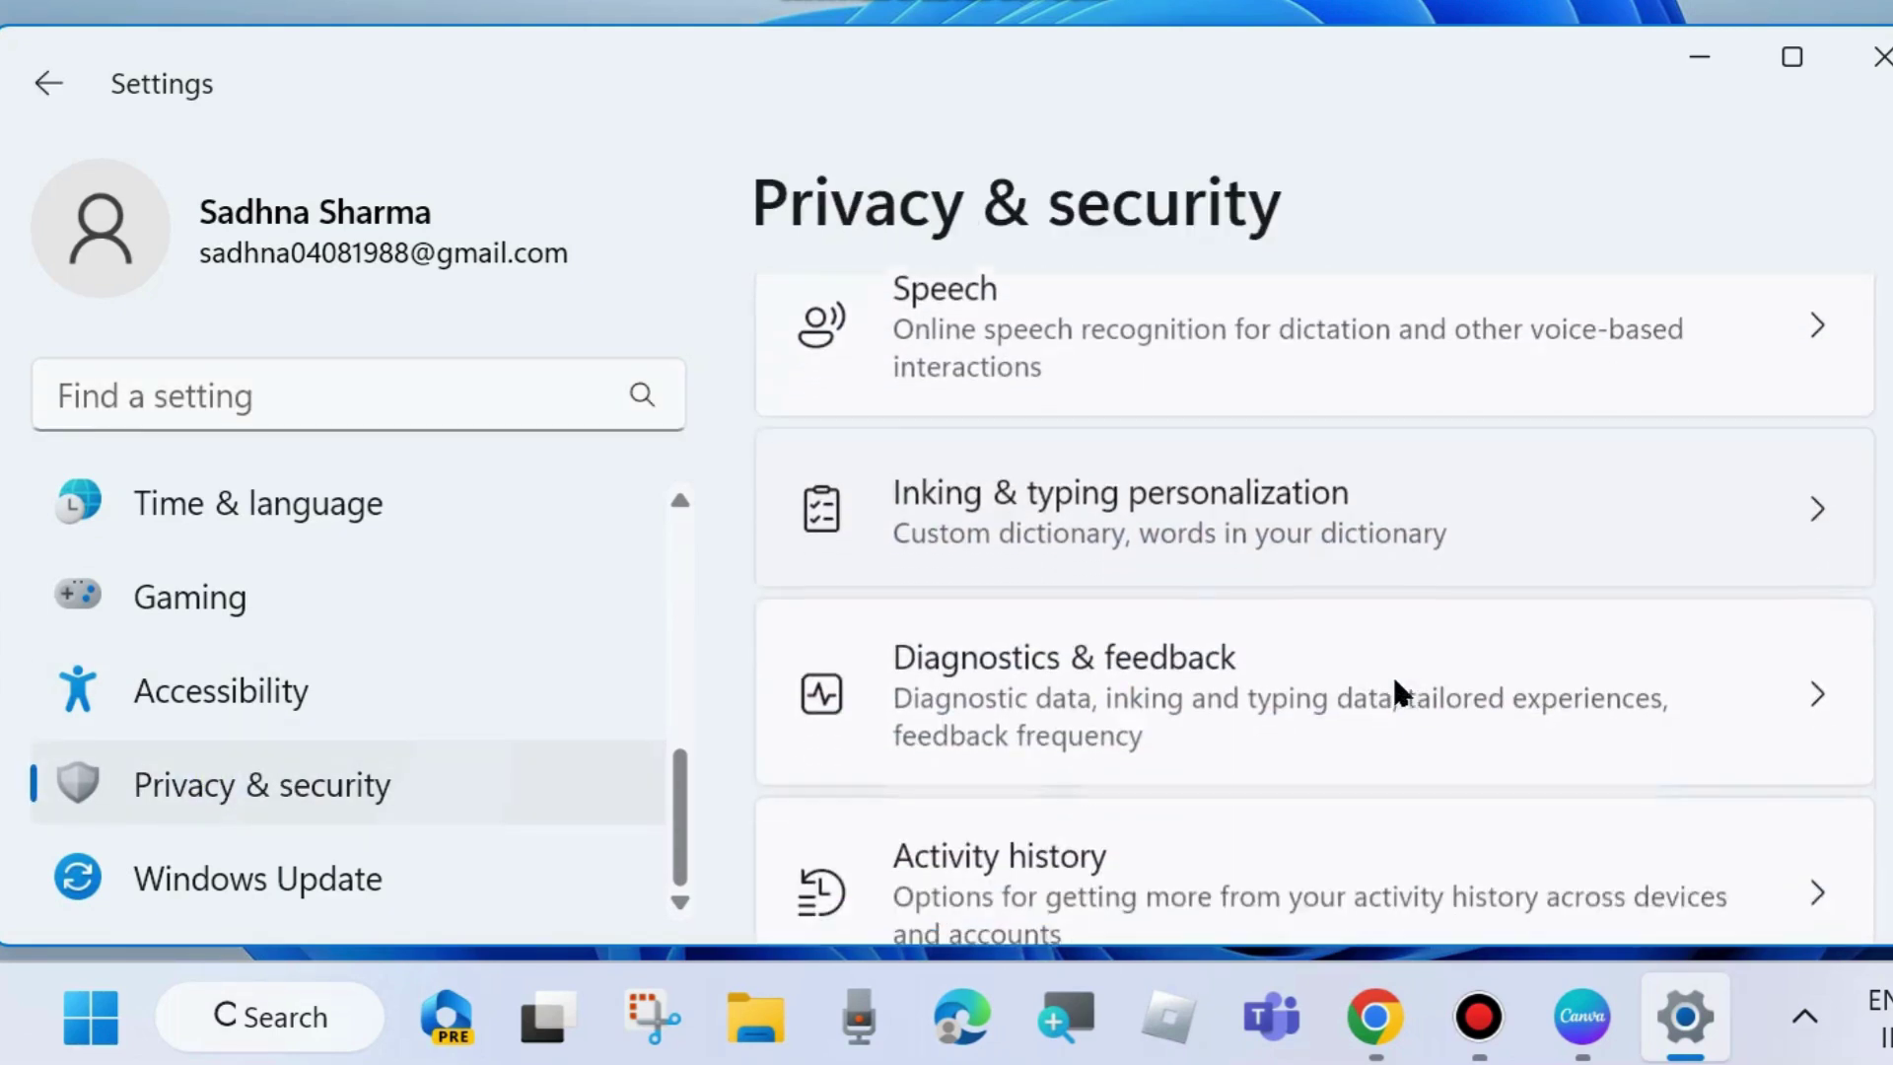
scroll(1396, 682, down, 5)
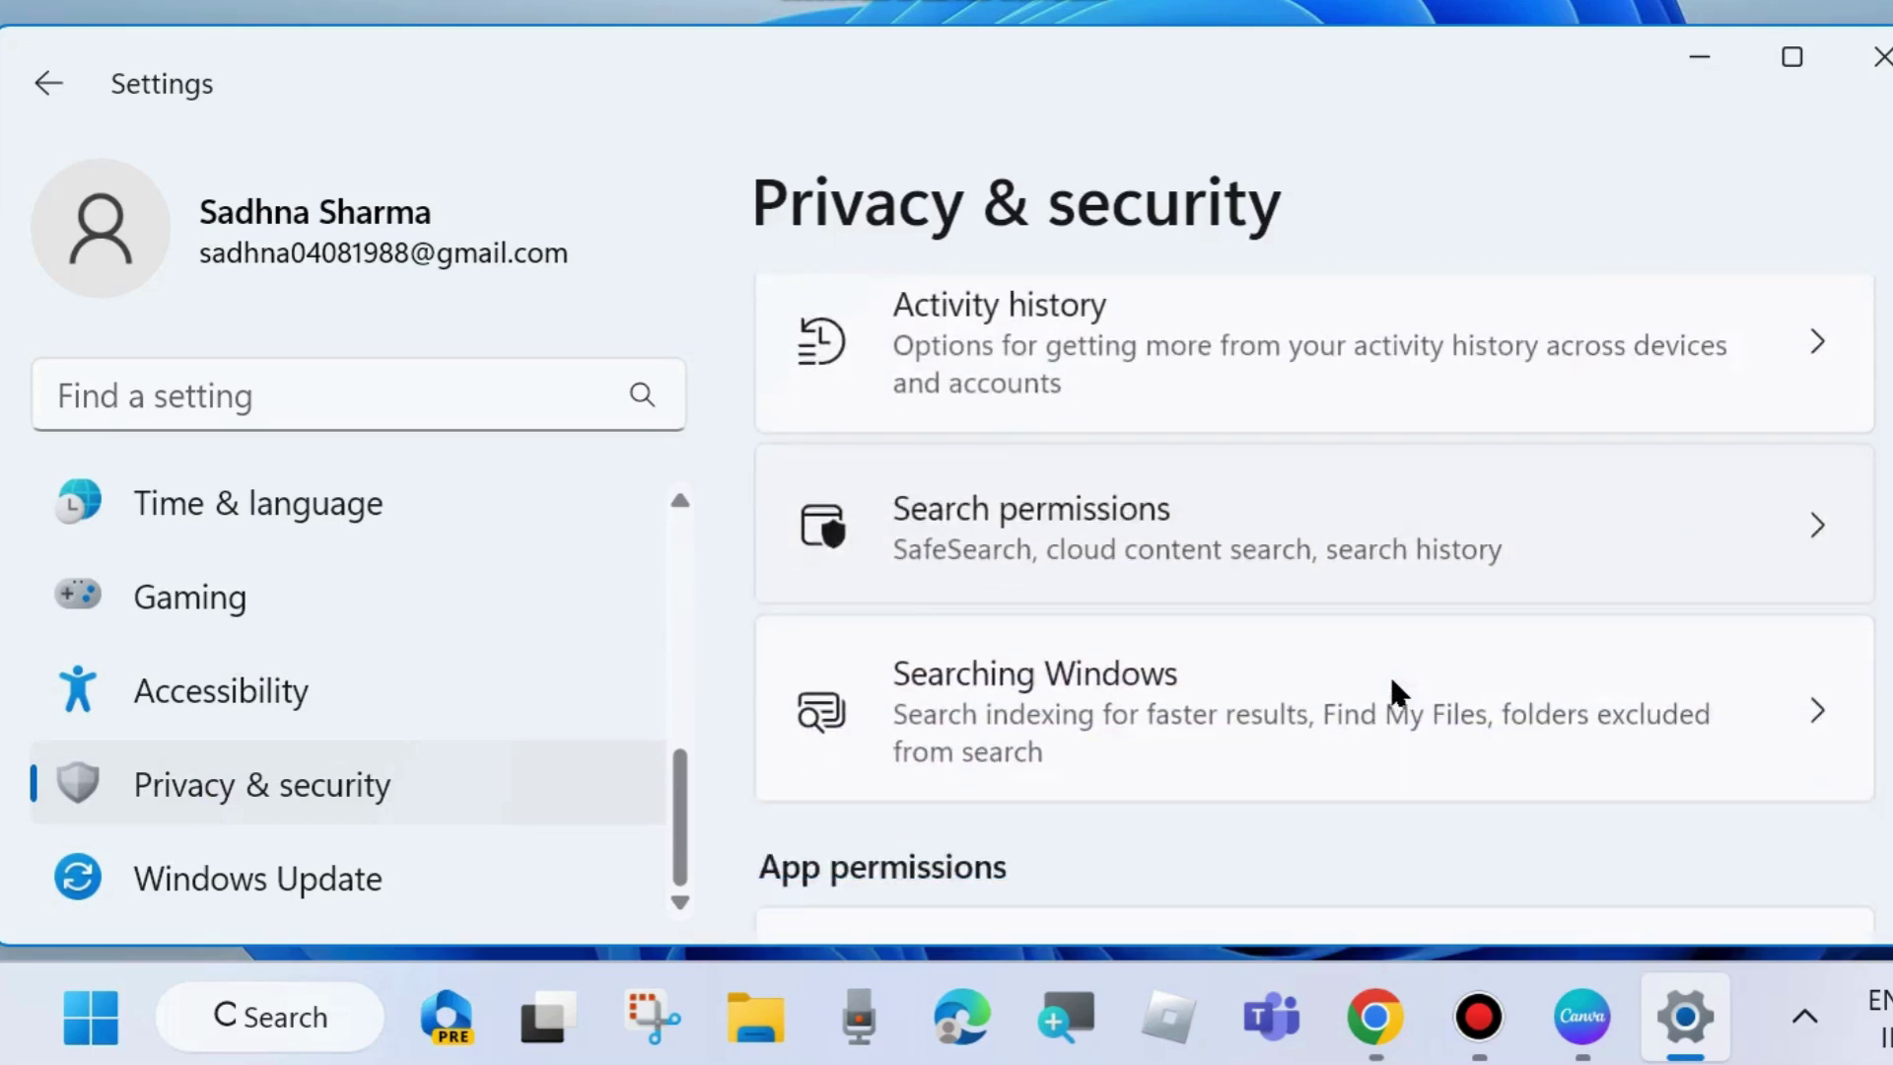
scroll(1391, 680, down, 5)
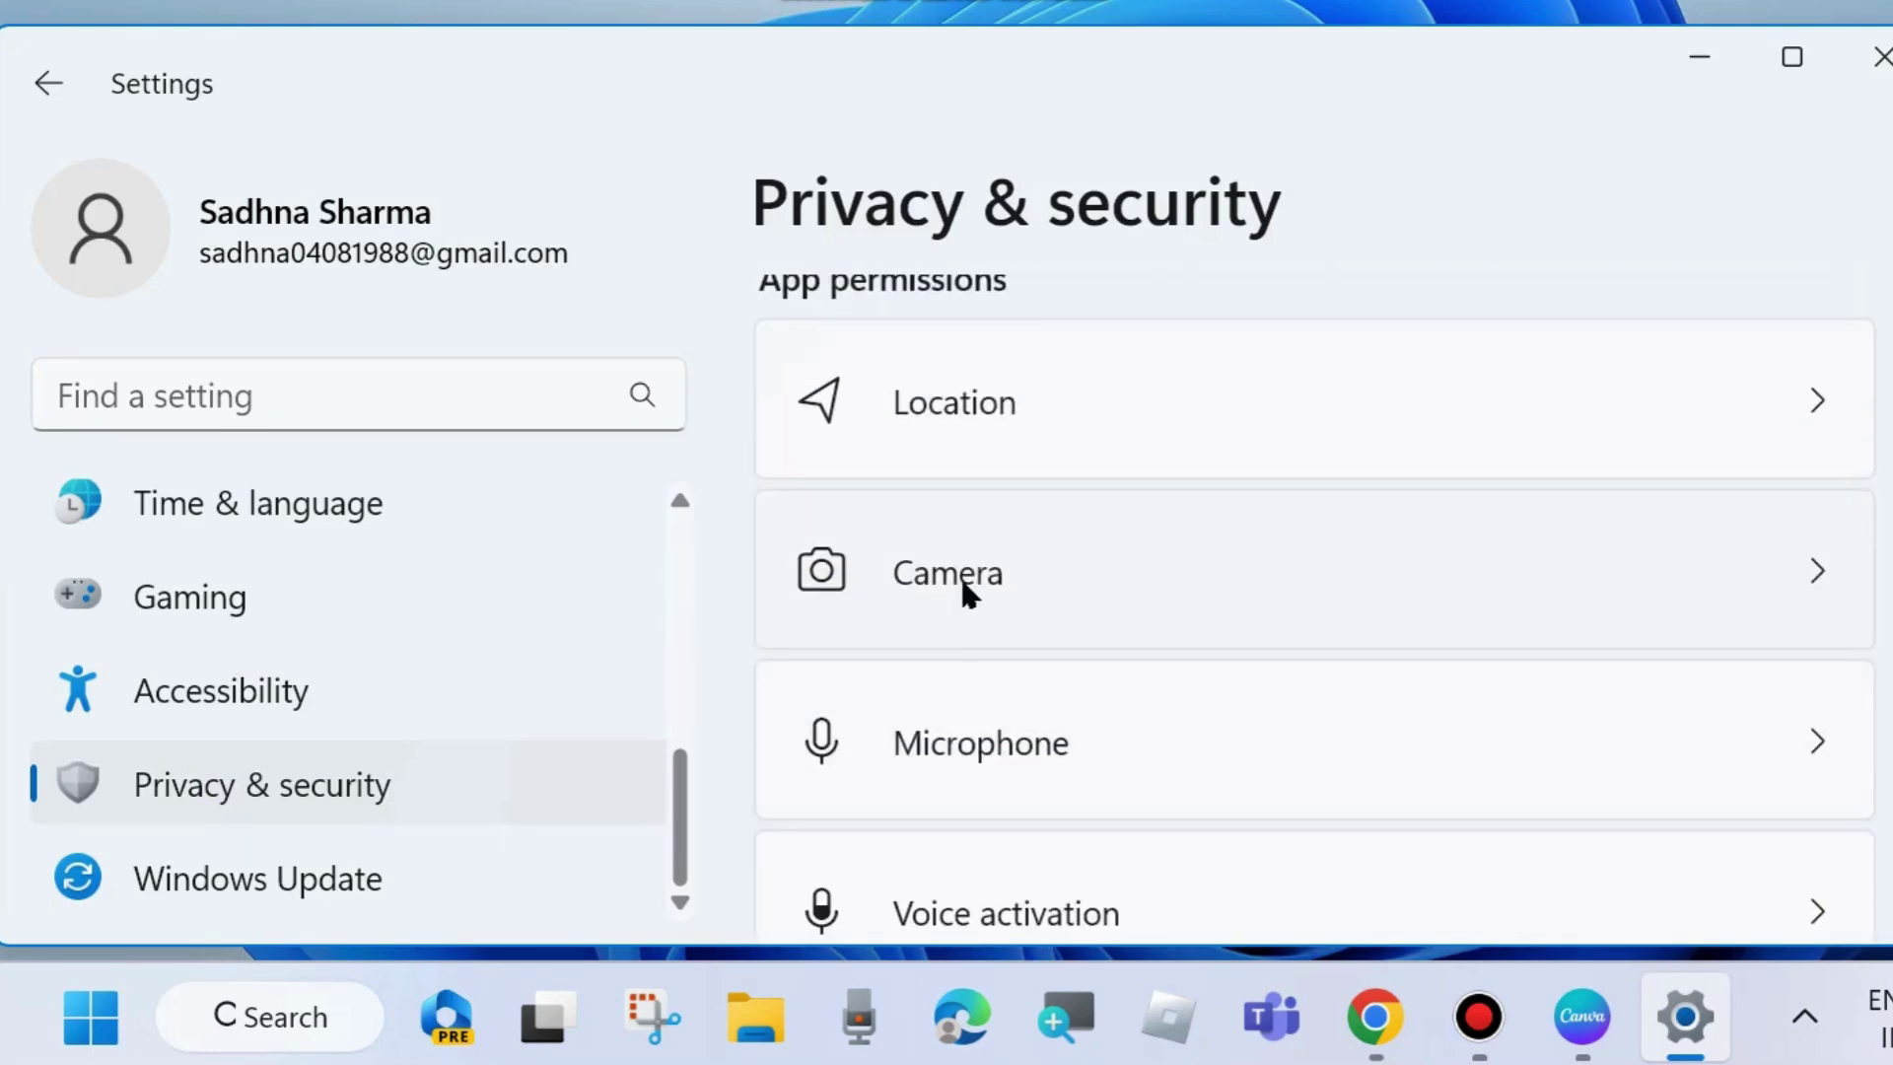
- On the Camera privacy page, turn on camera access for Desktop App Web Viewer
click(1069, 581)
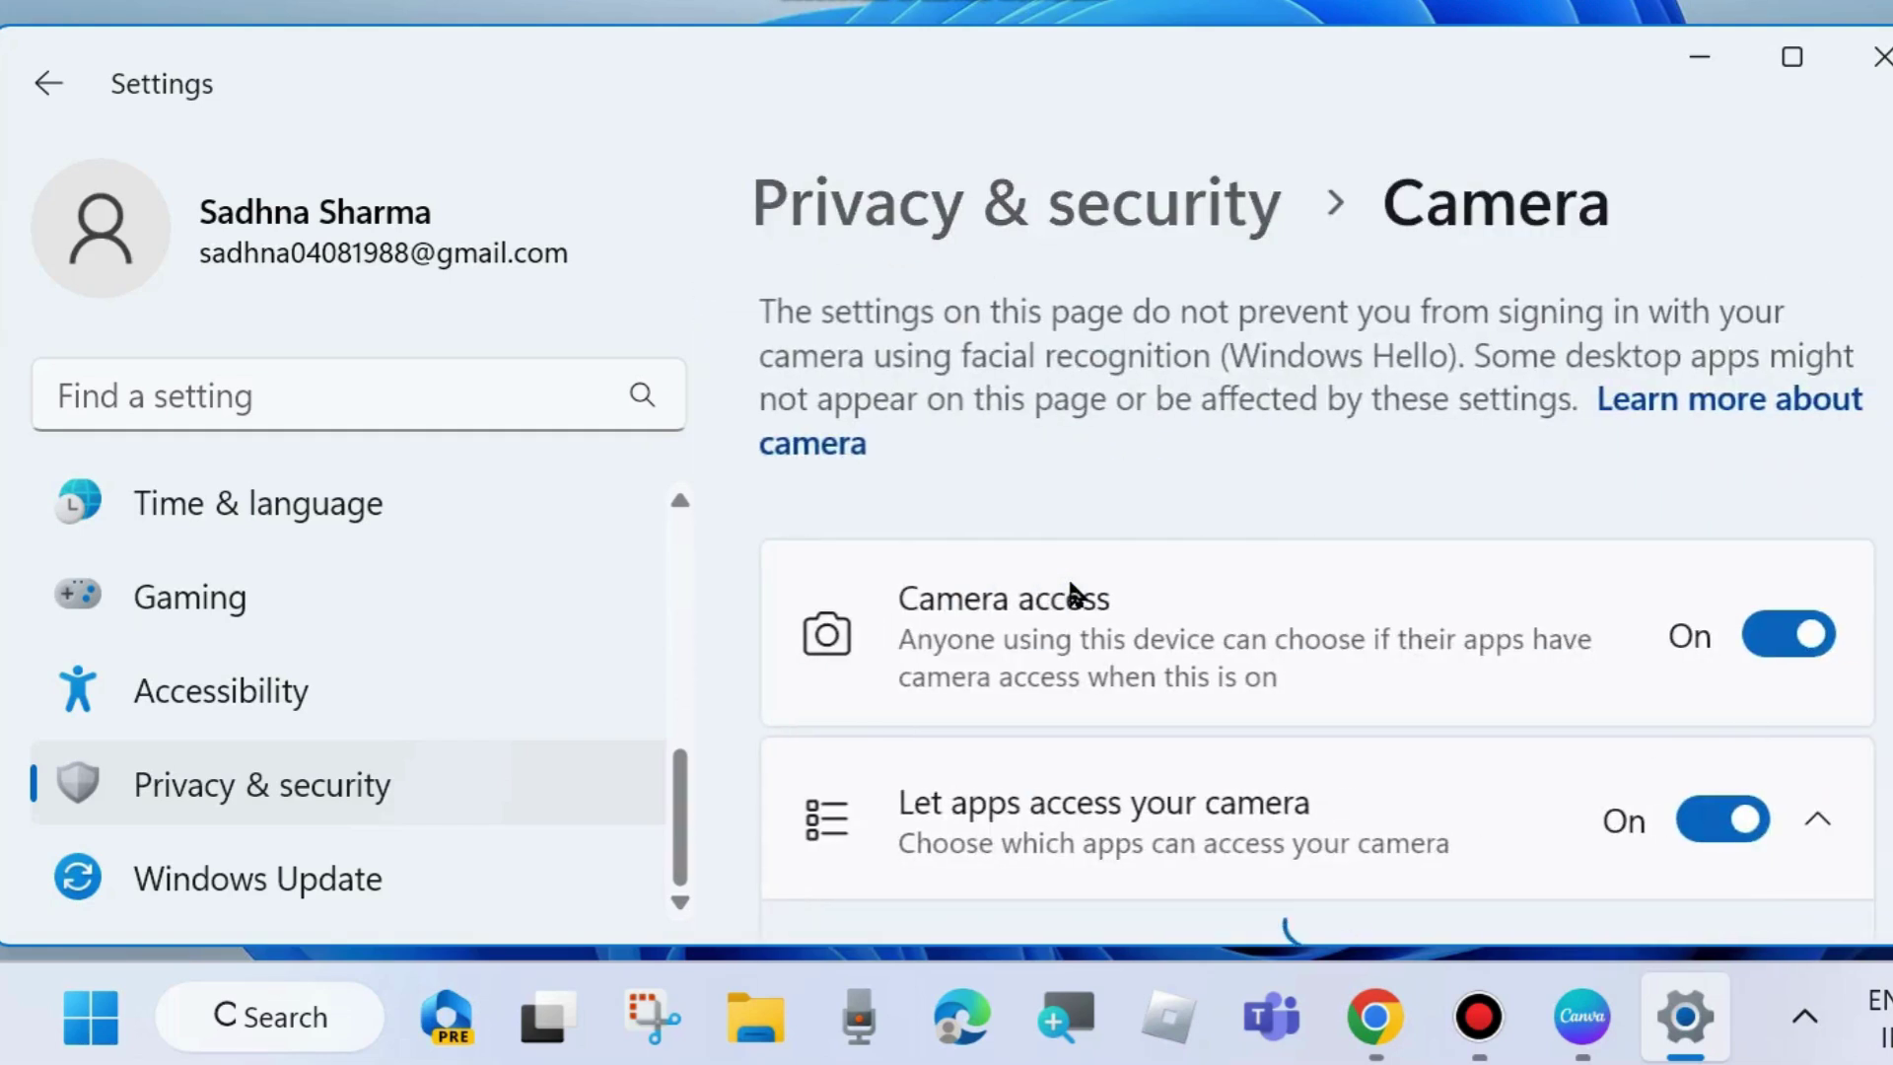
scroll(1439, 617, down, 1)
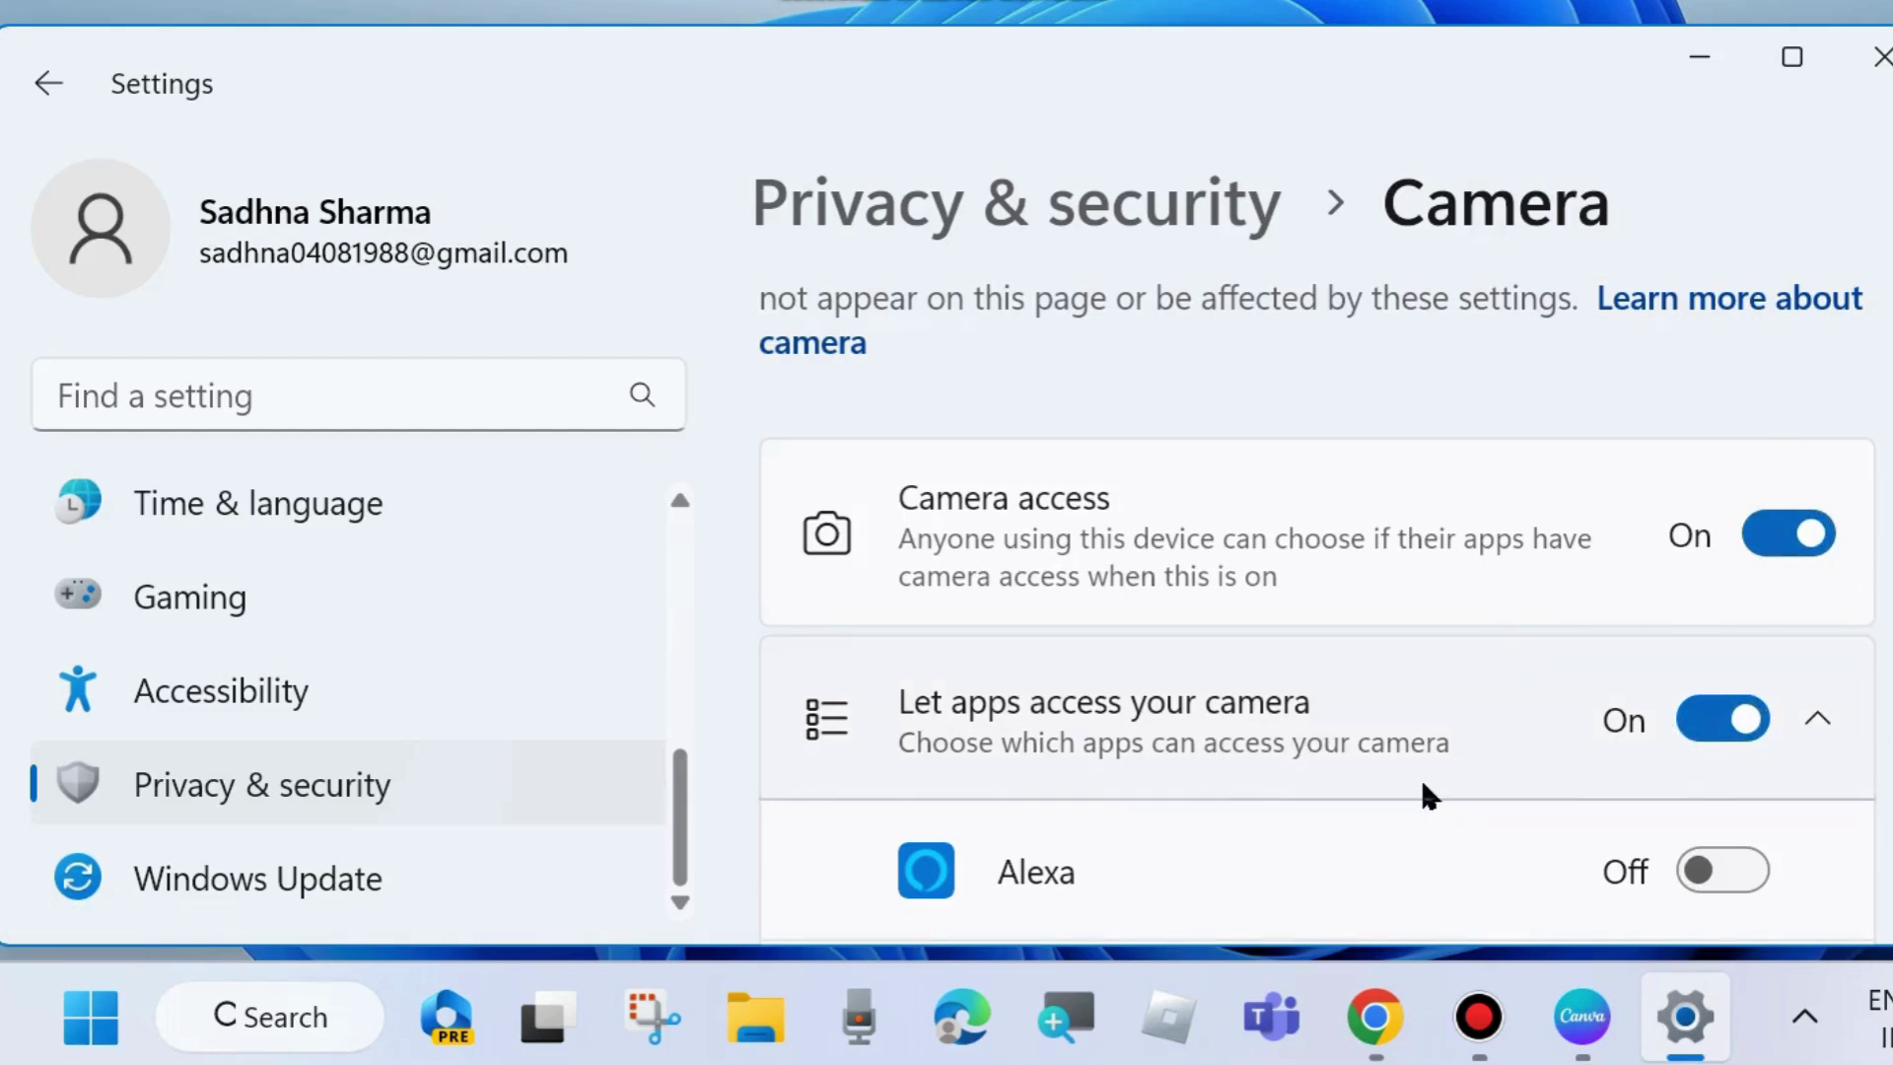
scroll(1418, 773, down, 6)
scroll(1418, 795, down, 1)
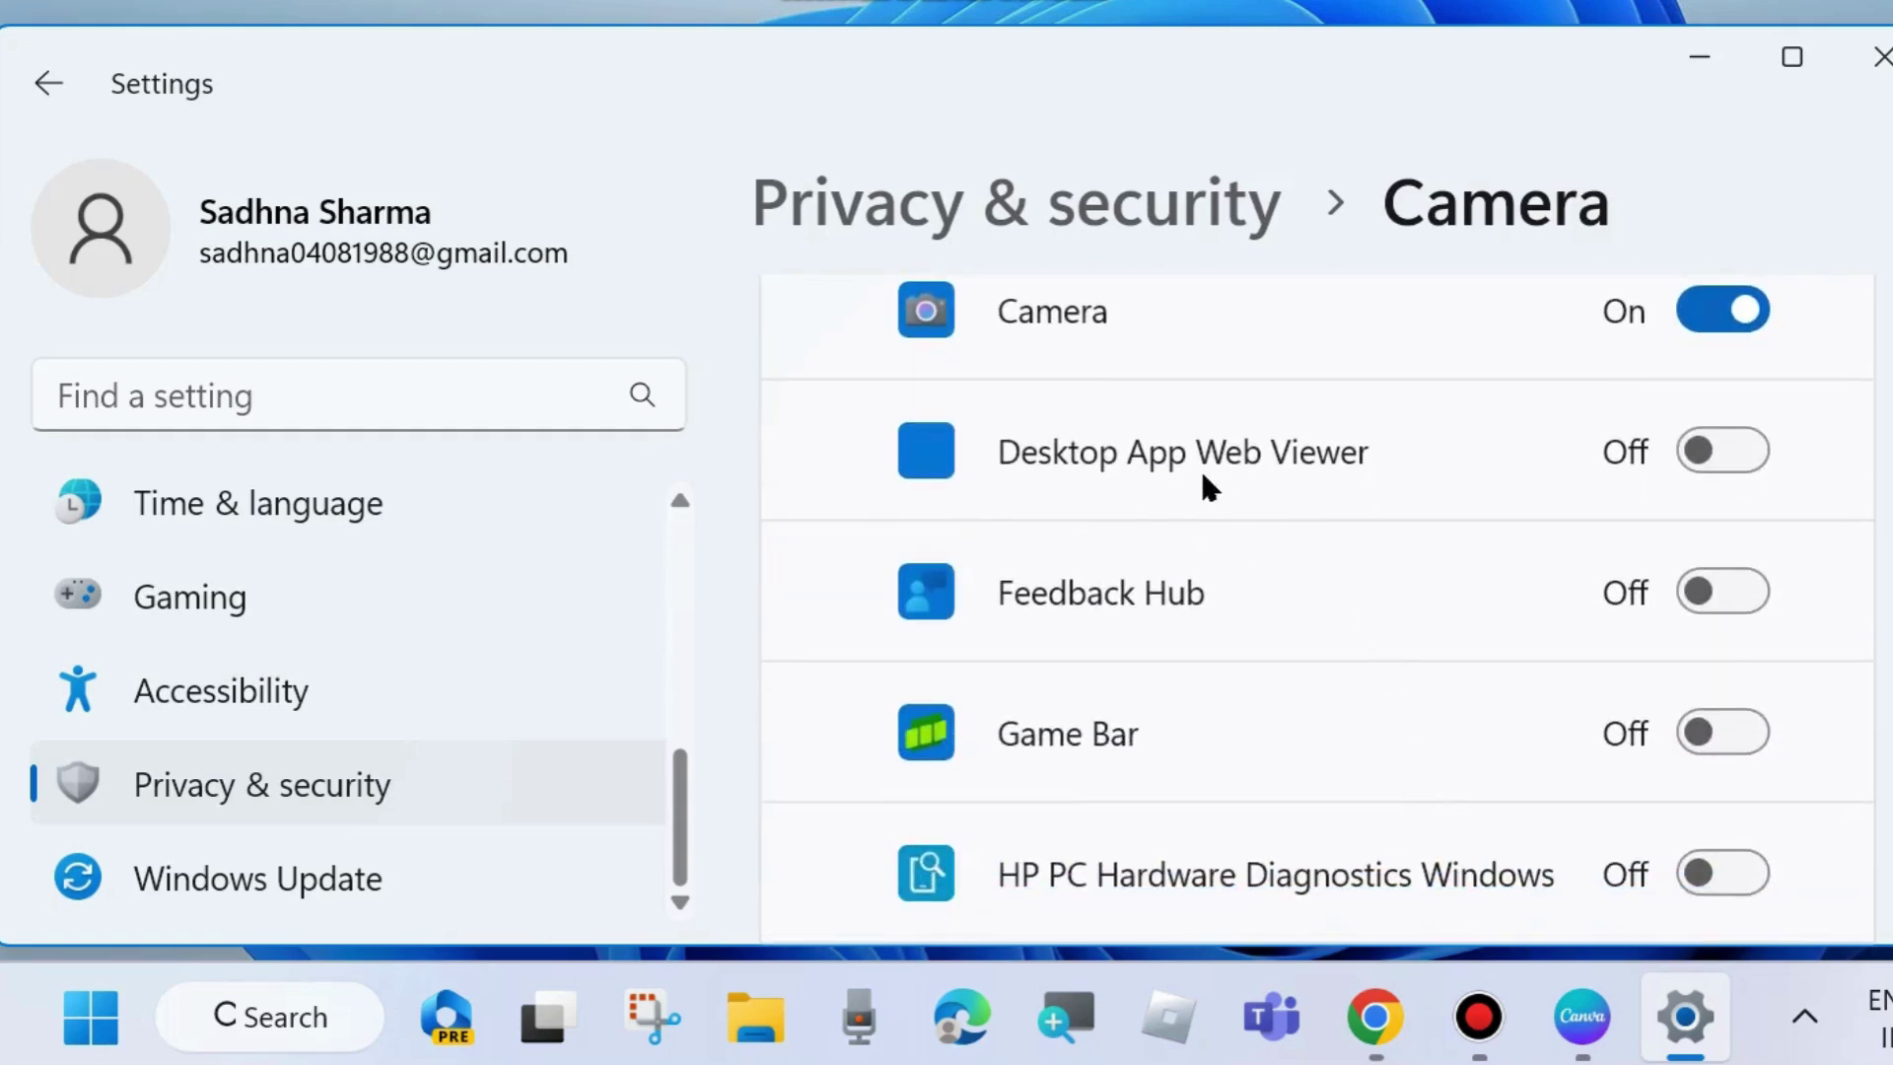
click(1735, 463)
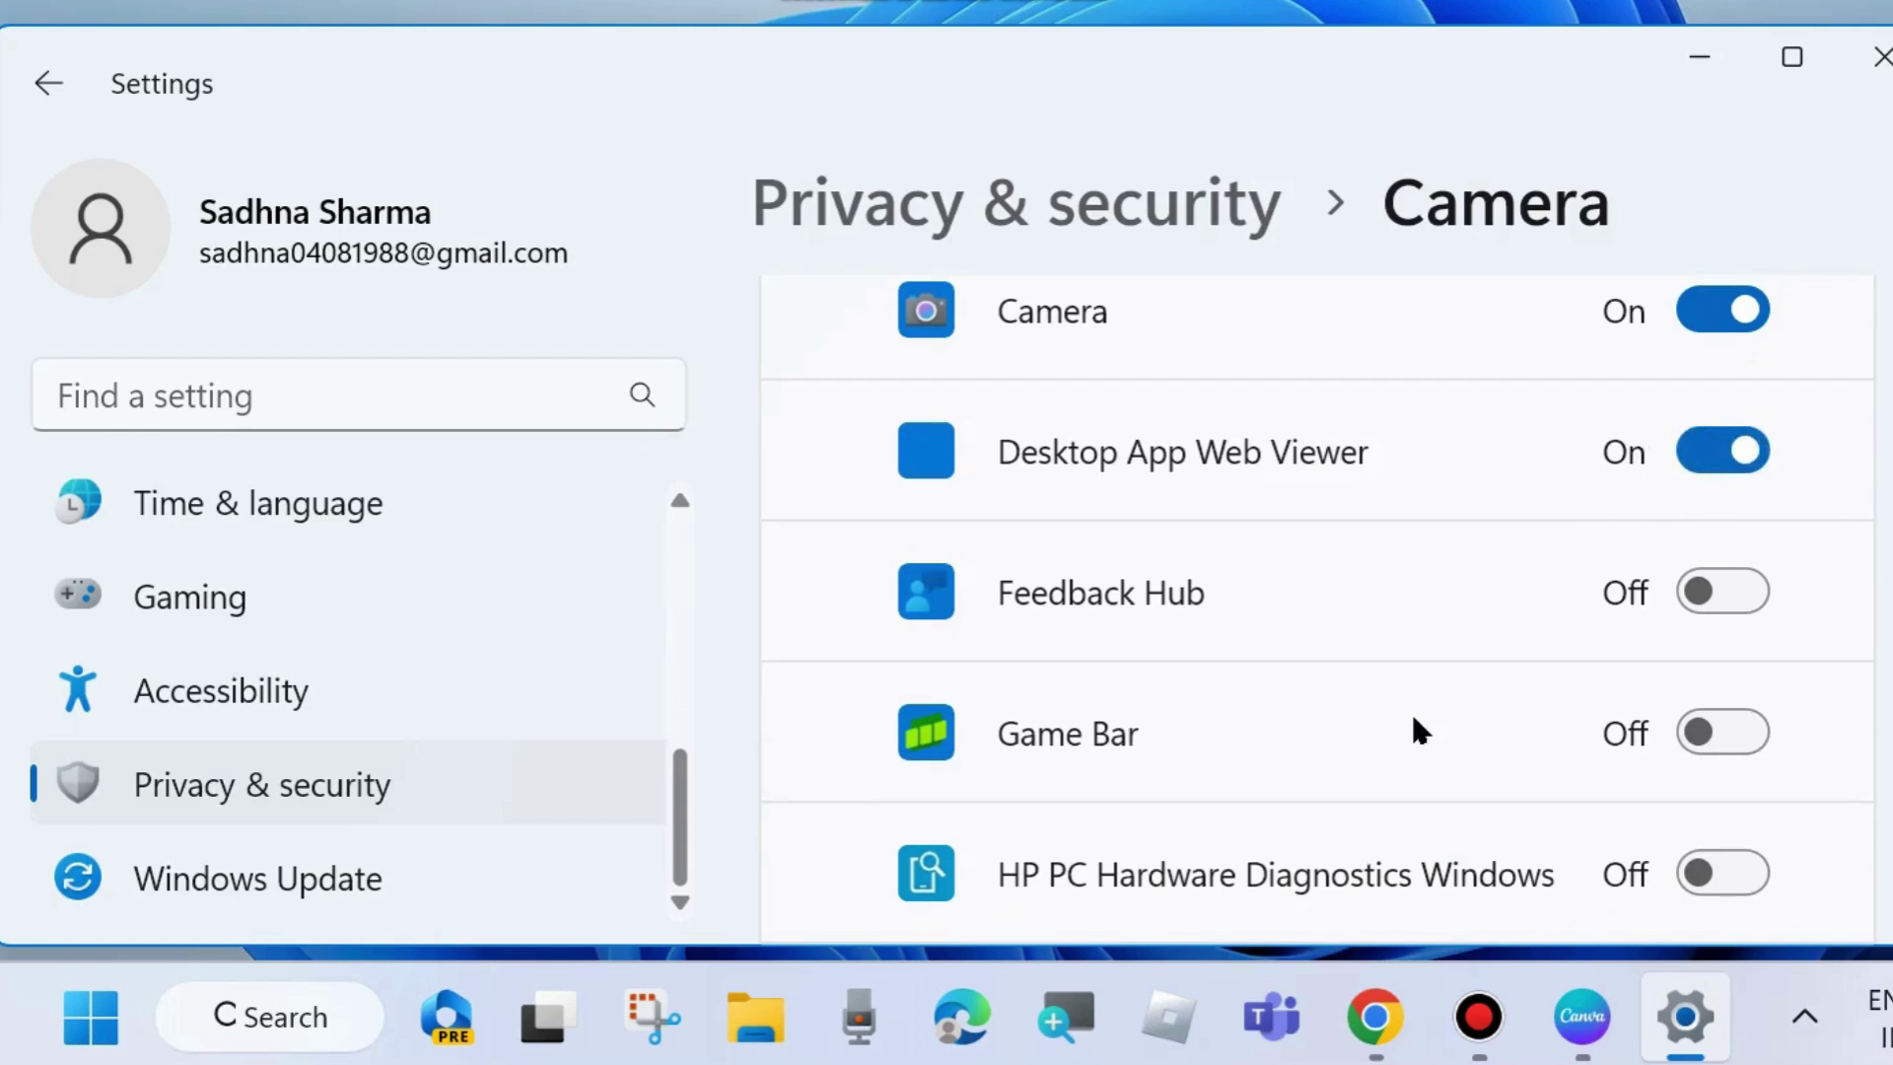
- Look through the remaining app list and close Windows Settings
scroll(1409, 729, down, 10)
scroll(1405, 725, down, 12)
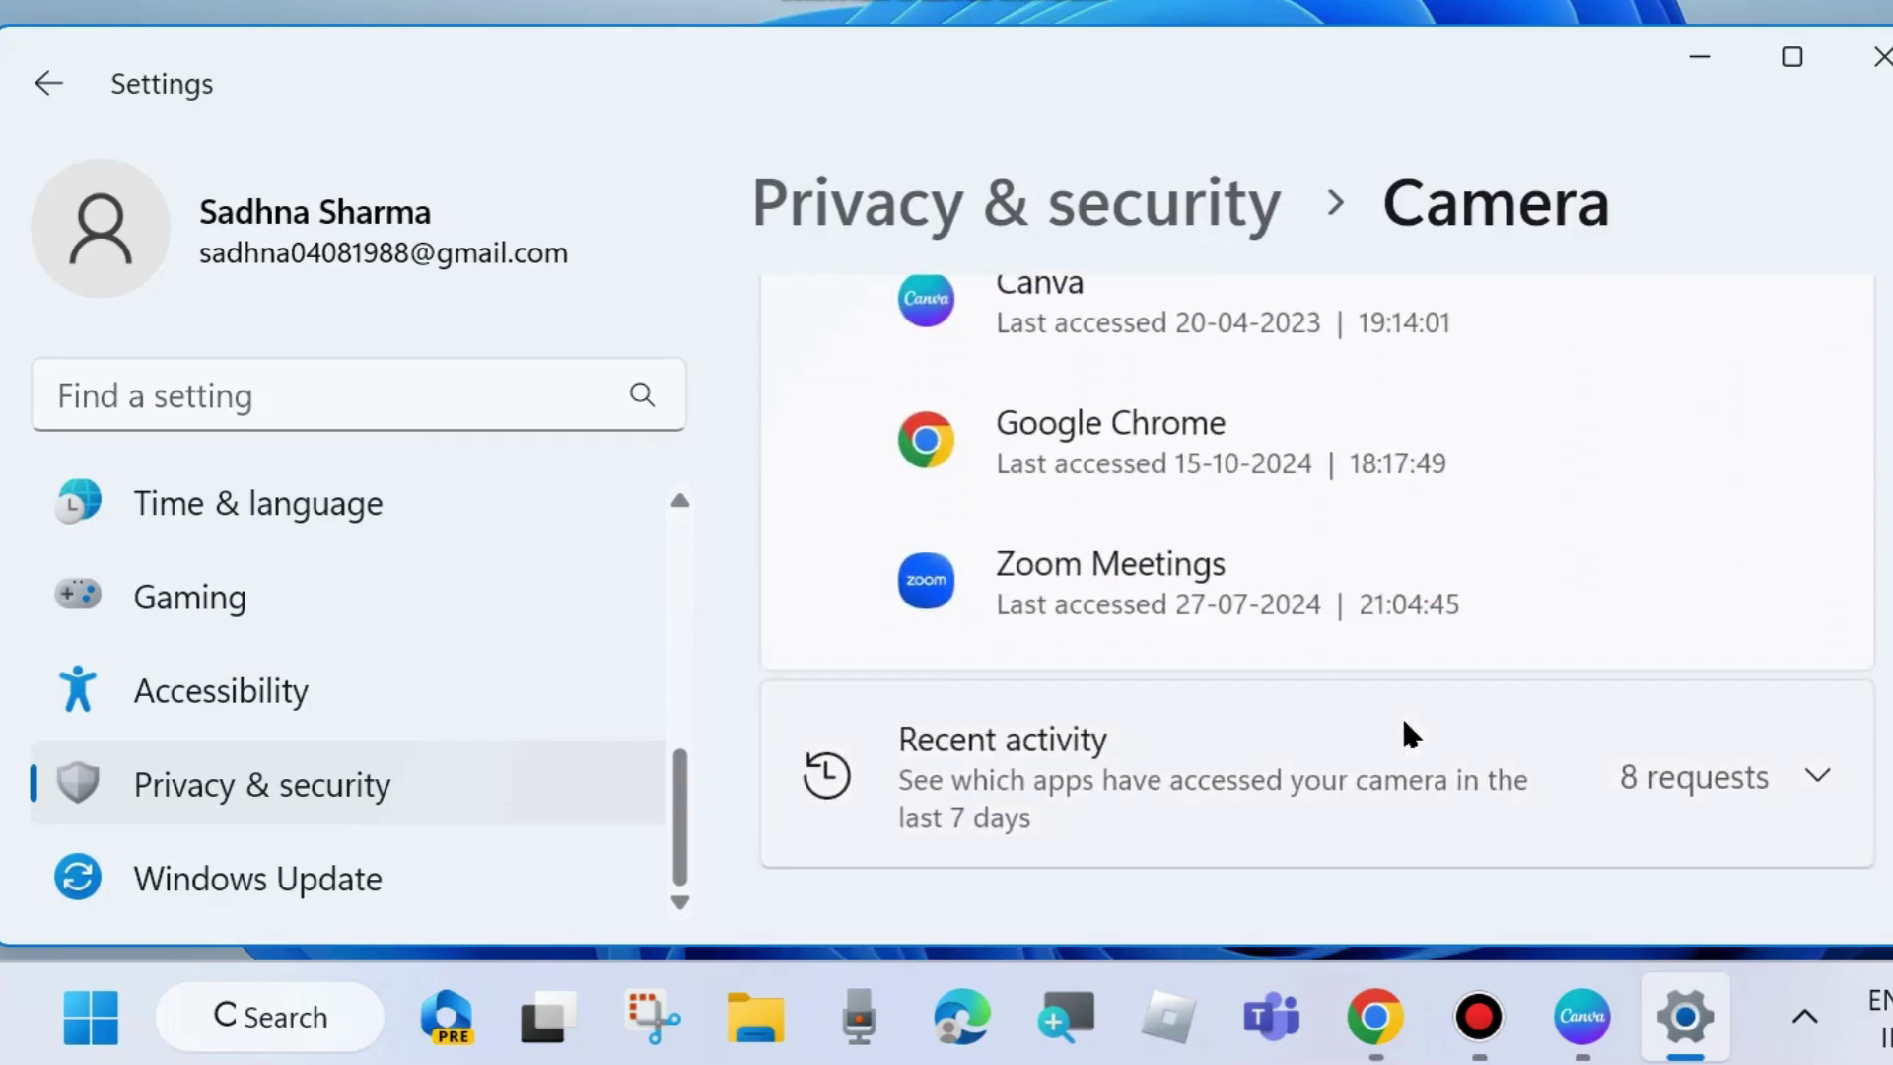
click(1881, 57)
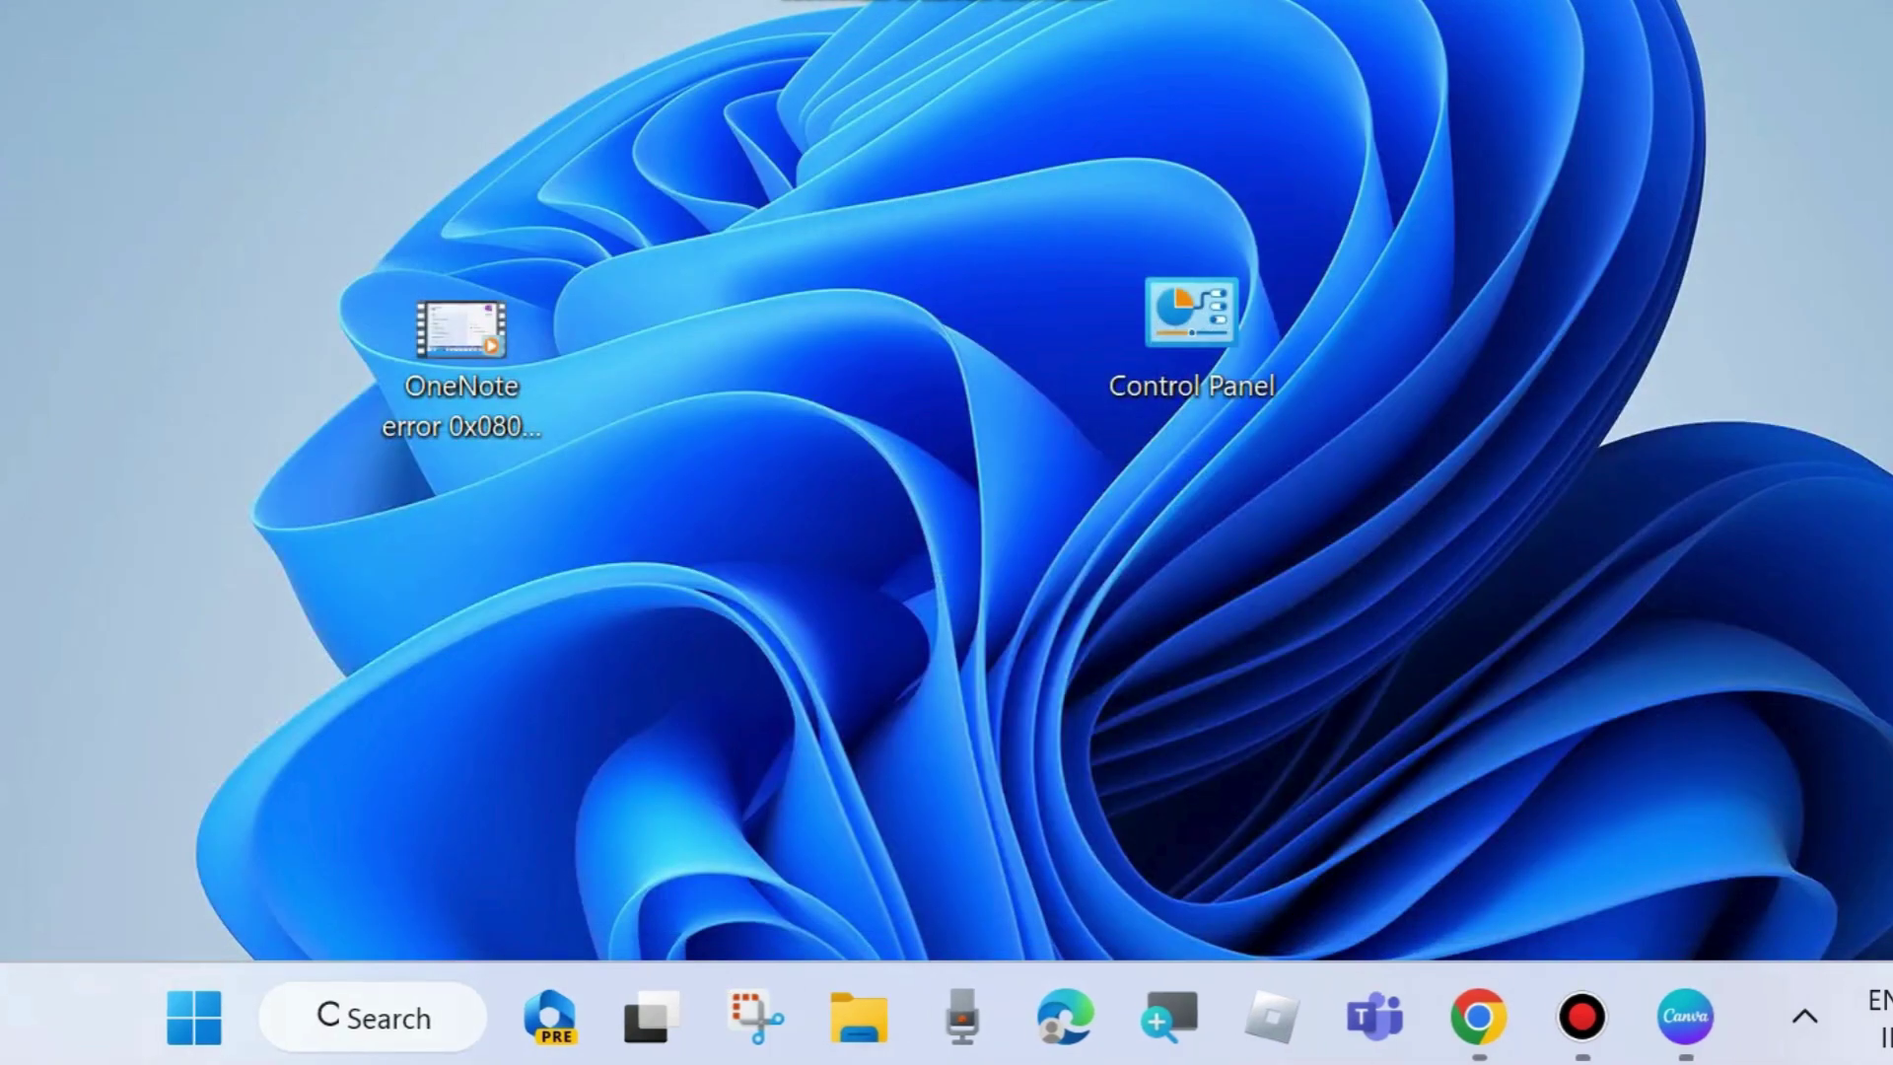
- Restore the Meet window, reload it, and recheck the Video settings, where the camera is still blocked
mouse_move(1479, 1015)
click(1723, 754)
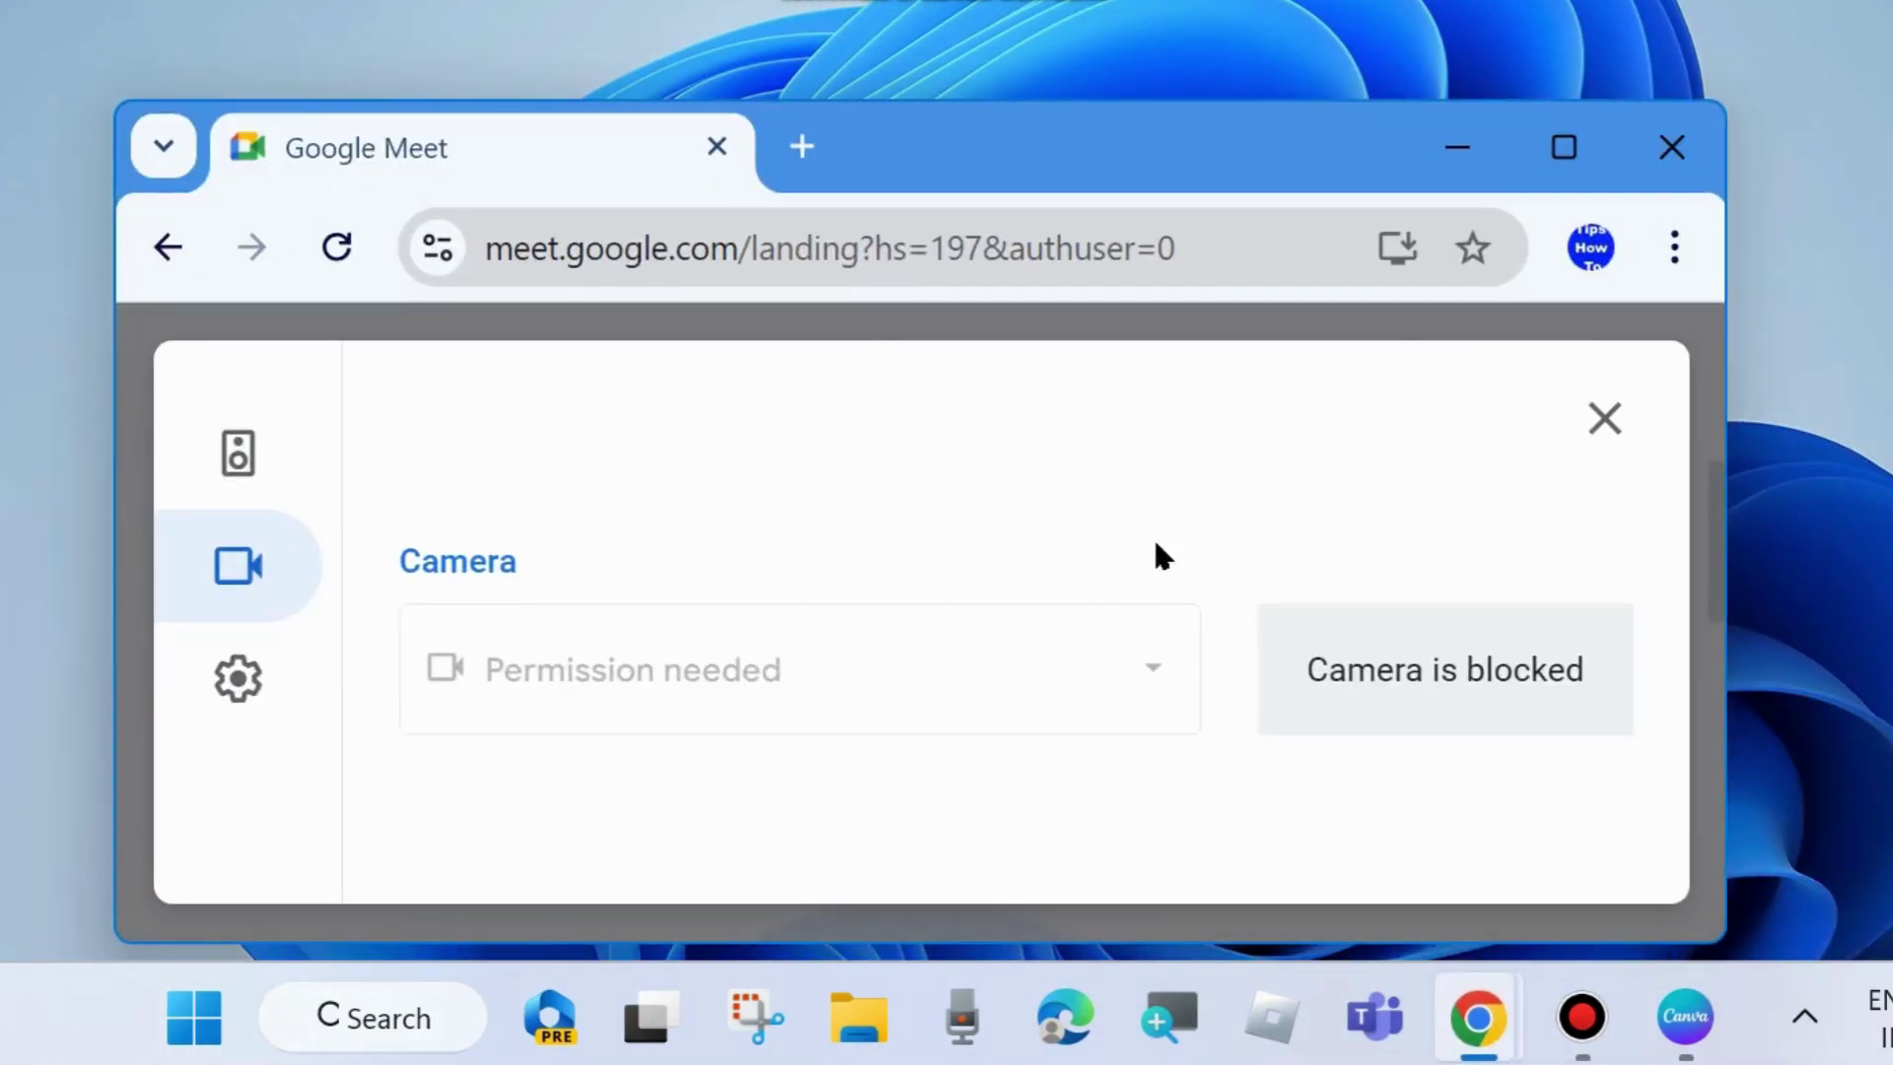
click(336, 247)
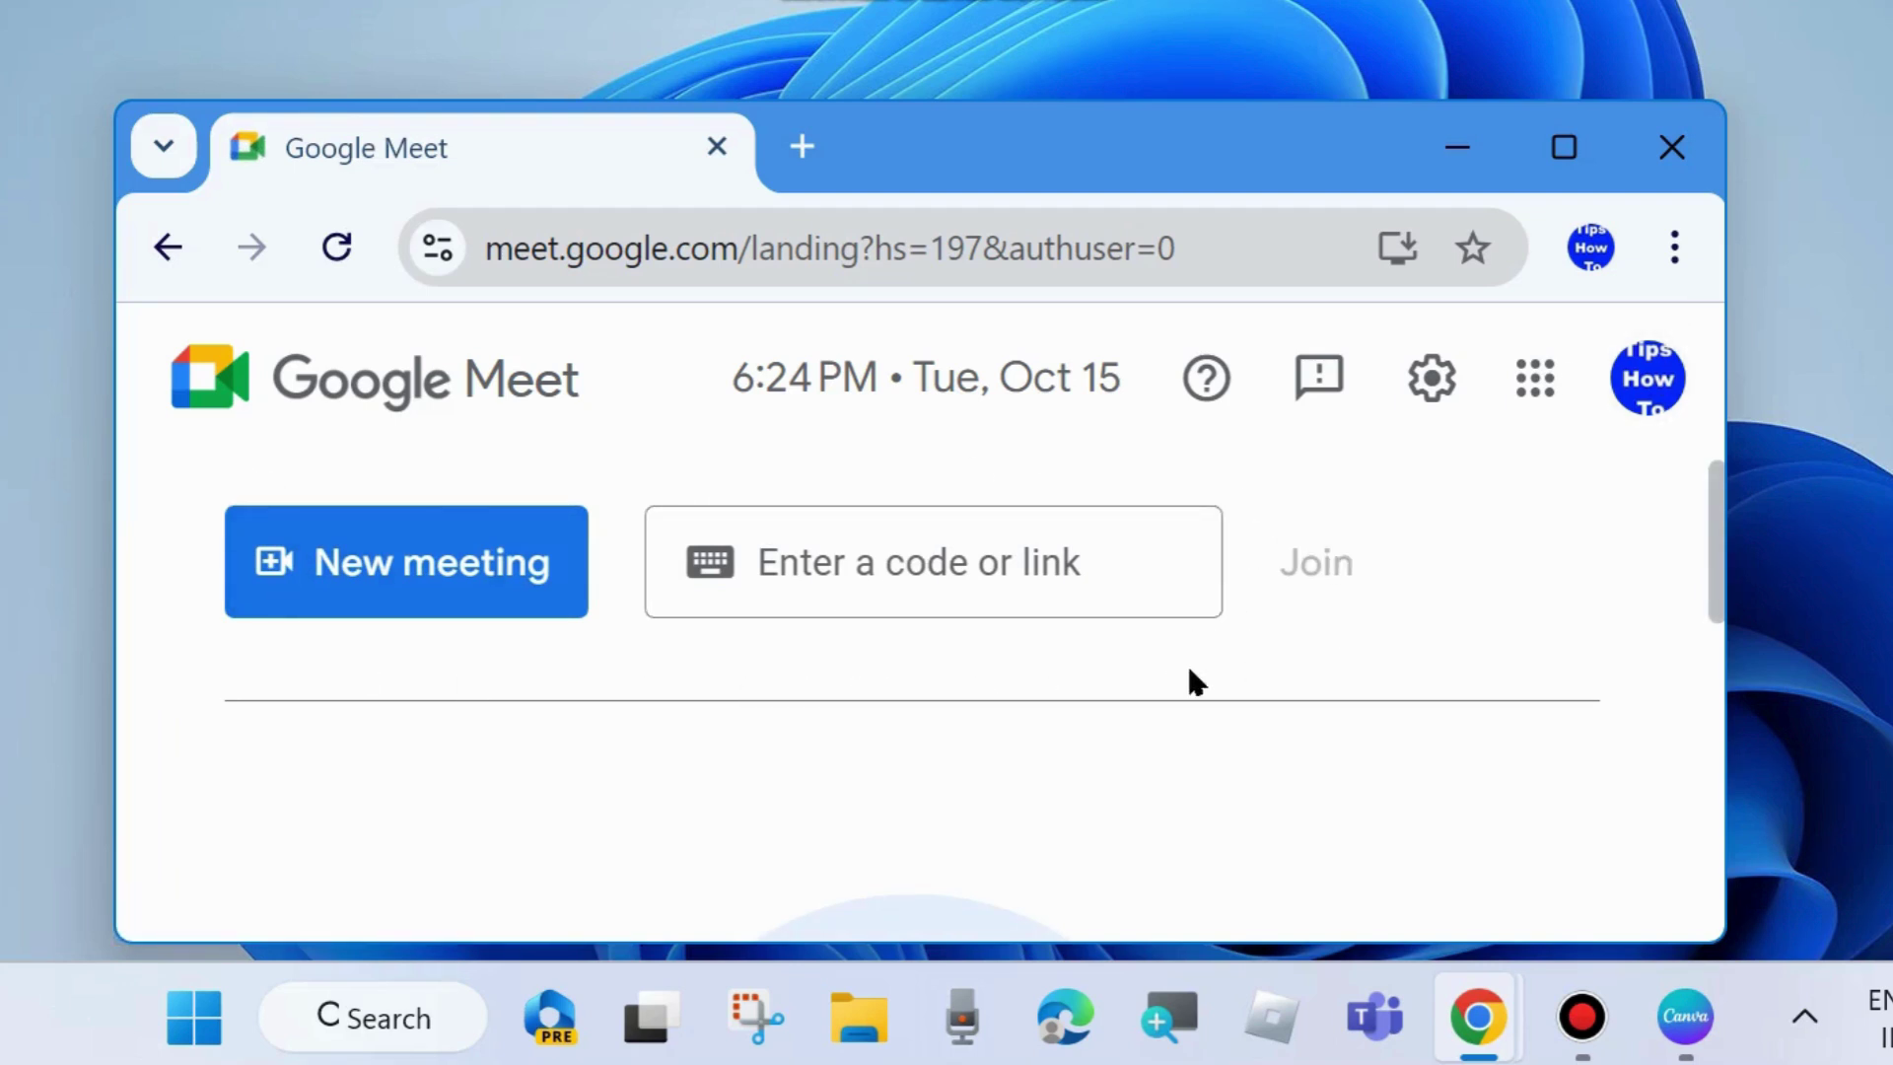
click(1435, 382)
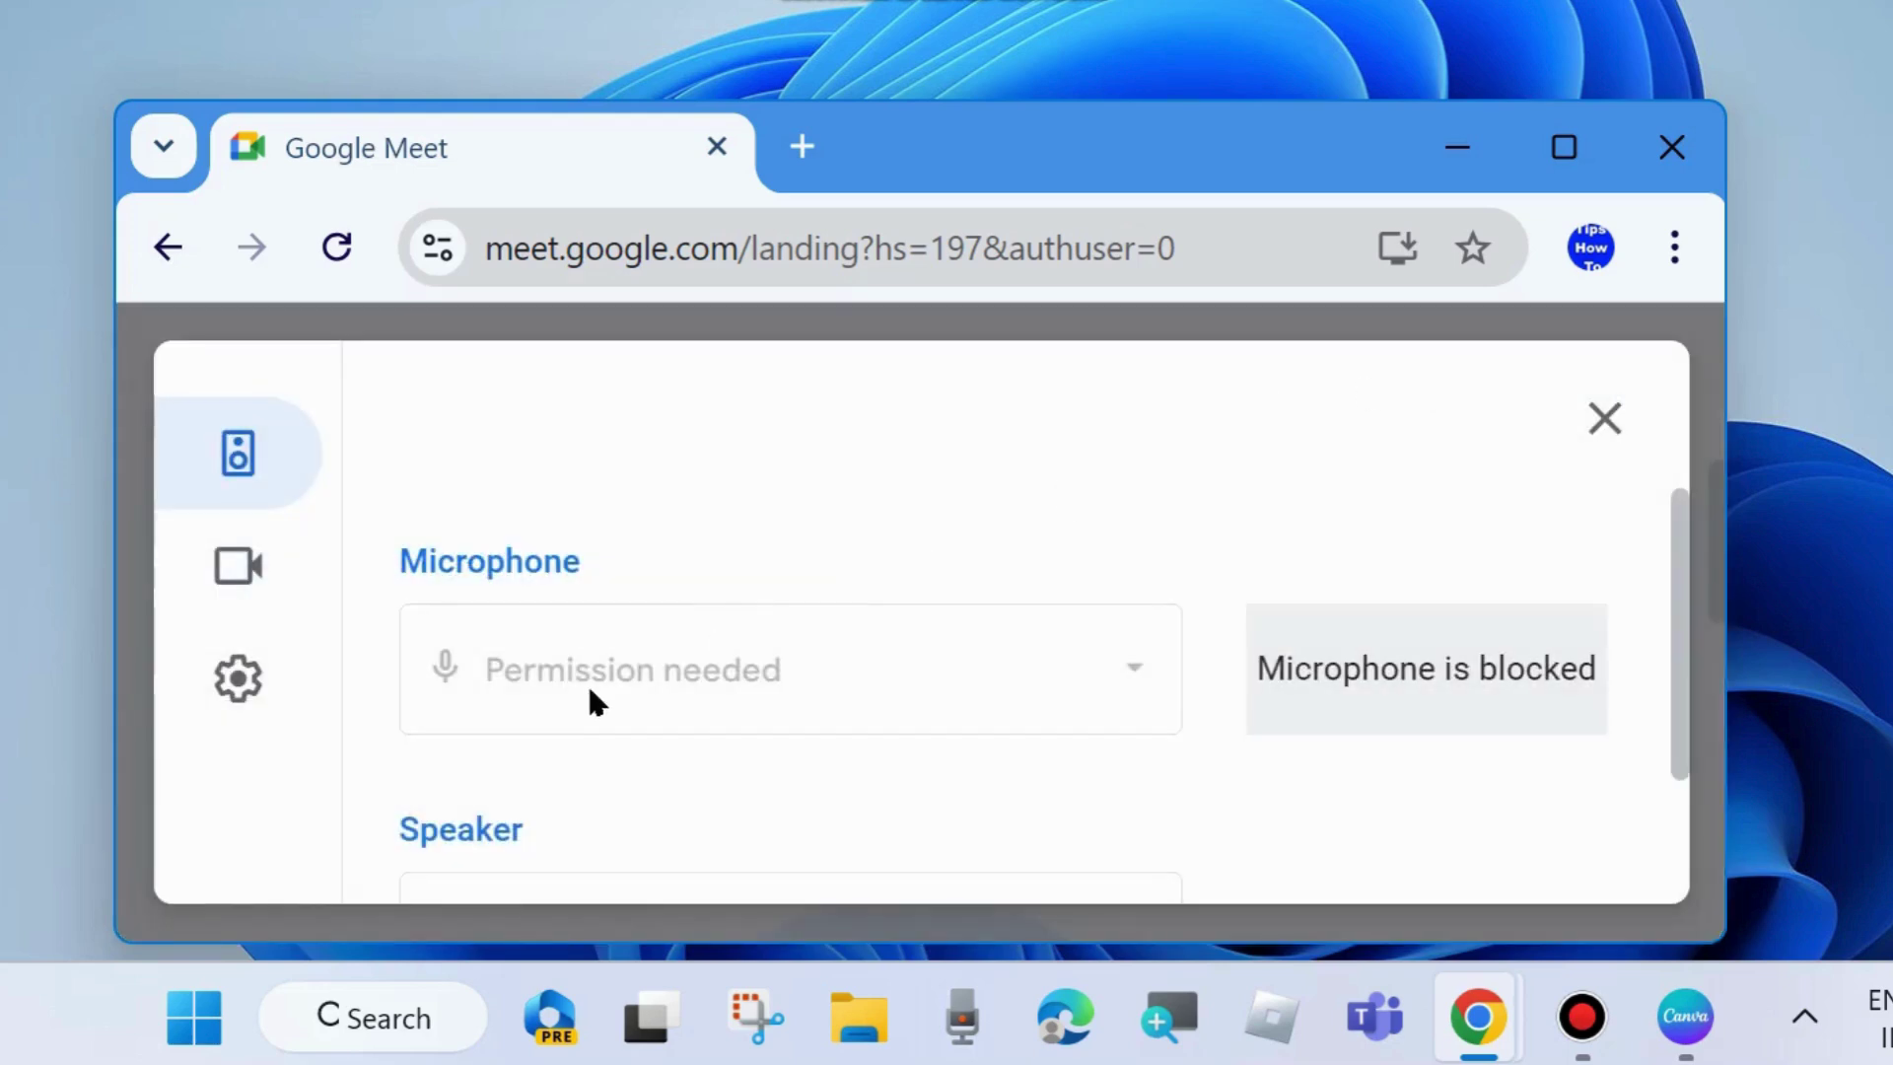
click(238, 560)
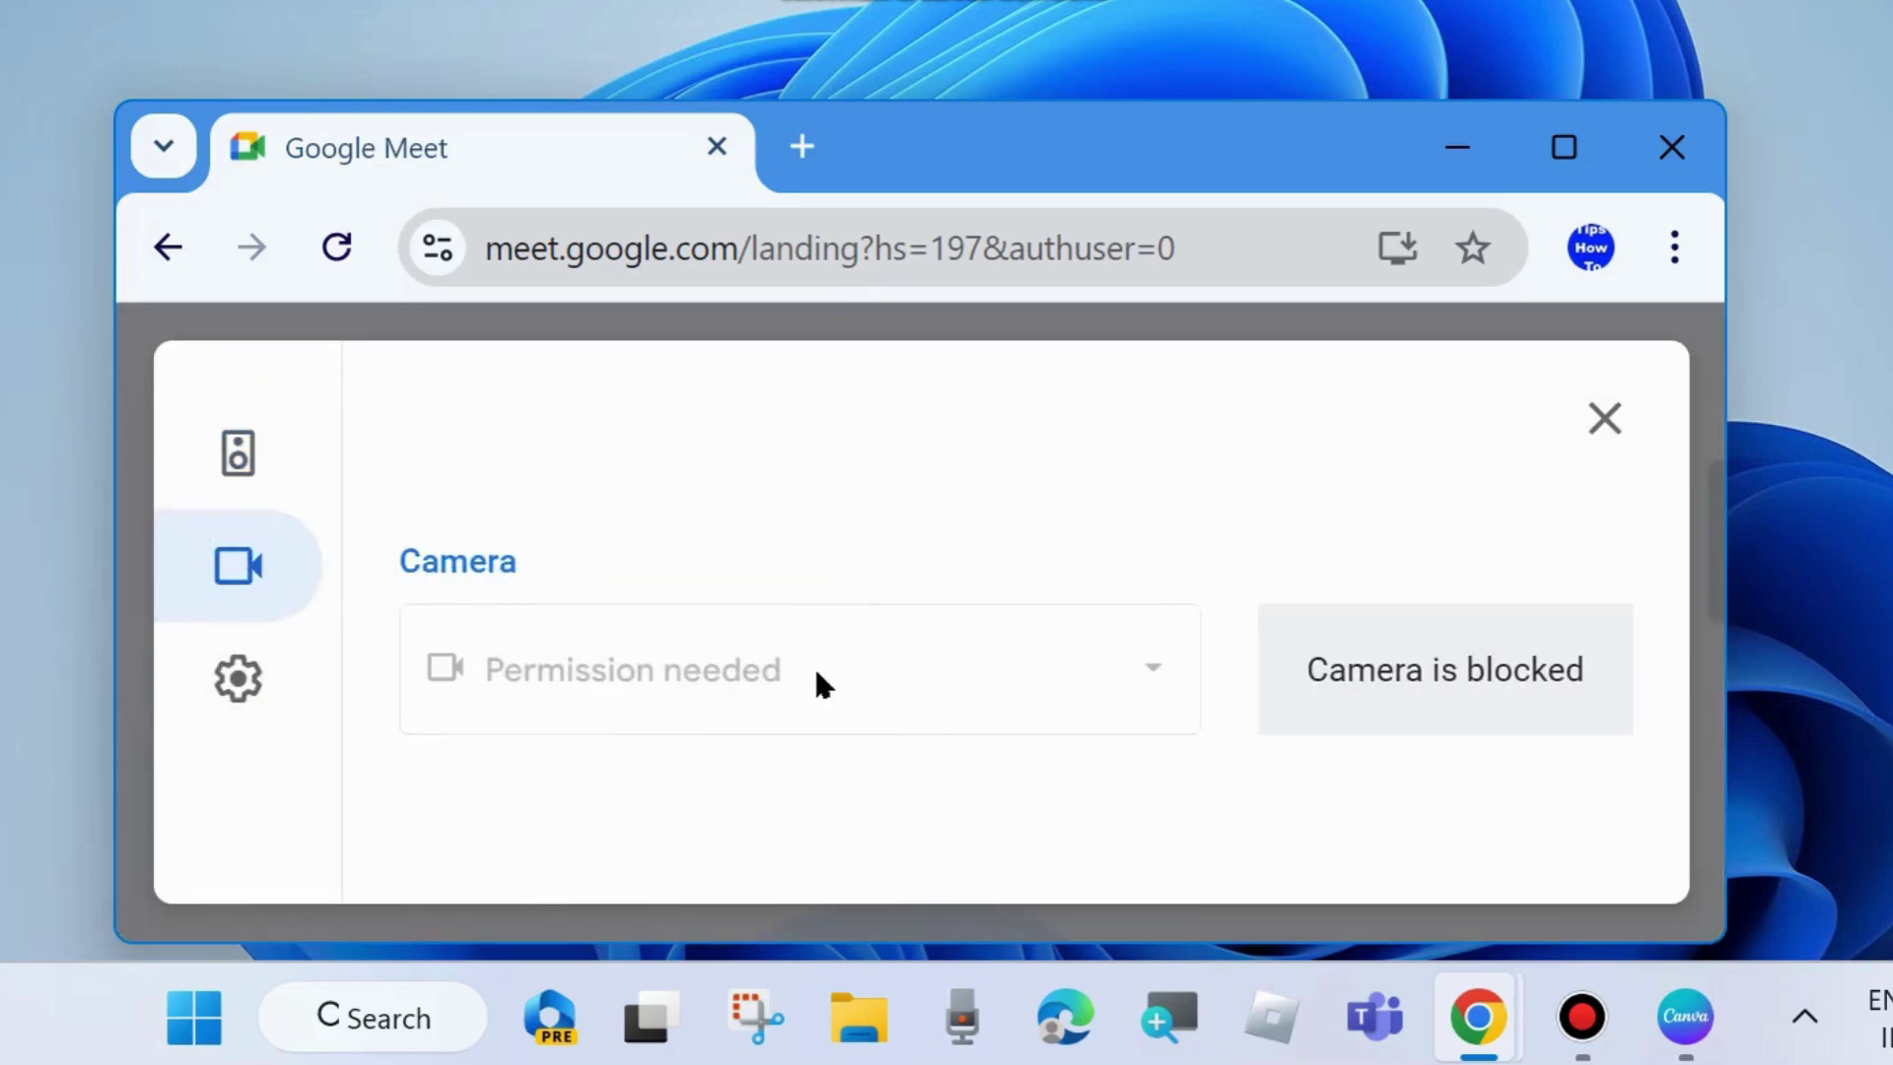
- Open Chrome's Settings from the browser menu
click(1675, 247)
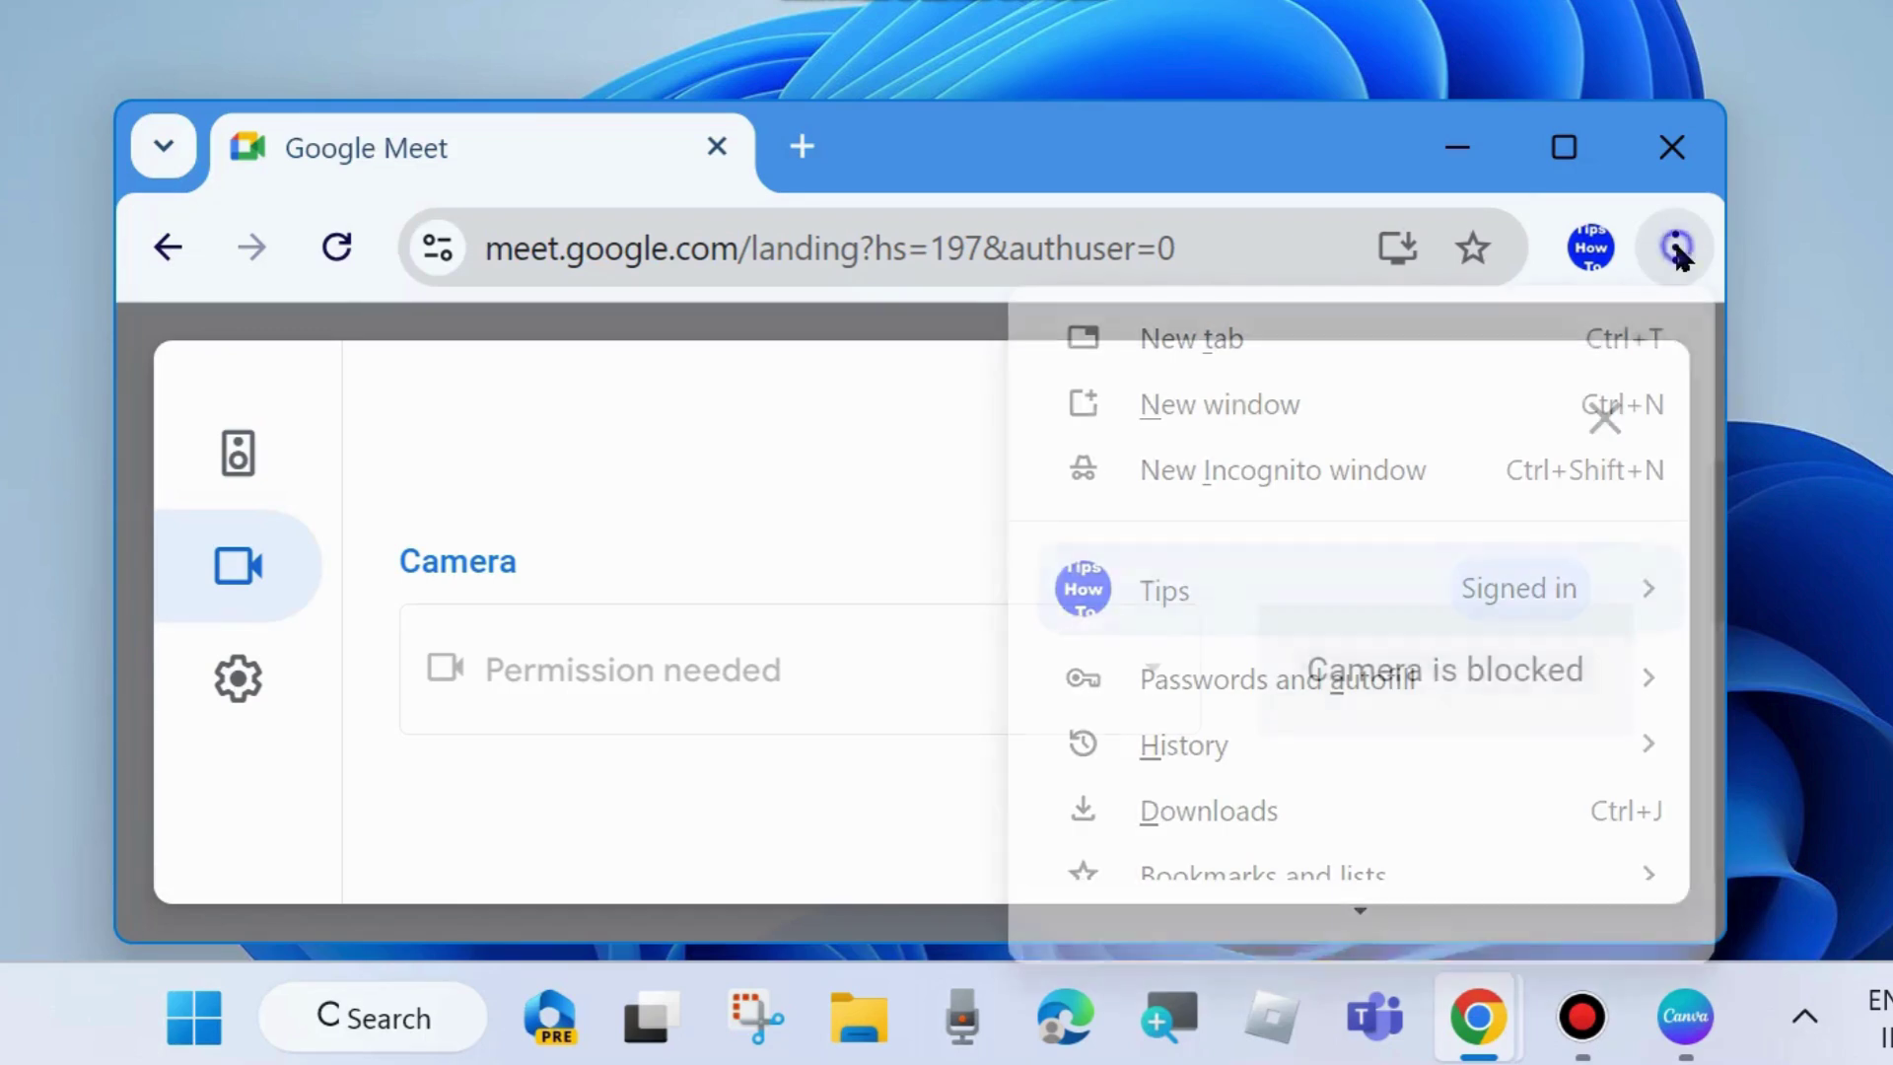
scroll(1392, 844, down, 8)
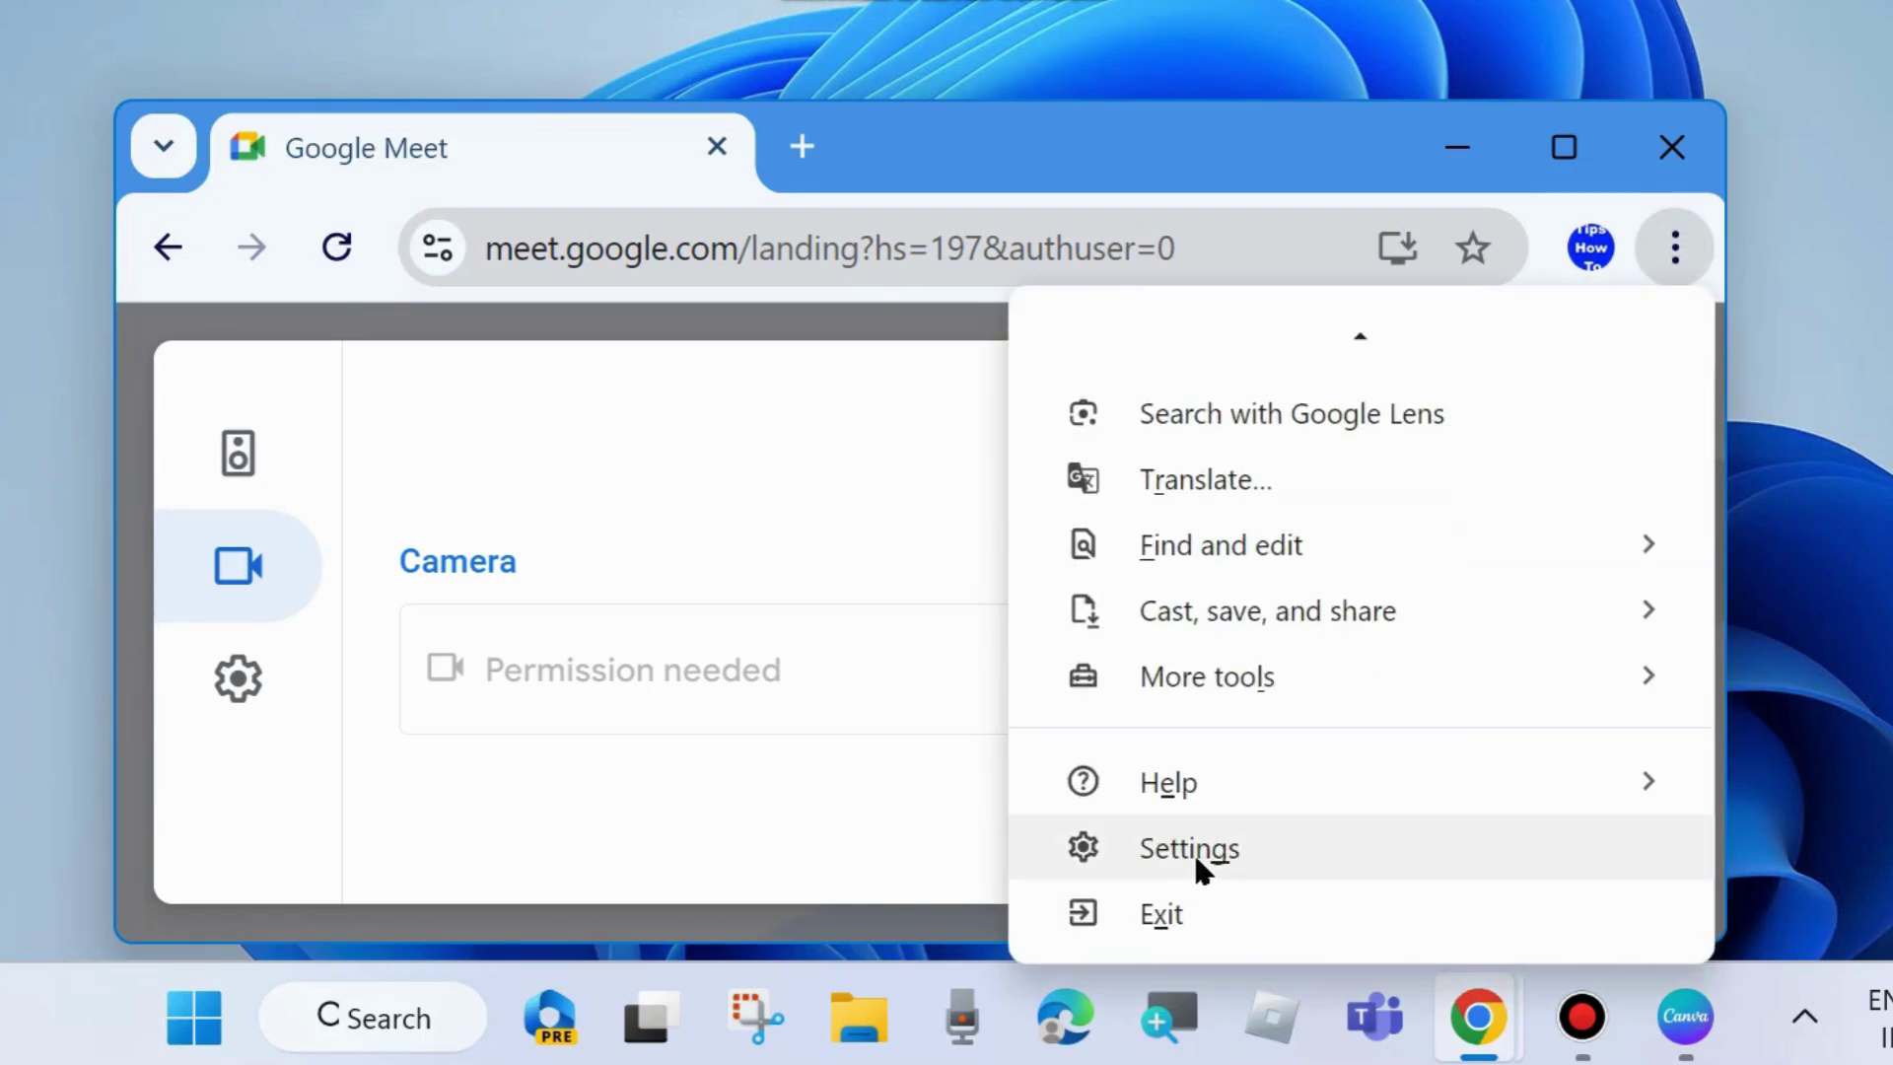
click(1193, 850)
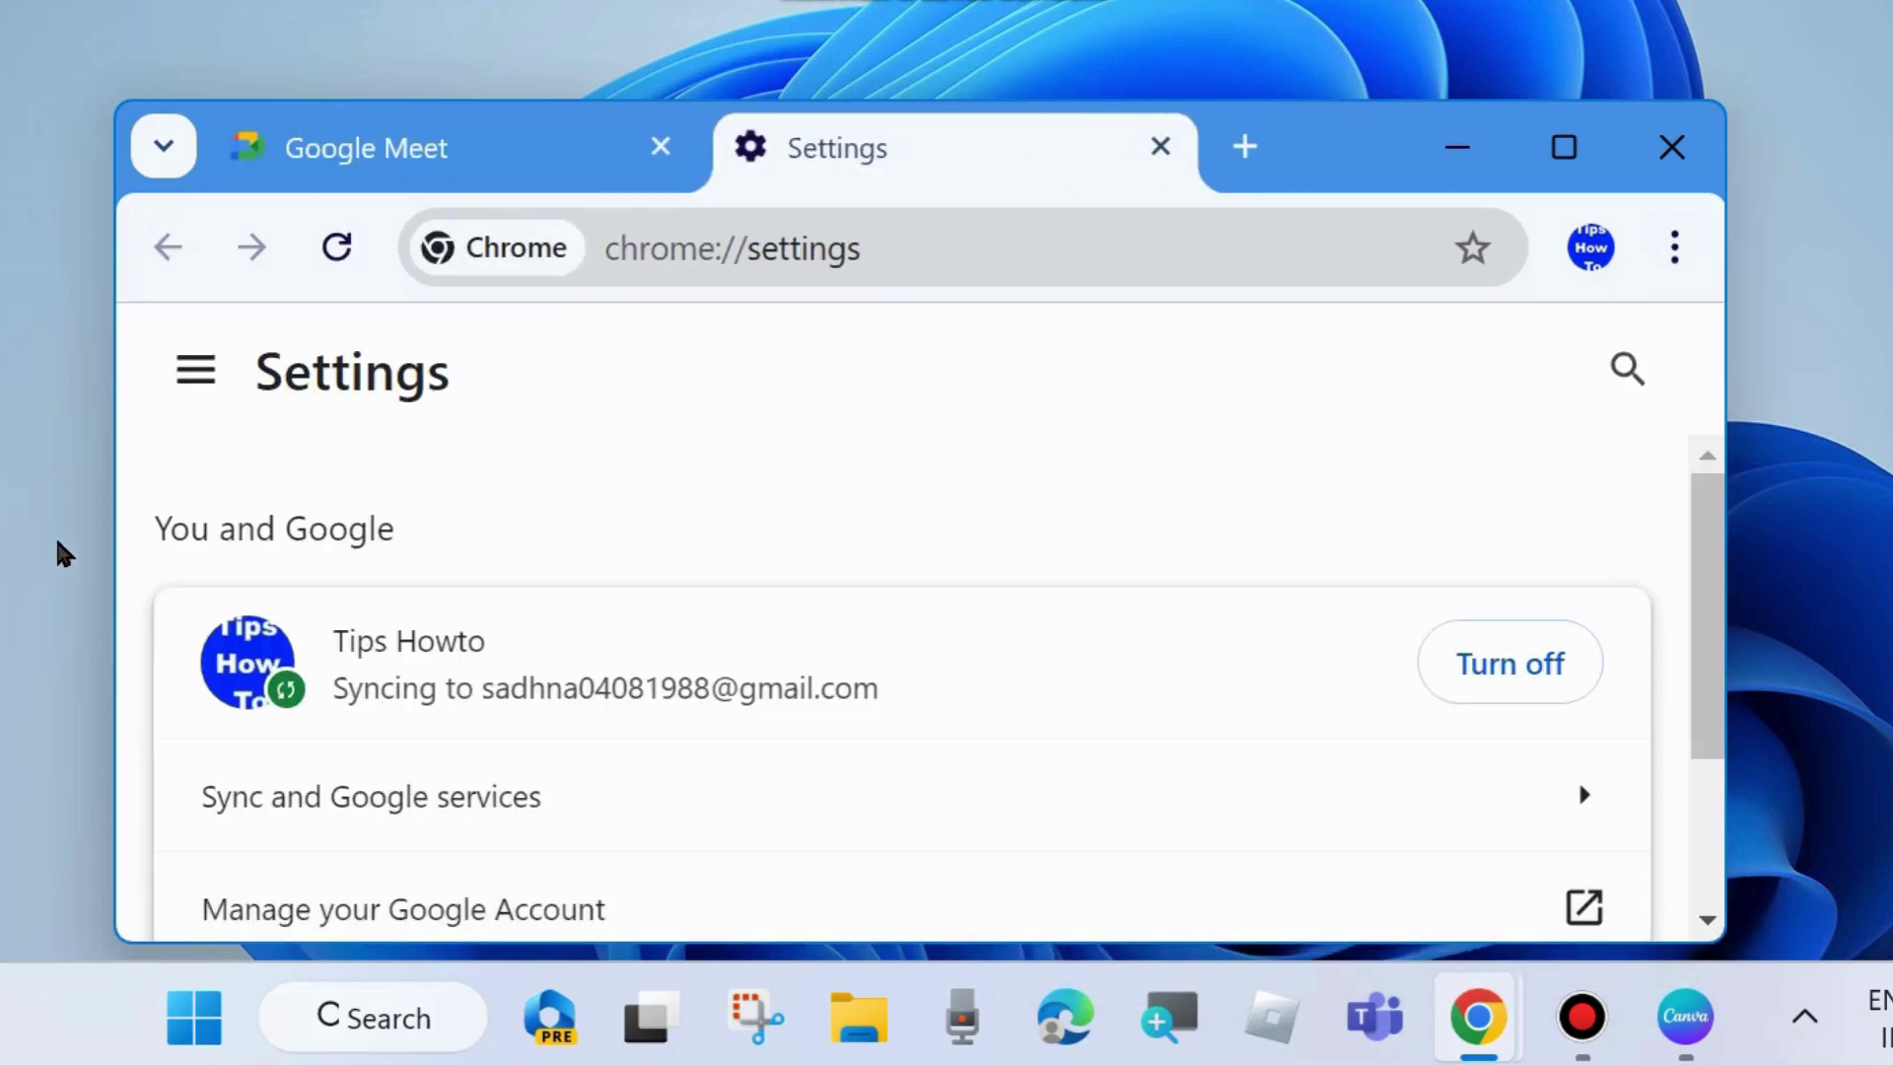
- Go to Privacy and security and scroll down to Site settings
click(195, 369)
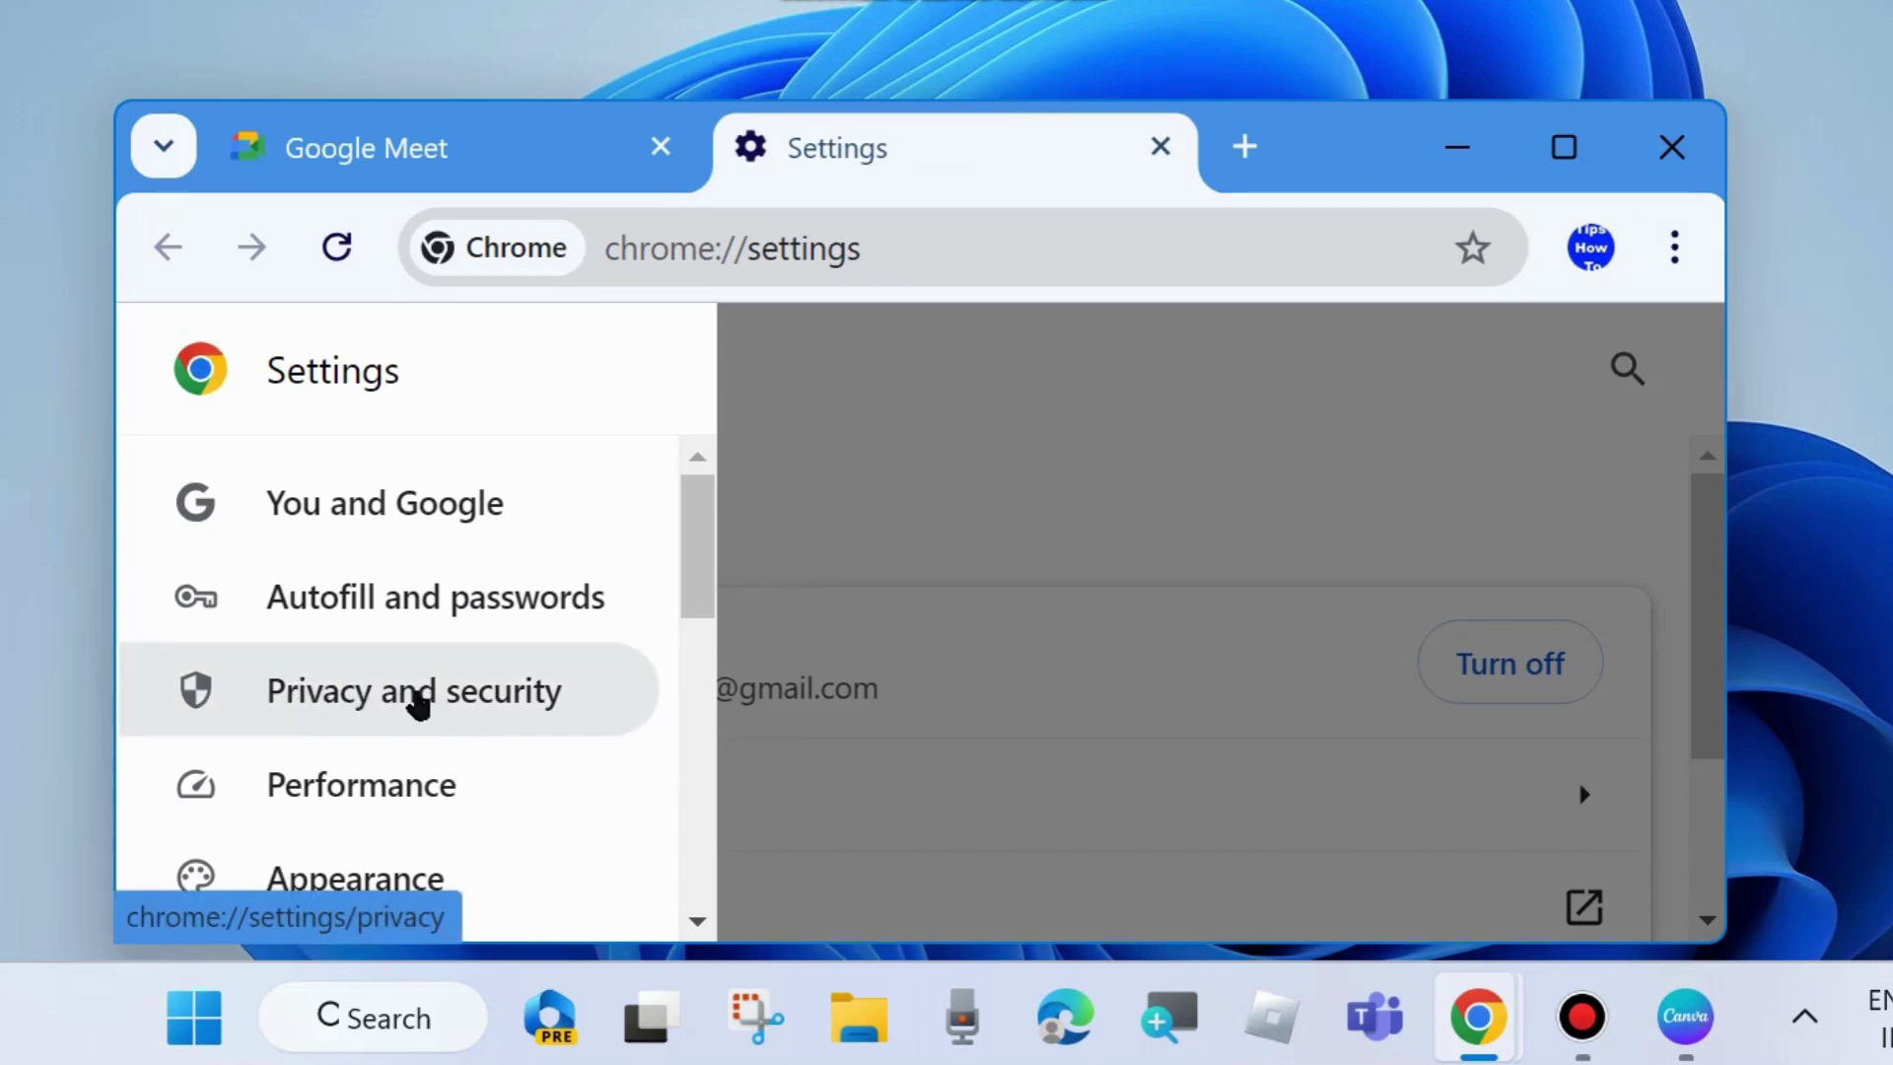
click(416, 698)
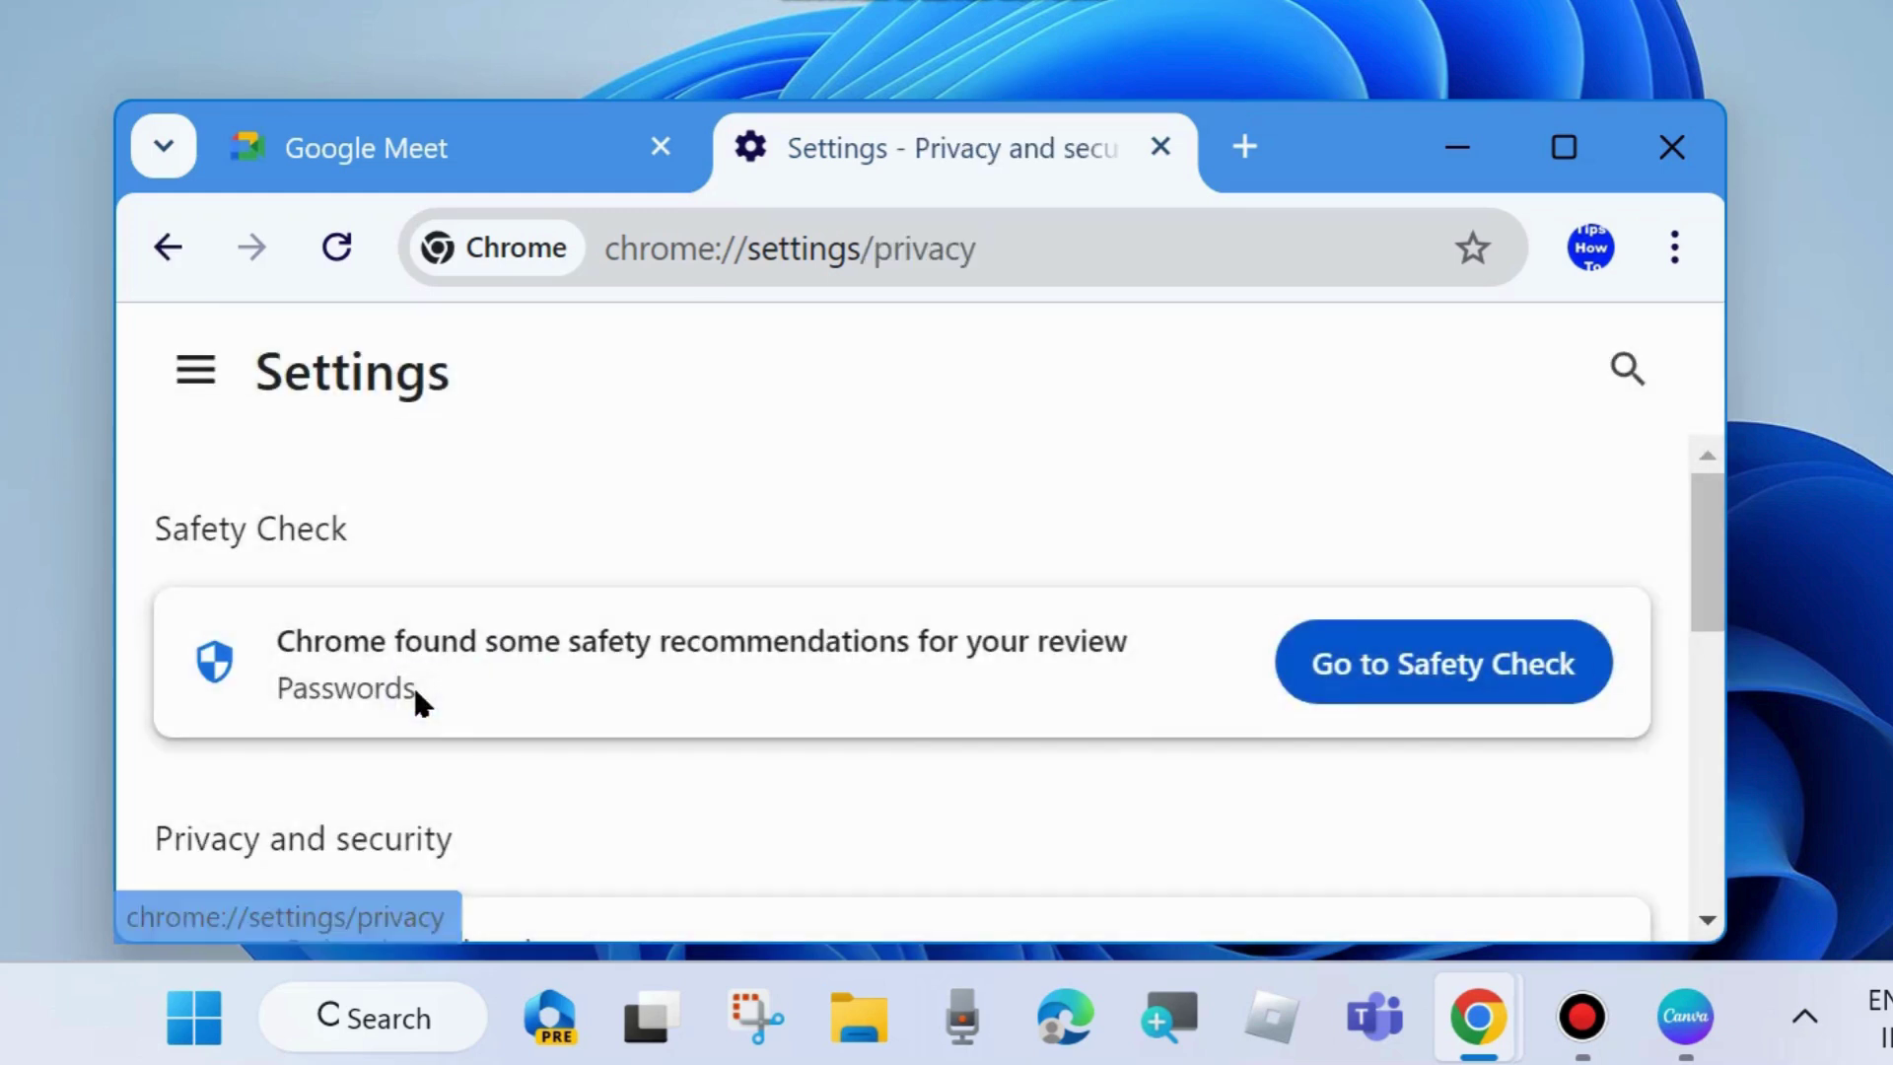
scroll(722, 778, down, 5)
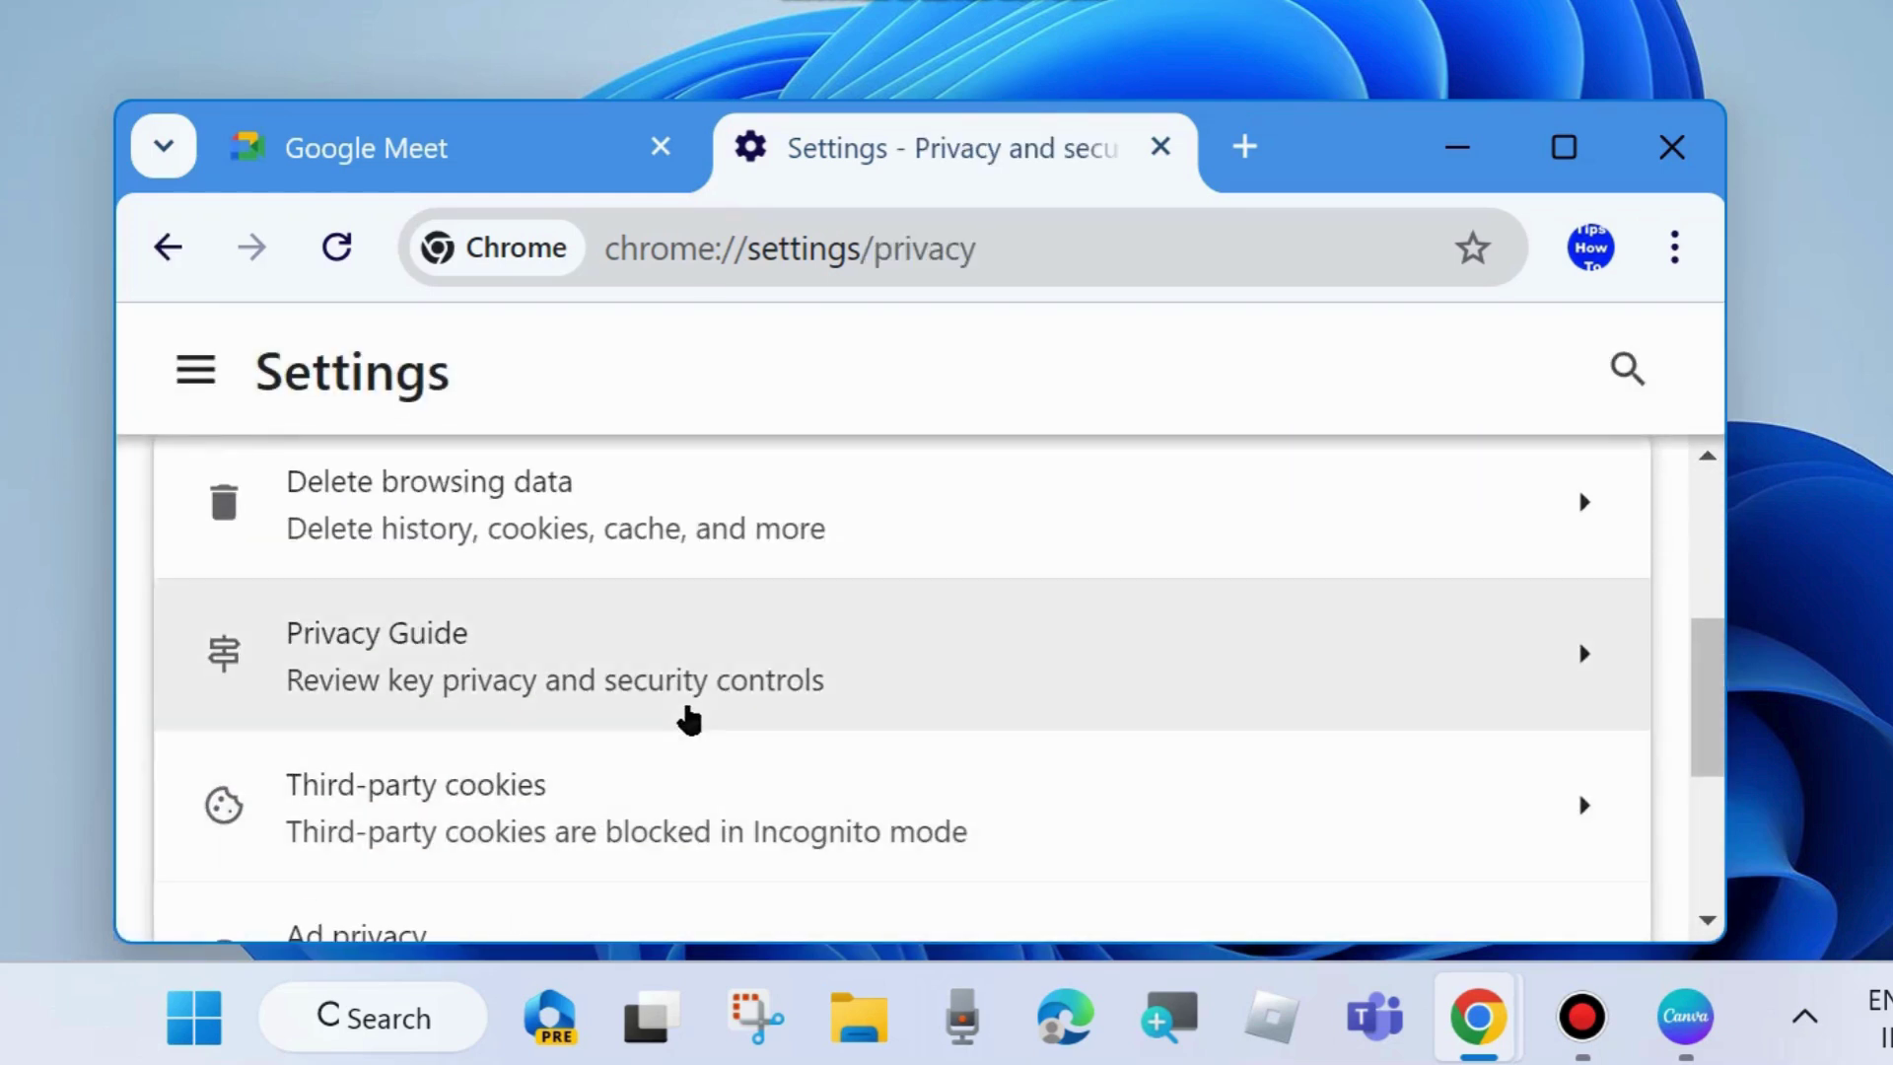
scroll(689, 718, down, 3)
scroll(689, 718, down, 2)
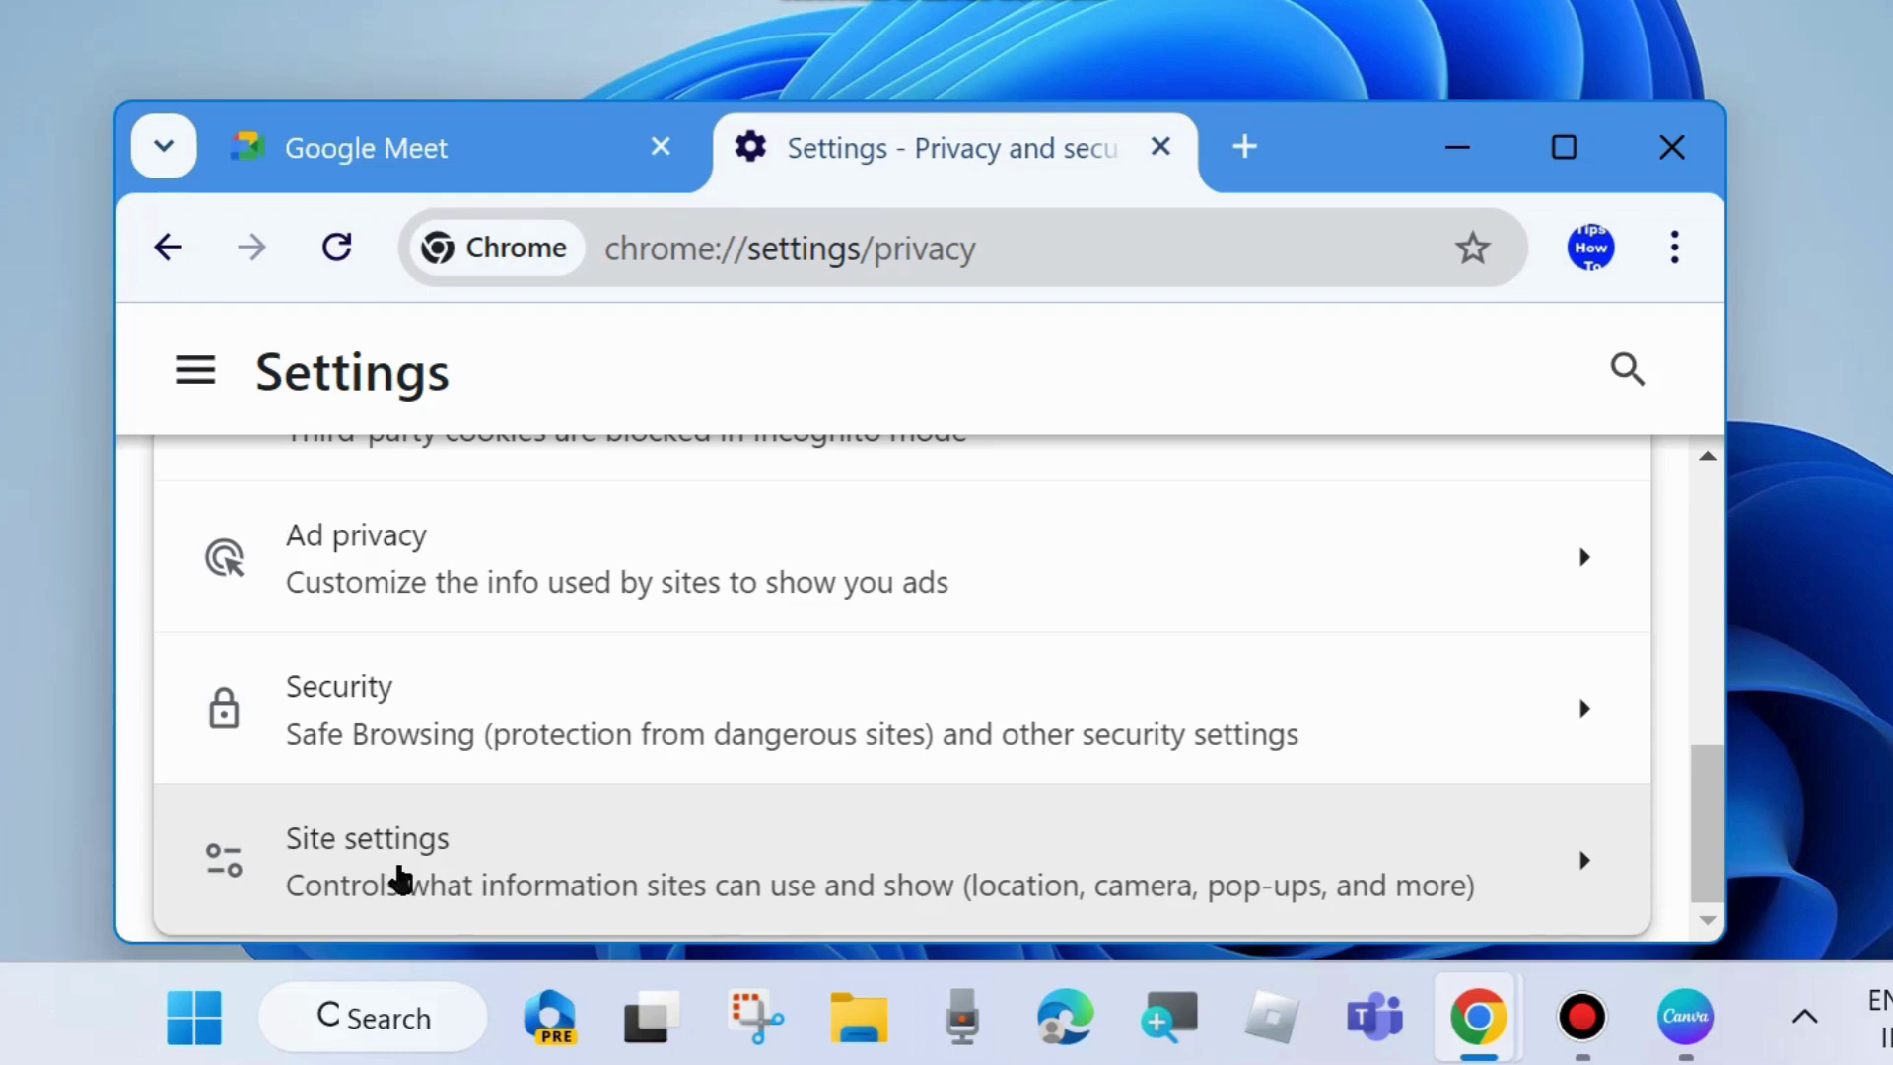
- Under Site settings > Camera, choose 'Sites can ask to use your camera'
click(399, 878)
scroll(655, 688, down, 10)
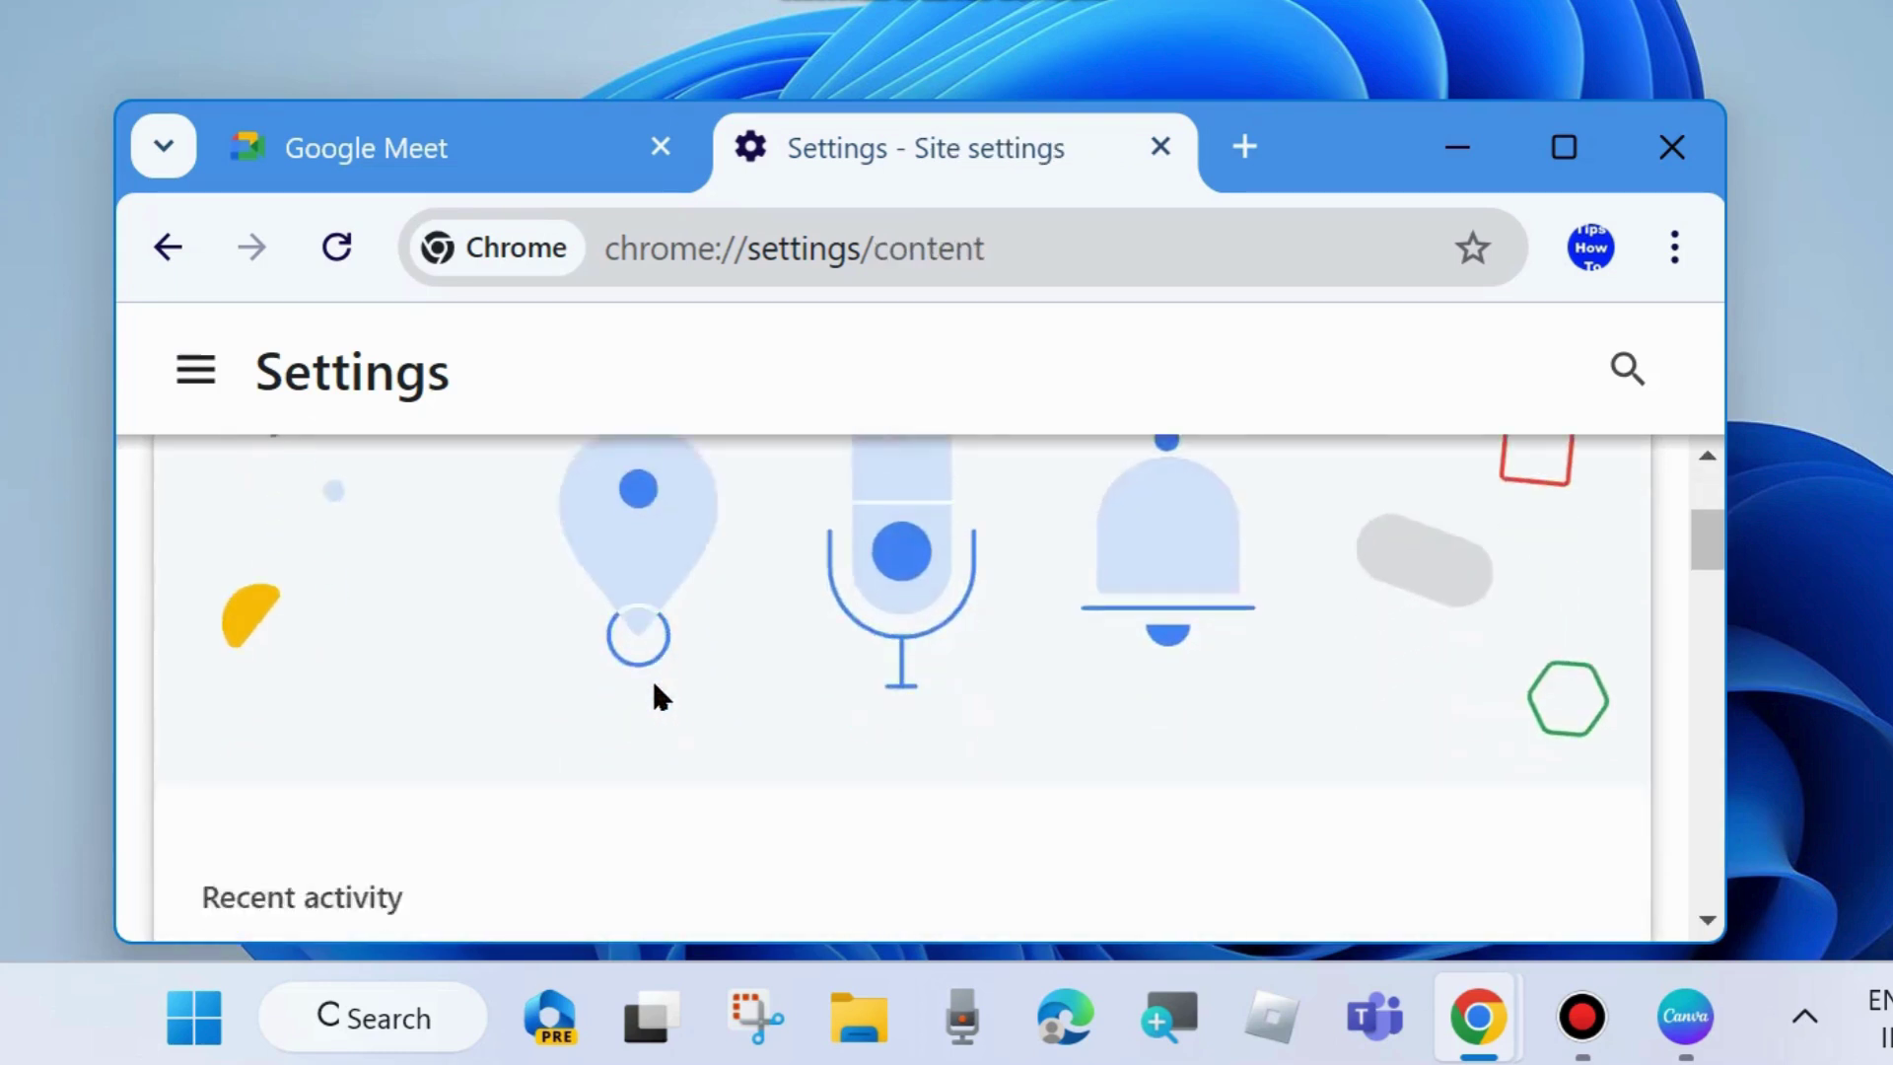
scroll(655, 690, down, 3)
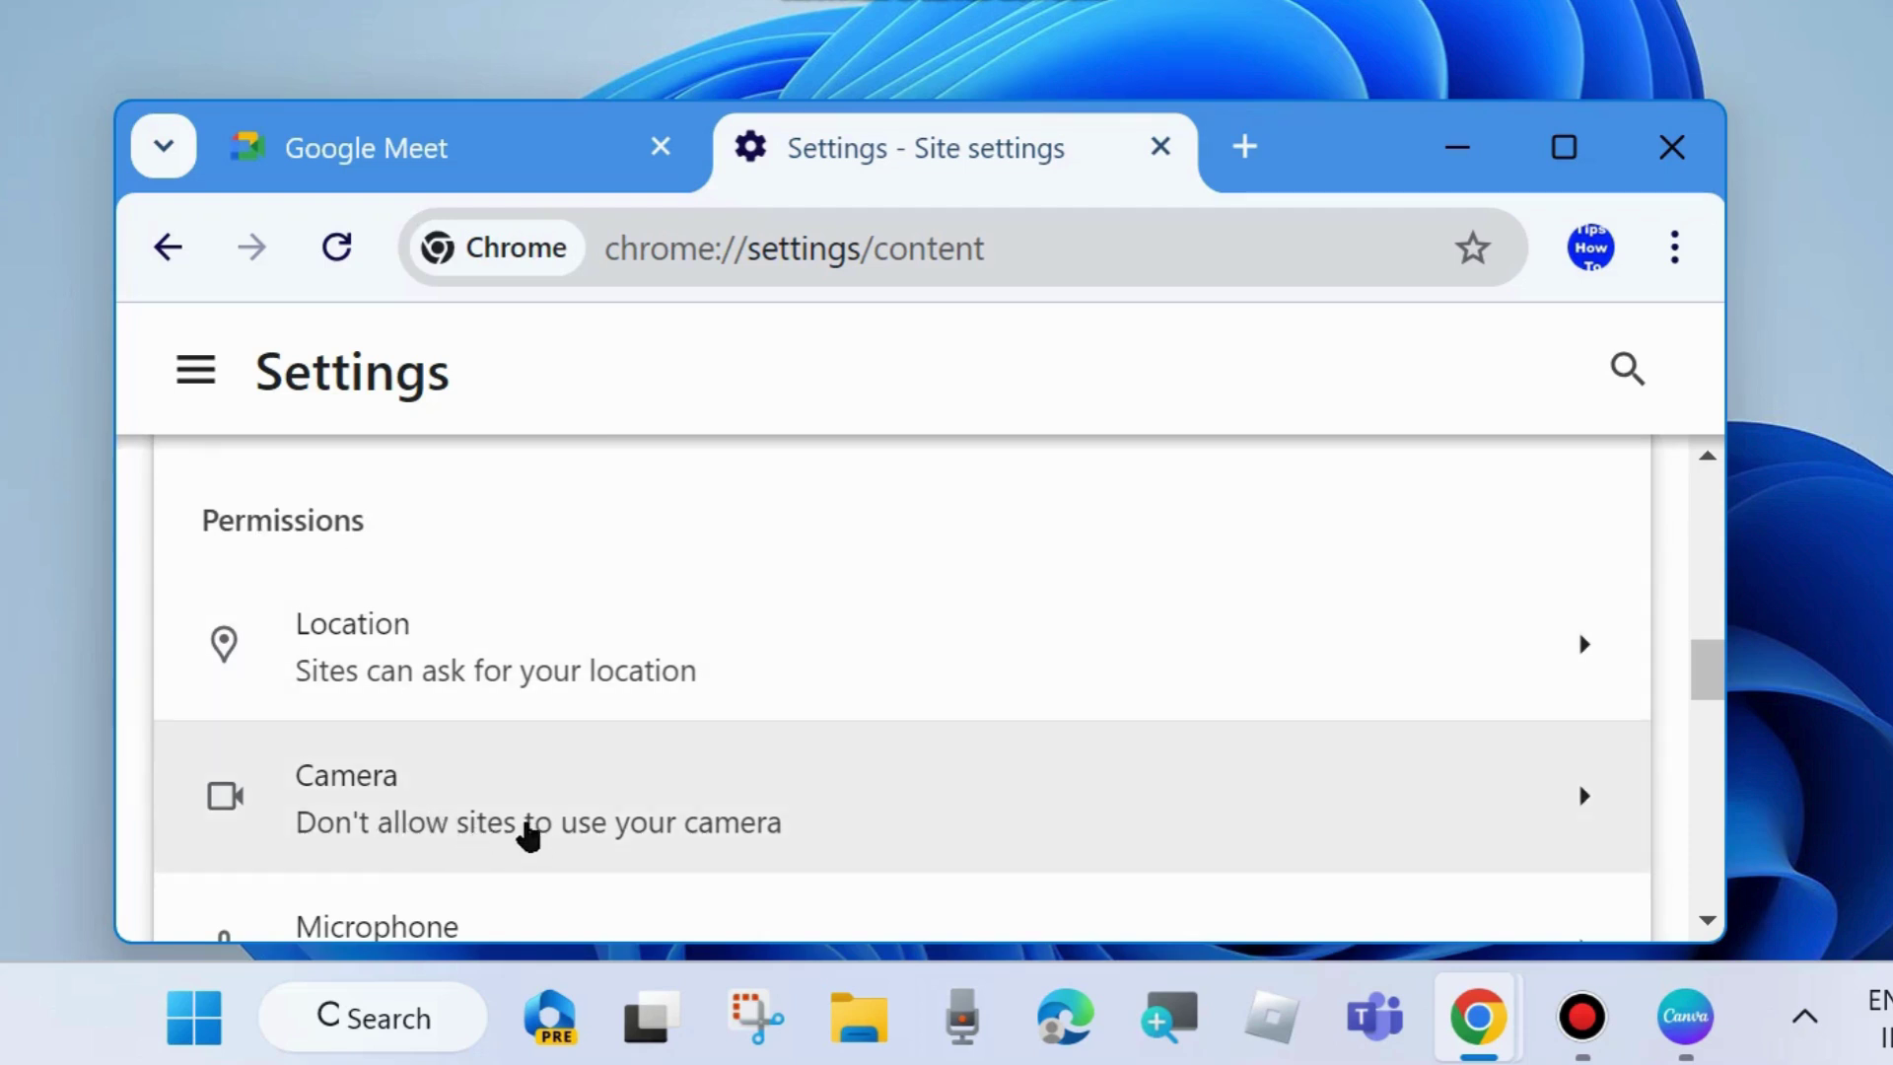
click(529, 834)
scroll(731, 770, down, 5)
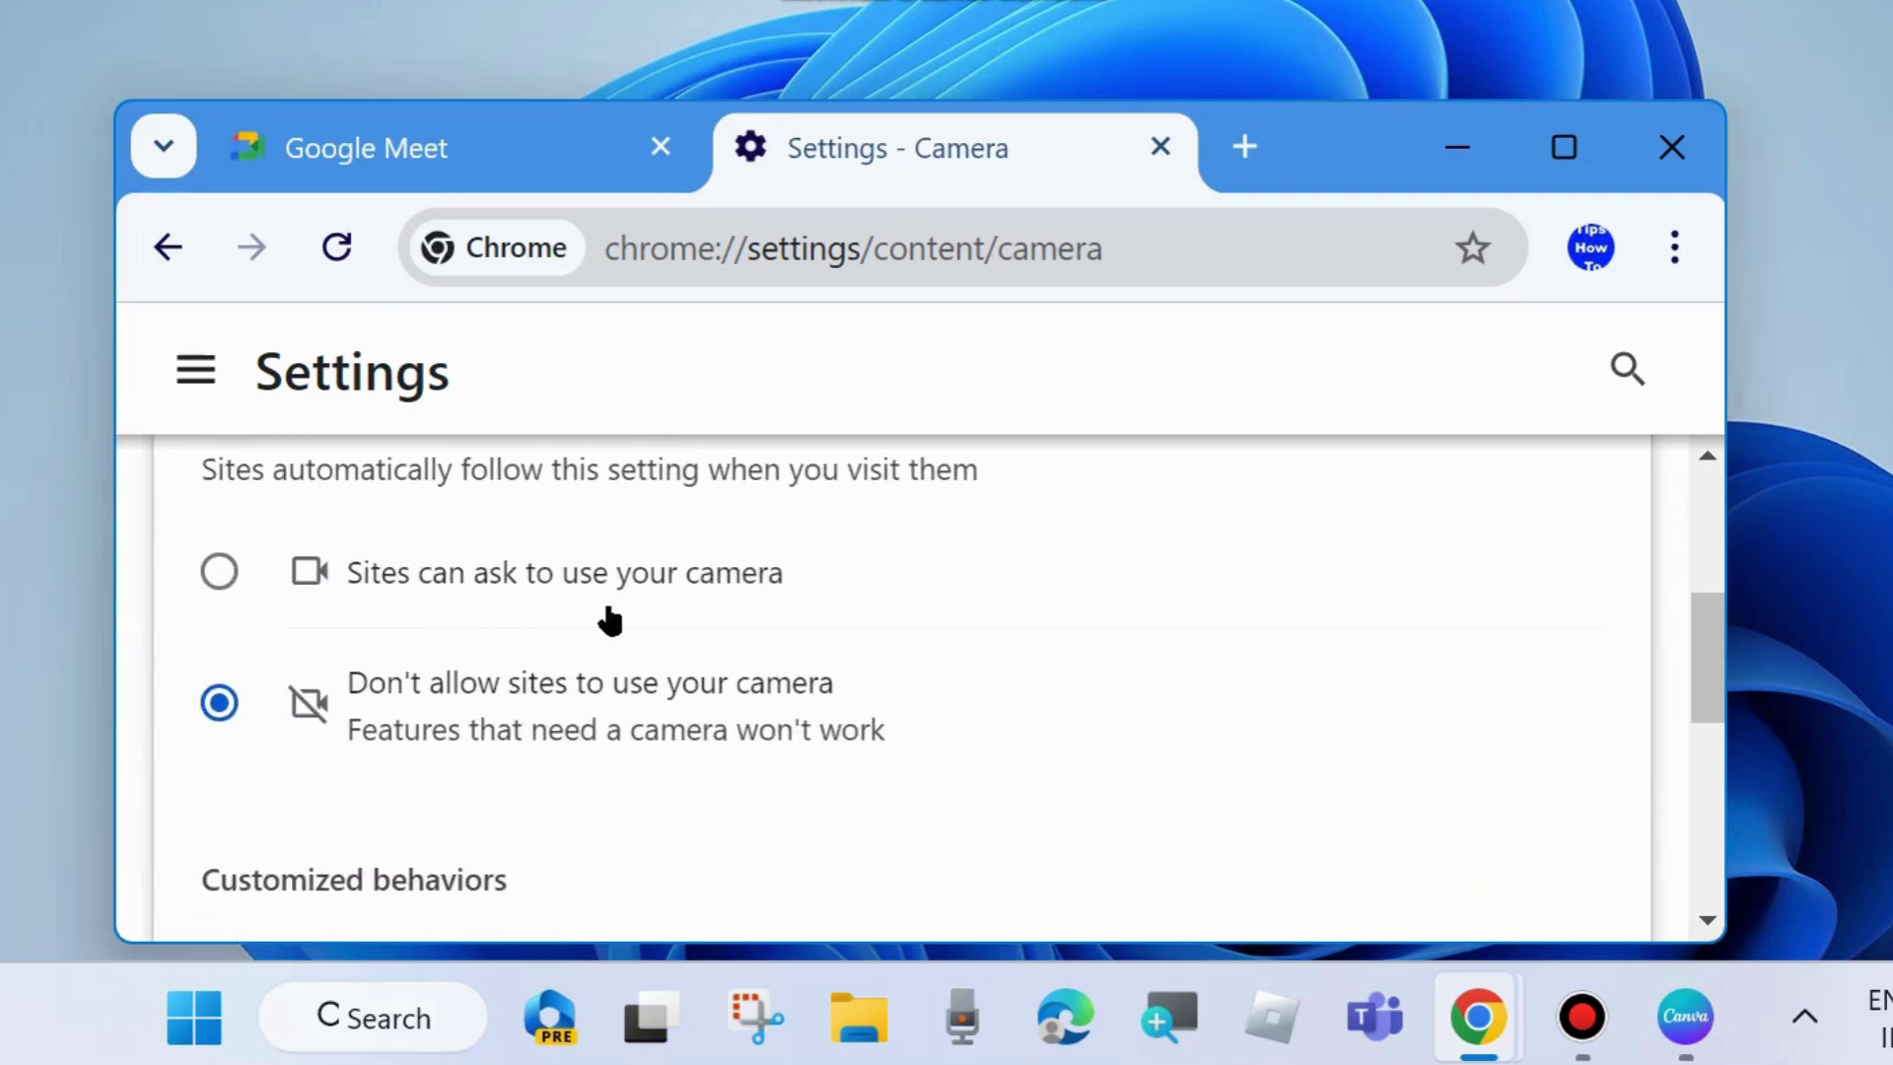
click(222, 581)
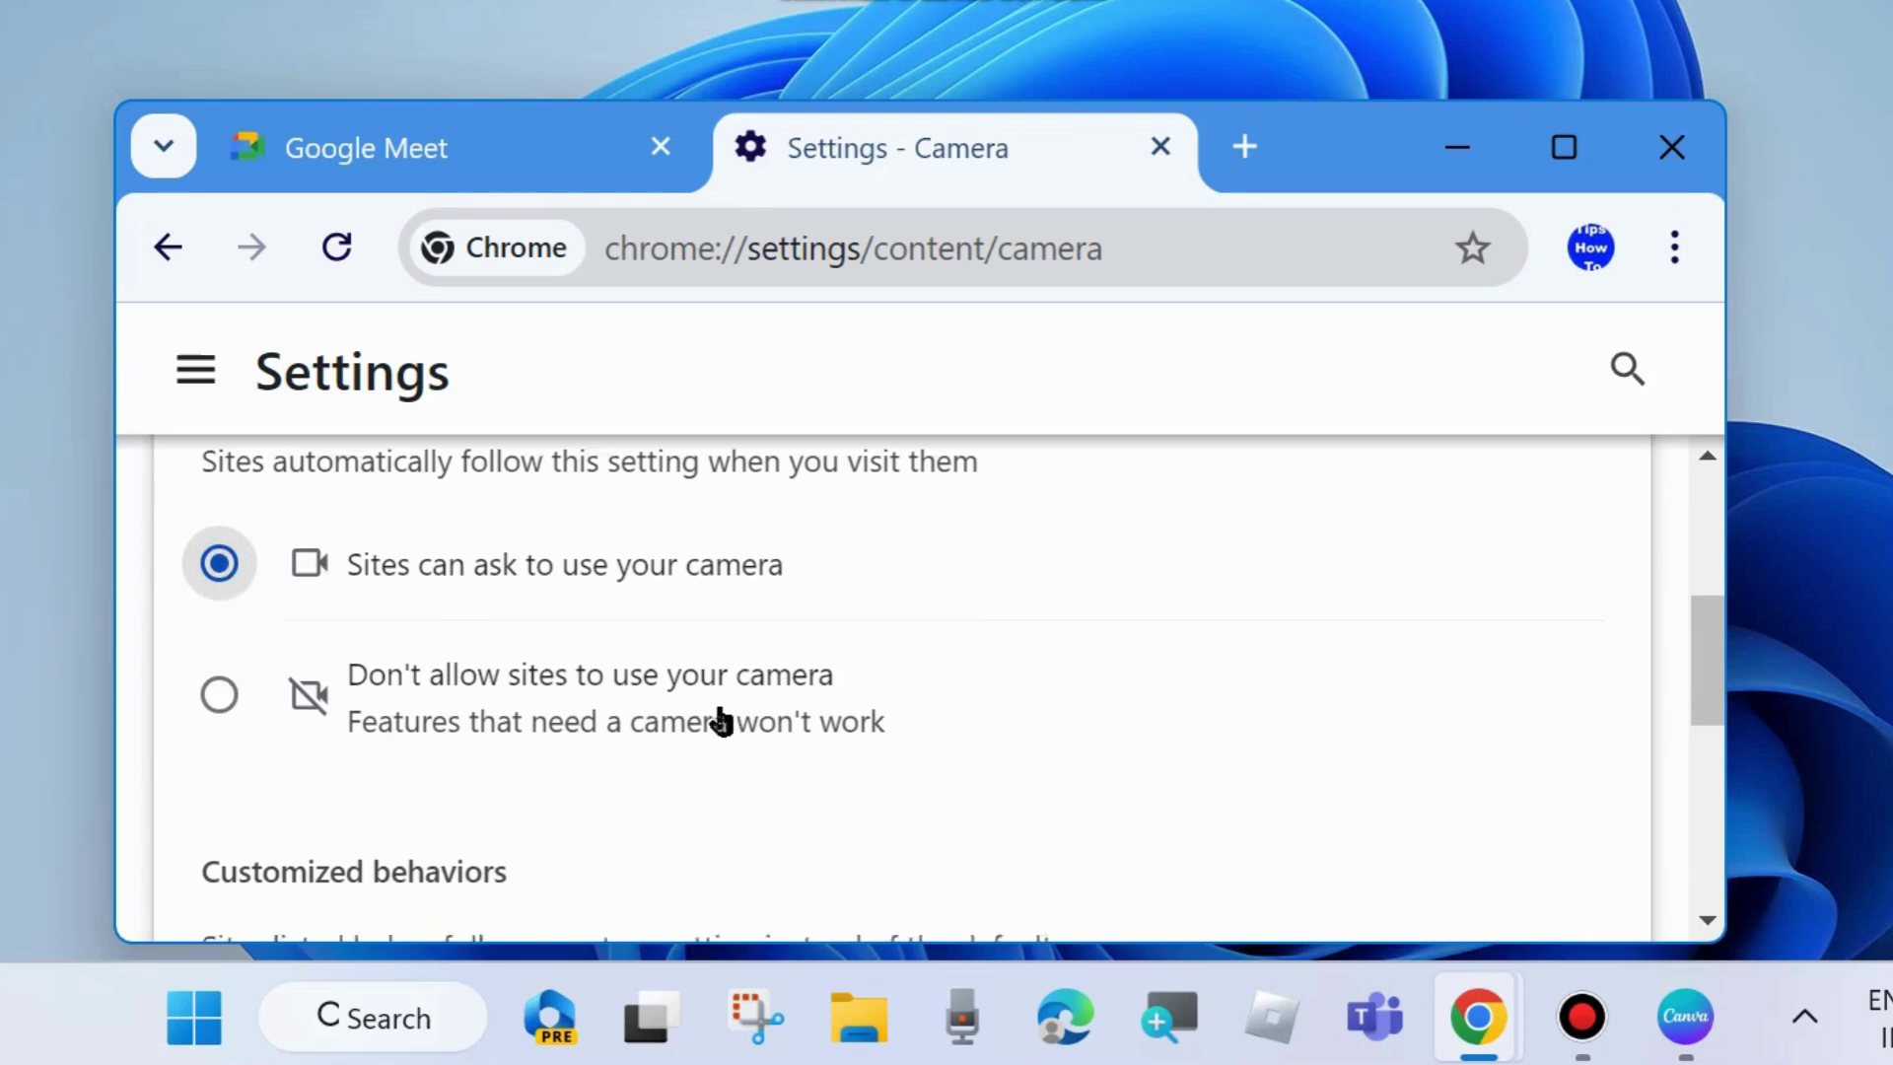
- Delete meet.google.com:443 from the Not allowed list and return to Site settings
scroll(720, 721, down, 5)
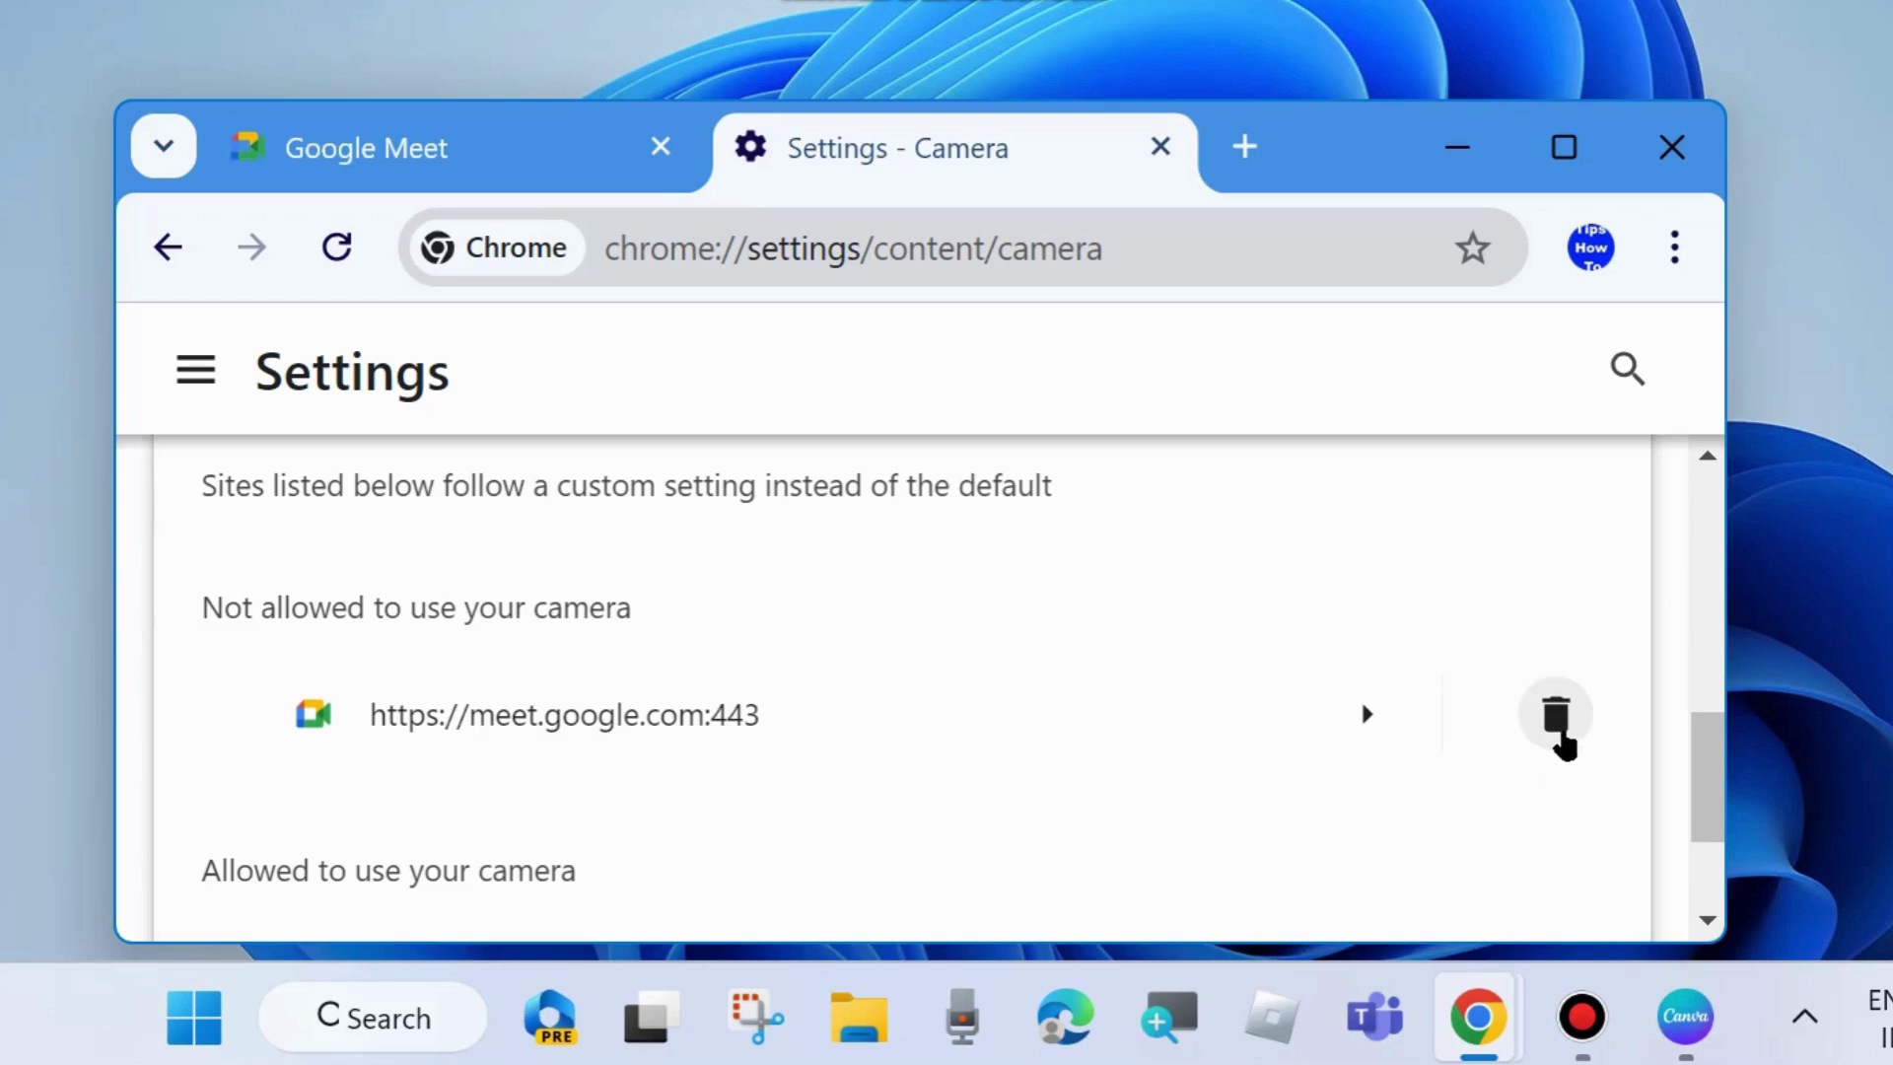
click(1554, 716)
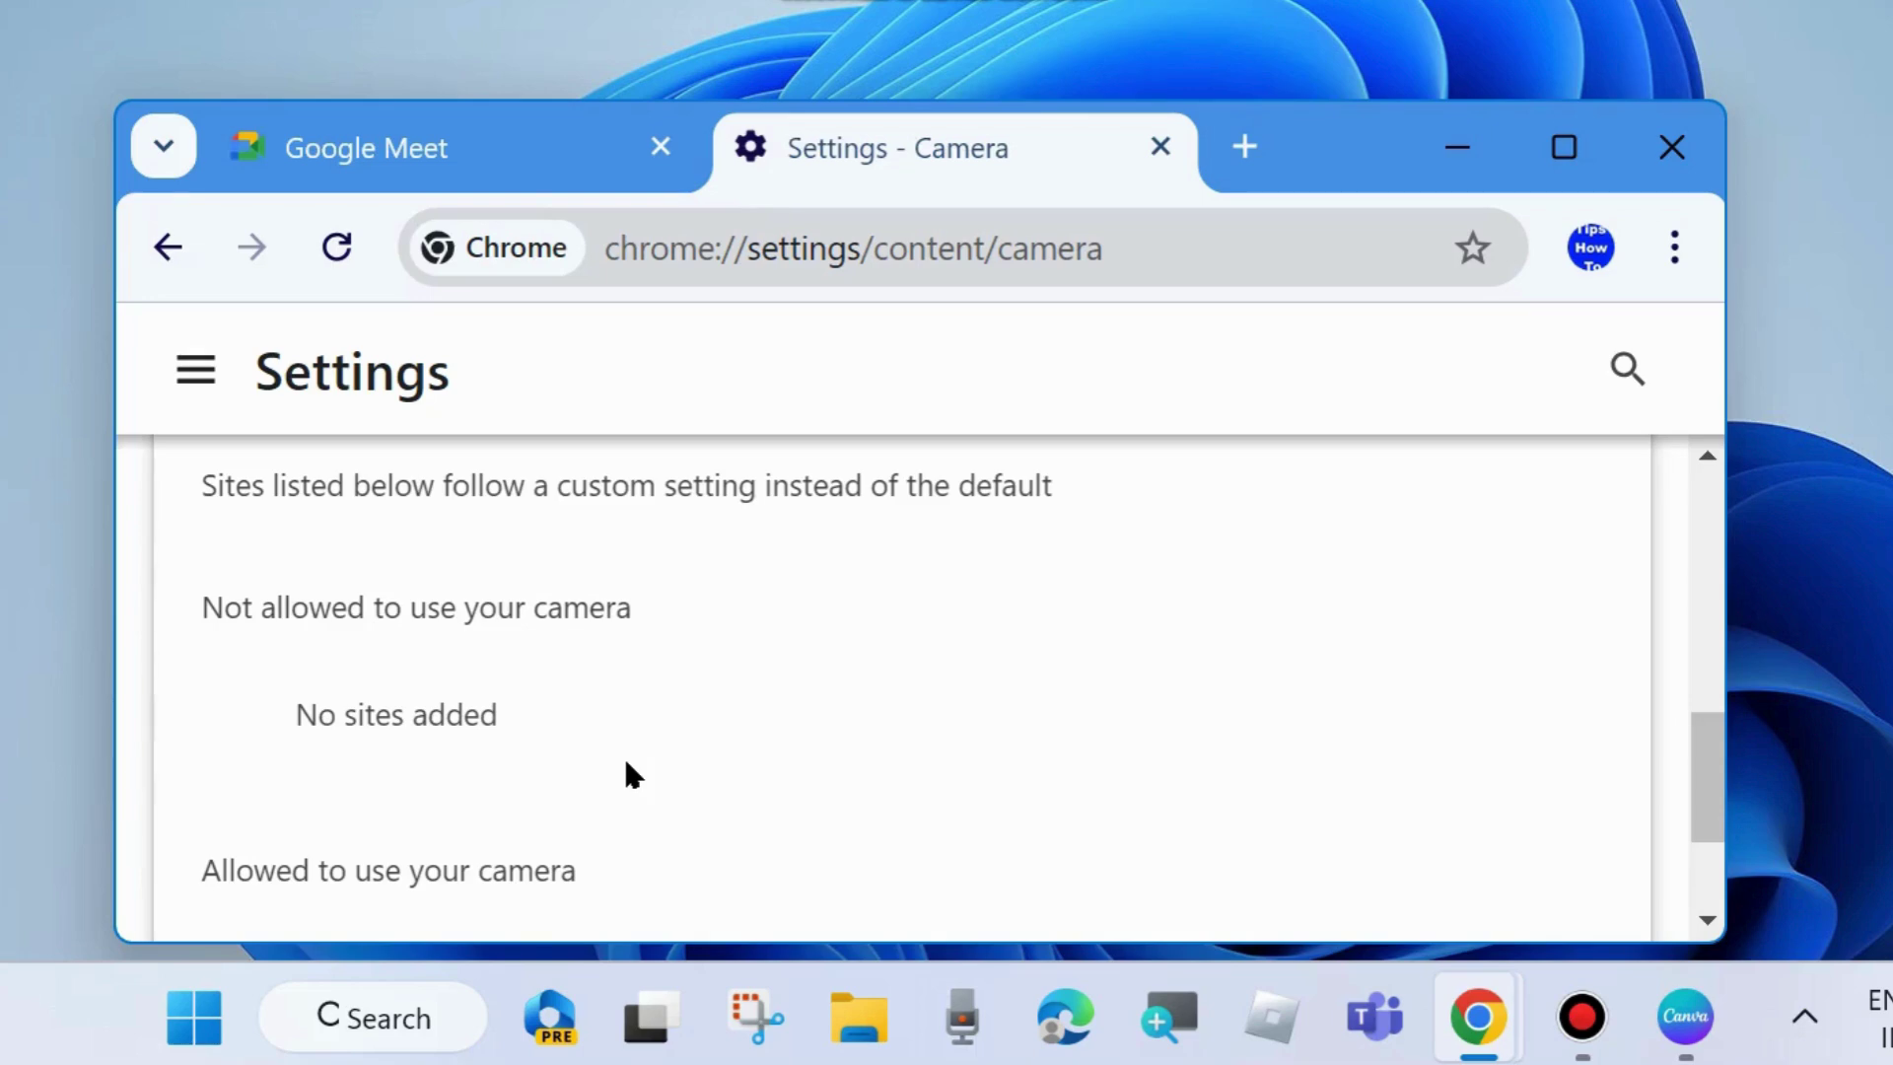
scroll(625, 763, up, 10)
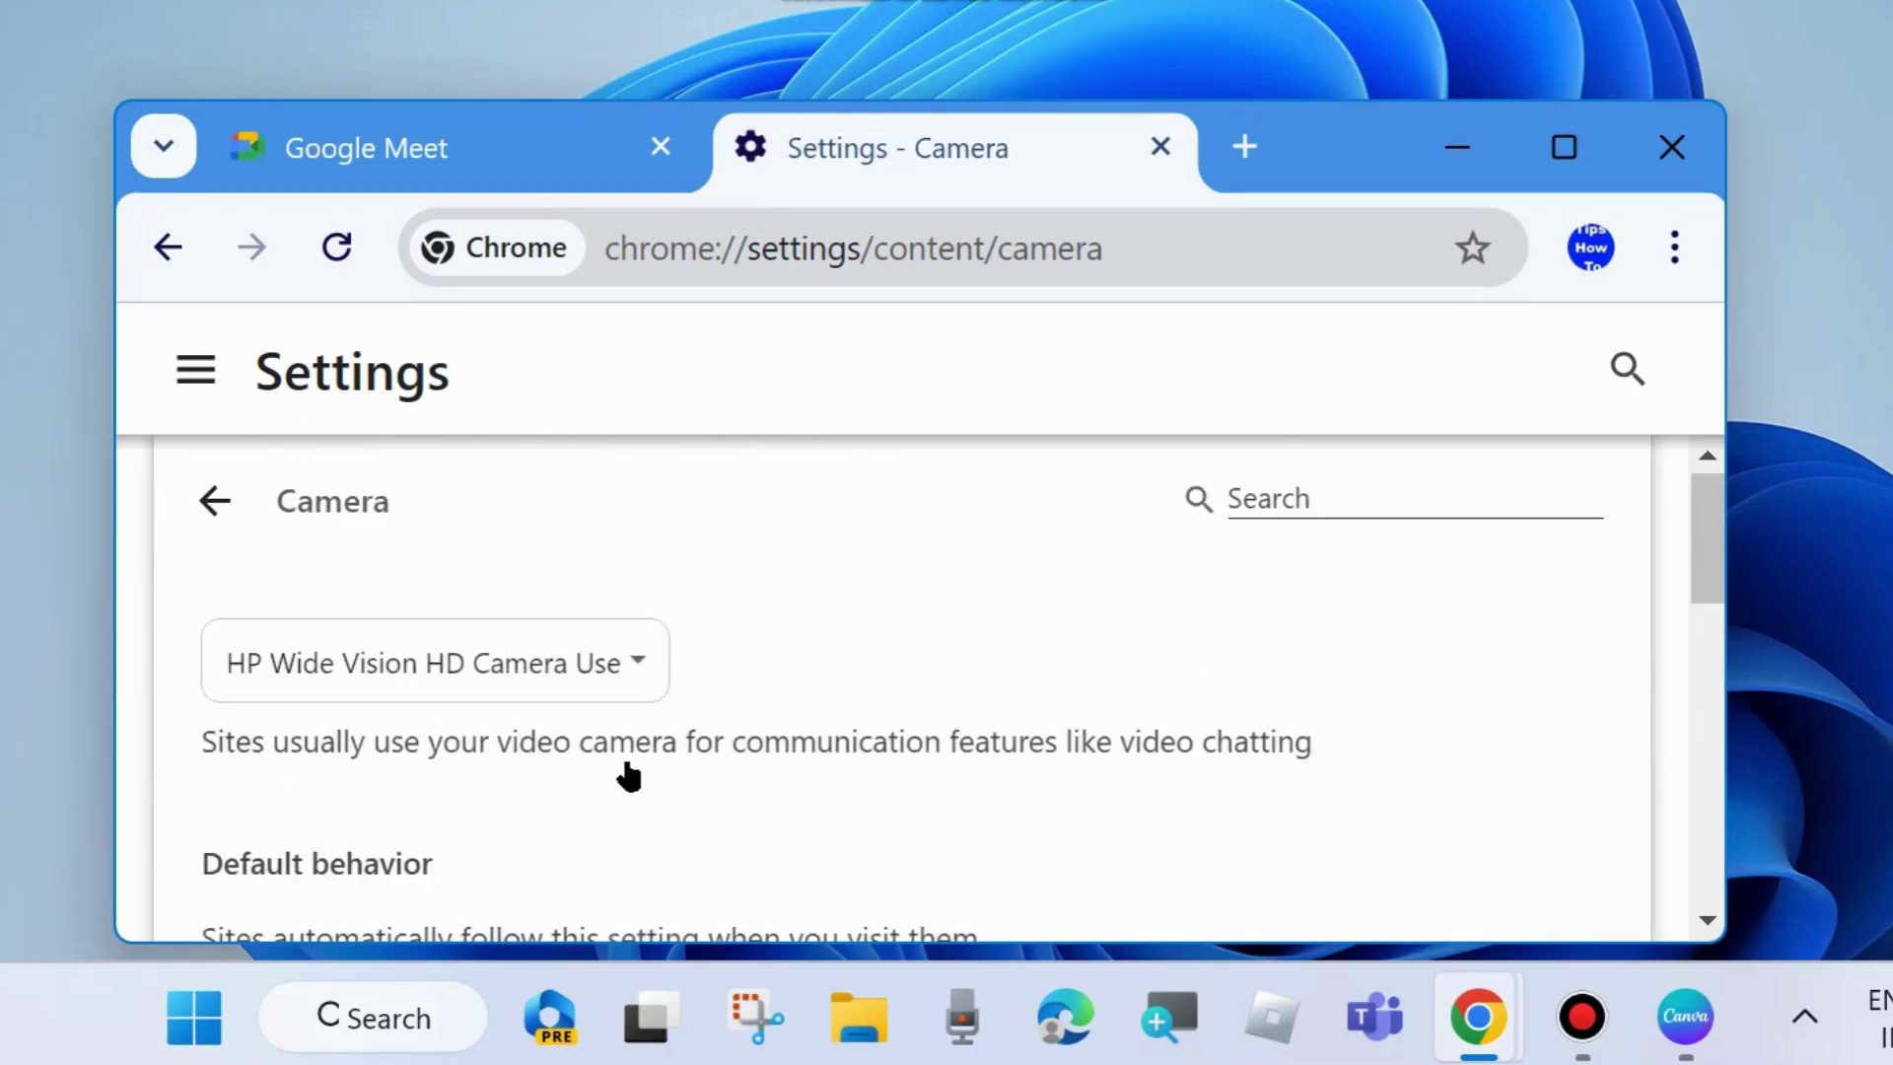
click(214, 501)
scroll(631, 818, up, 5)
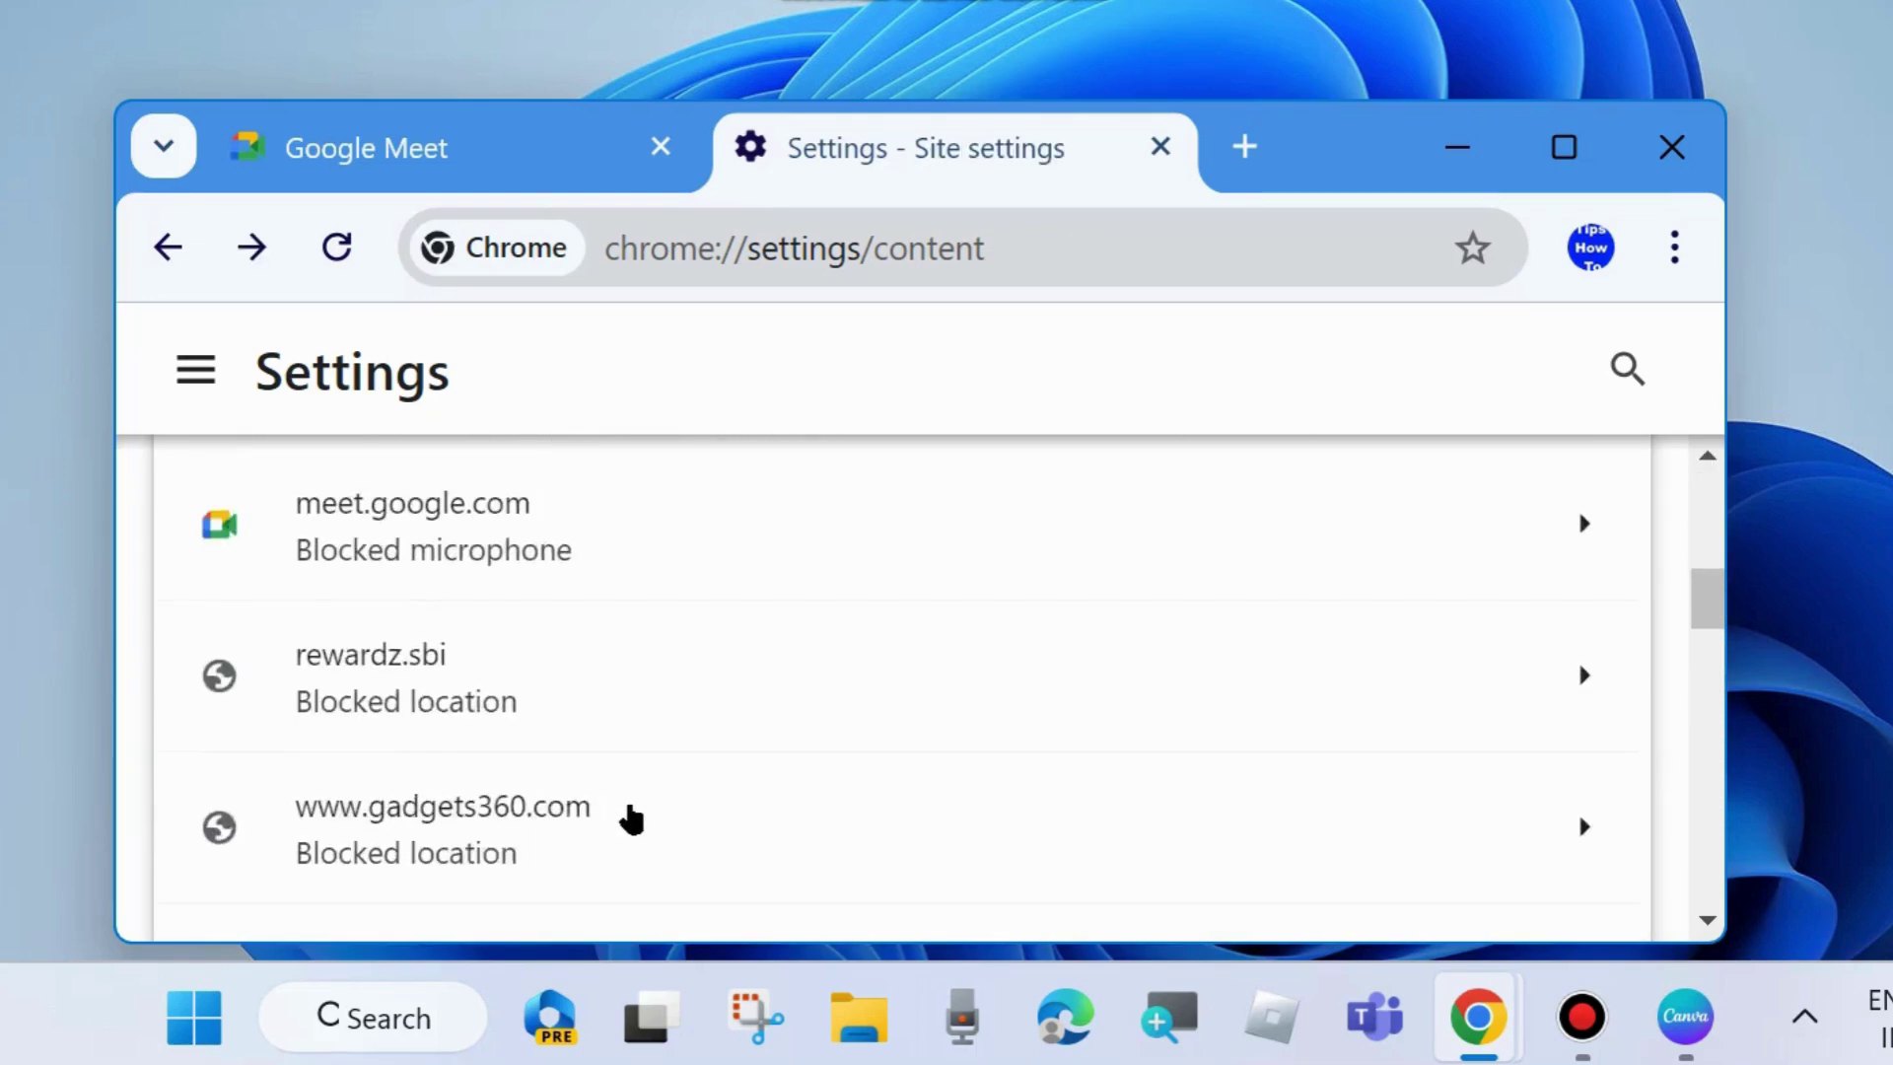
scroll(628, 818, up, 4)
scroll(628, 816, down, 2)
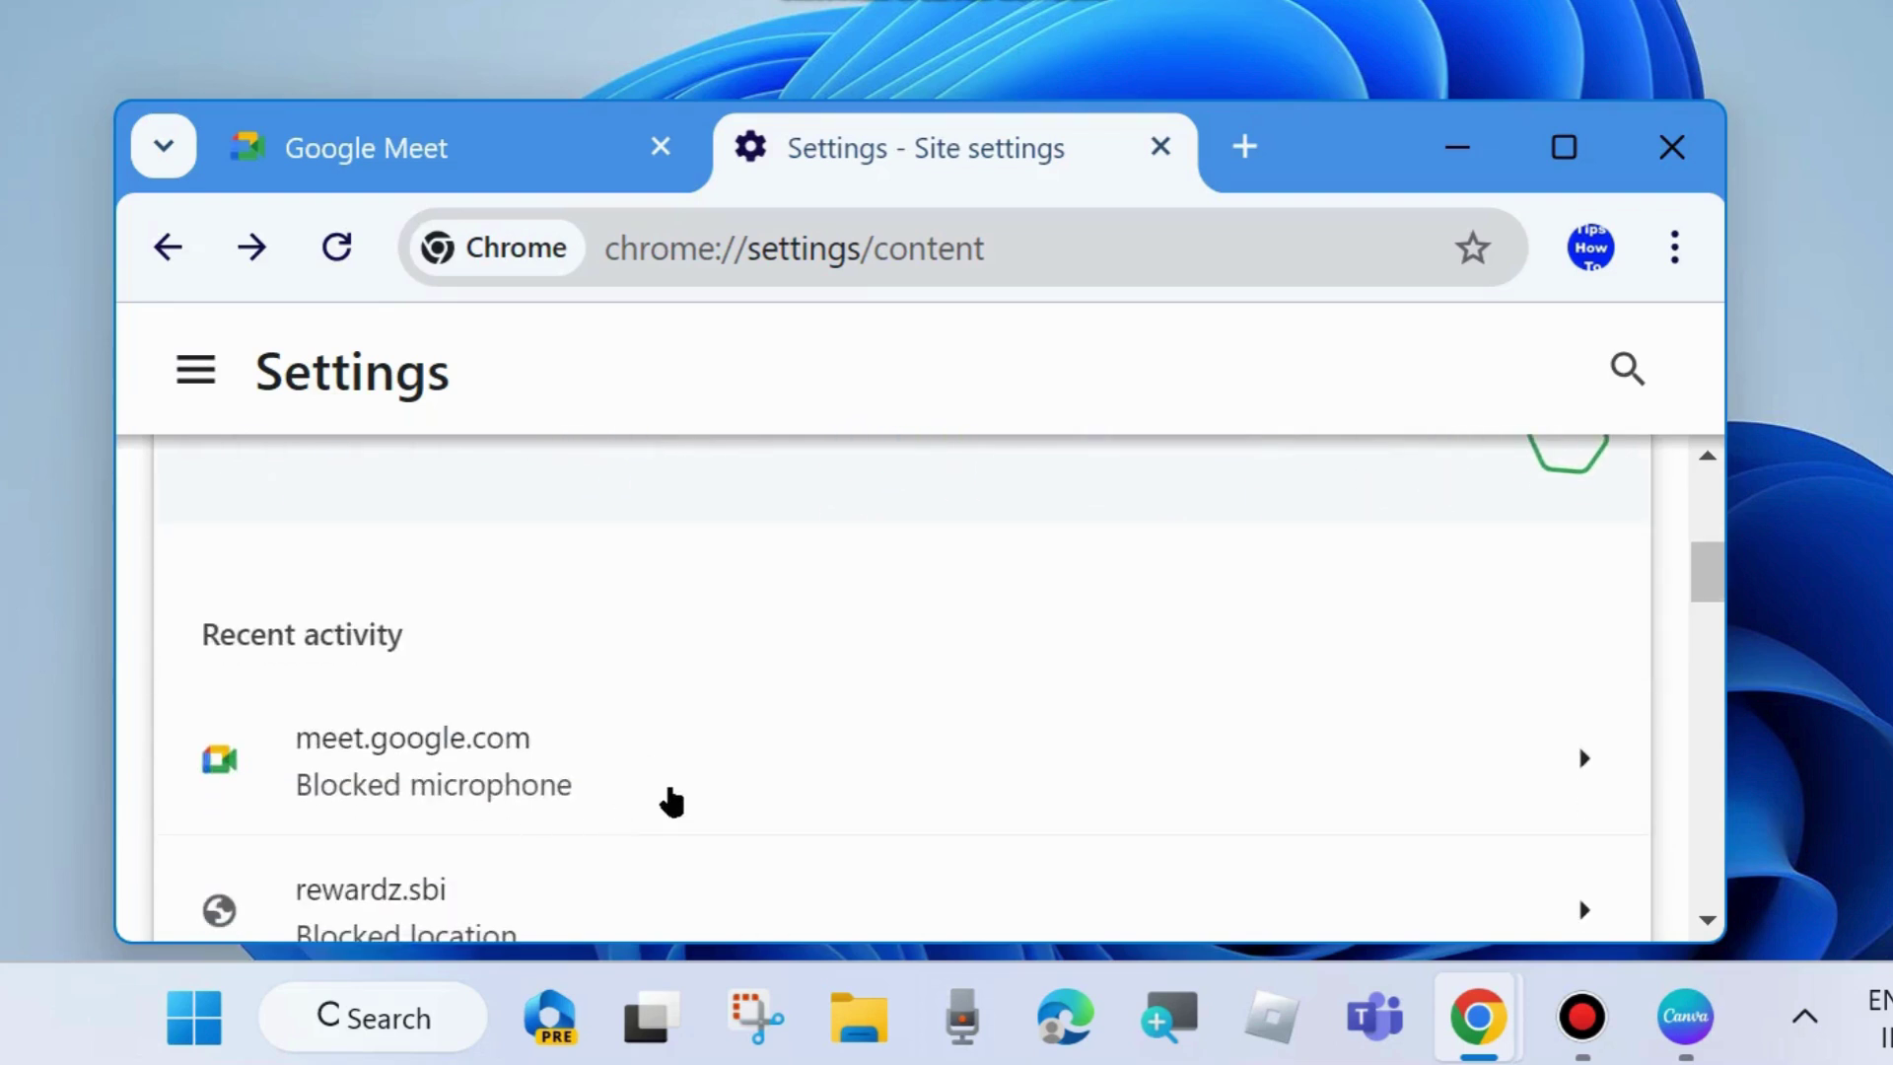
scroll(670, 803, down, 2)
scroll(621, 749, up, 4)
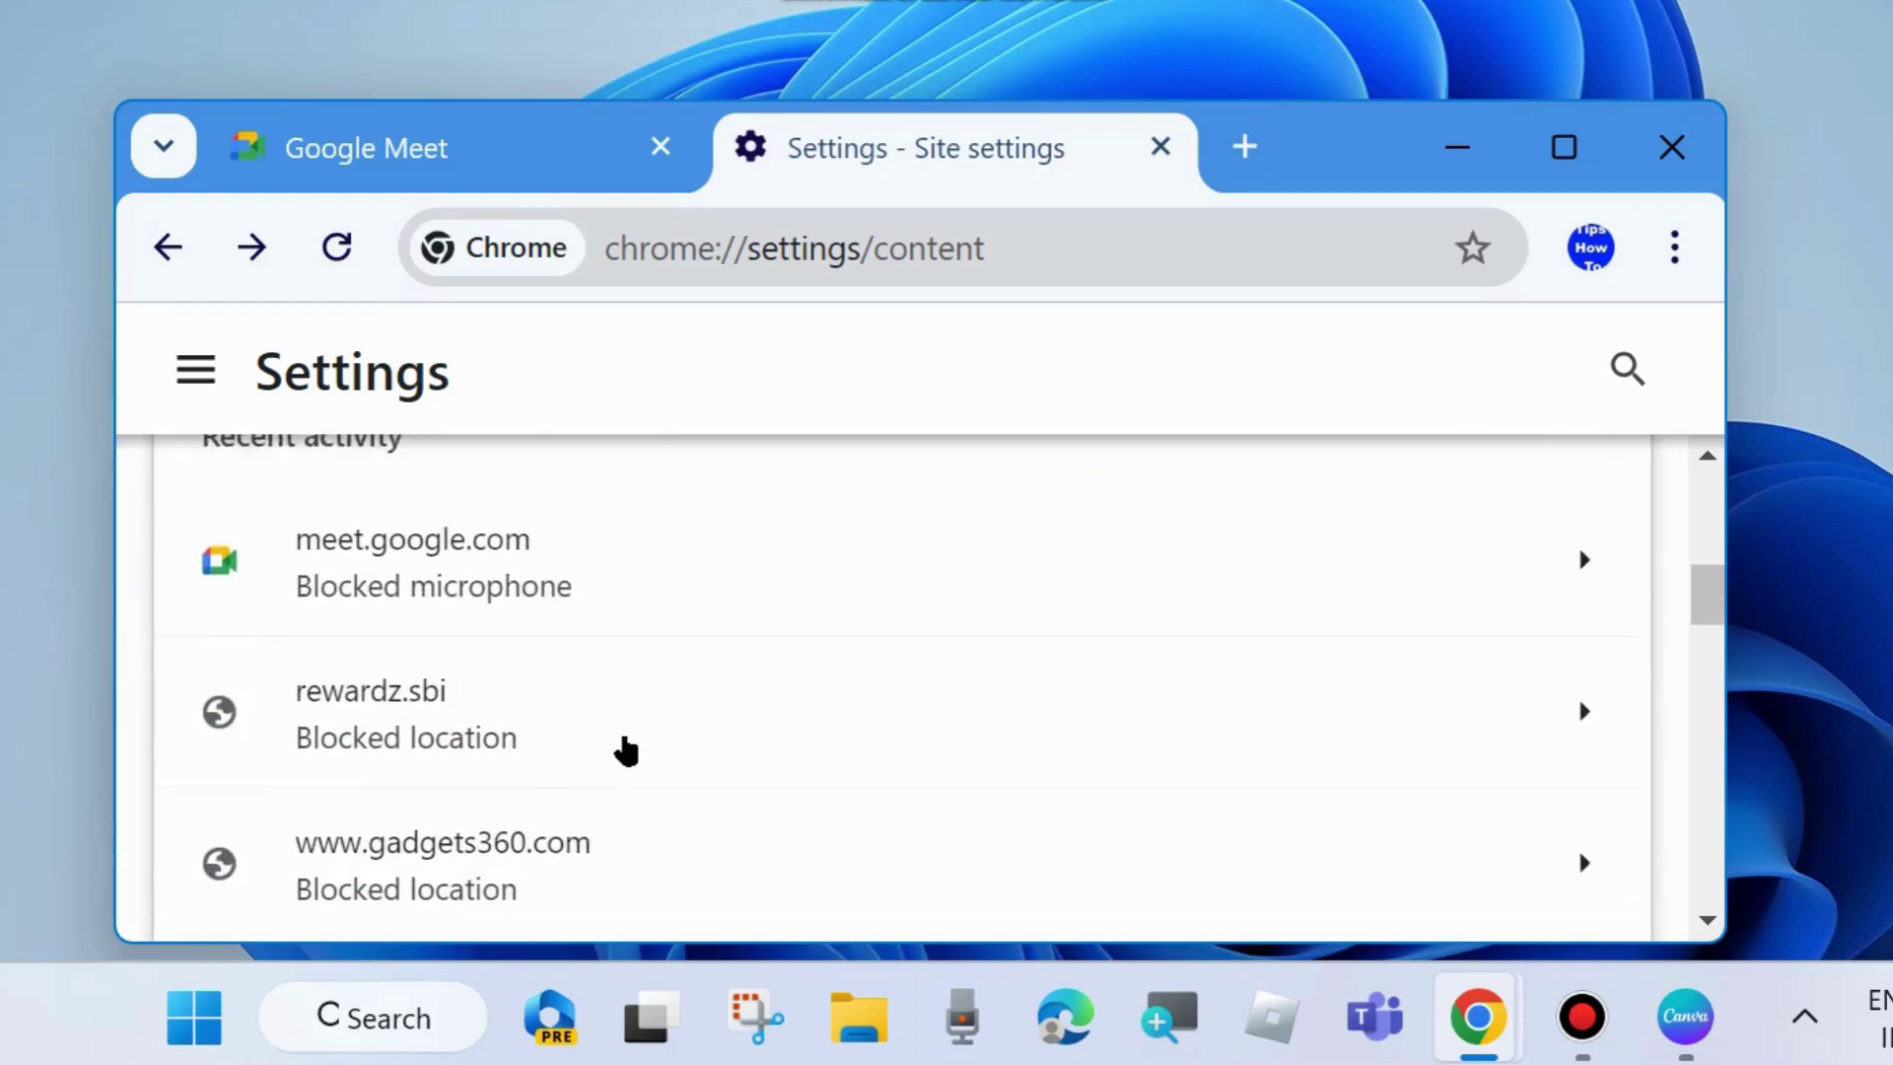
scroll(626, 751, up, 4)
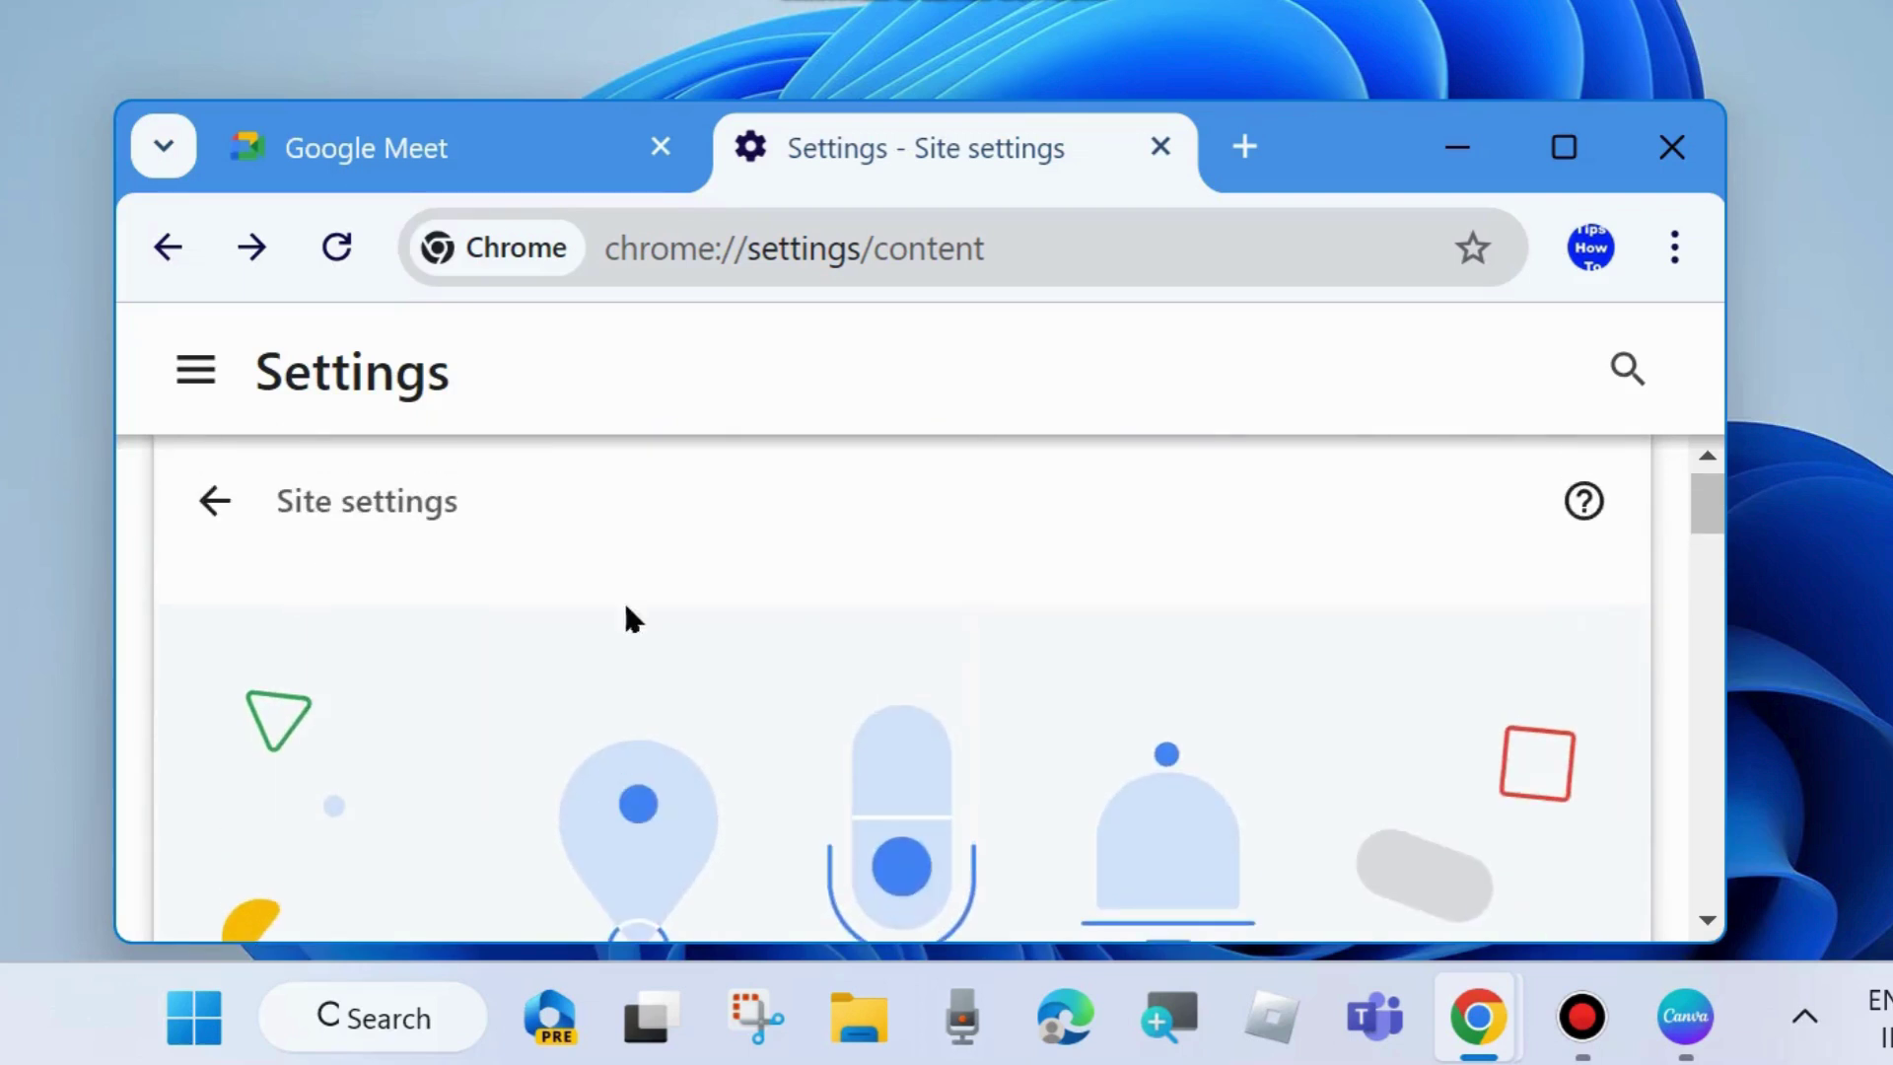
- Reload the Meet tab and allow meet.google.com to use the camera
click(491, 147)
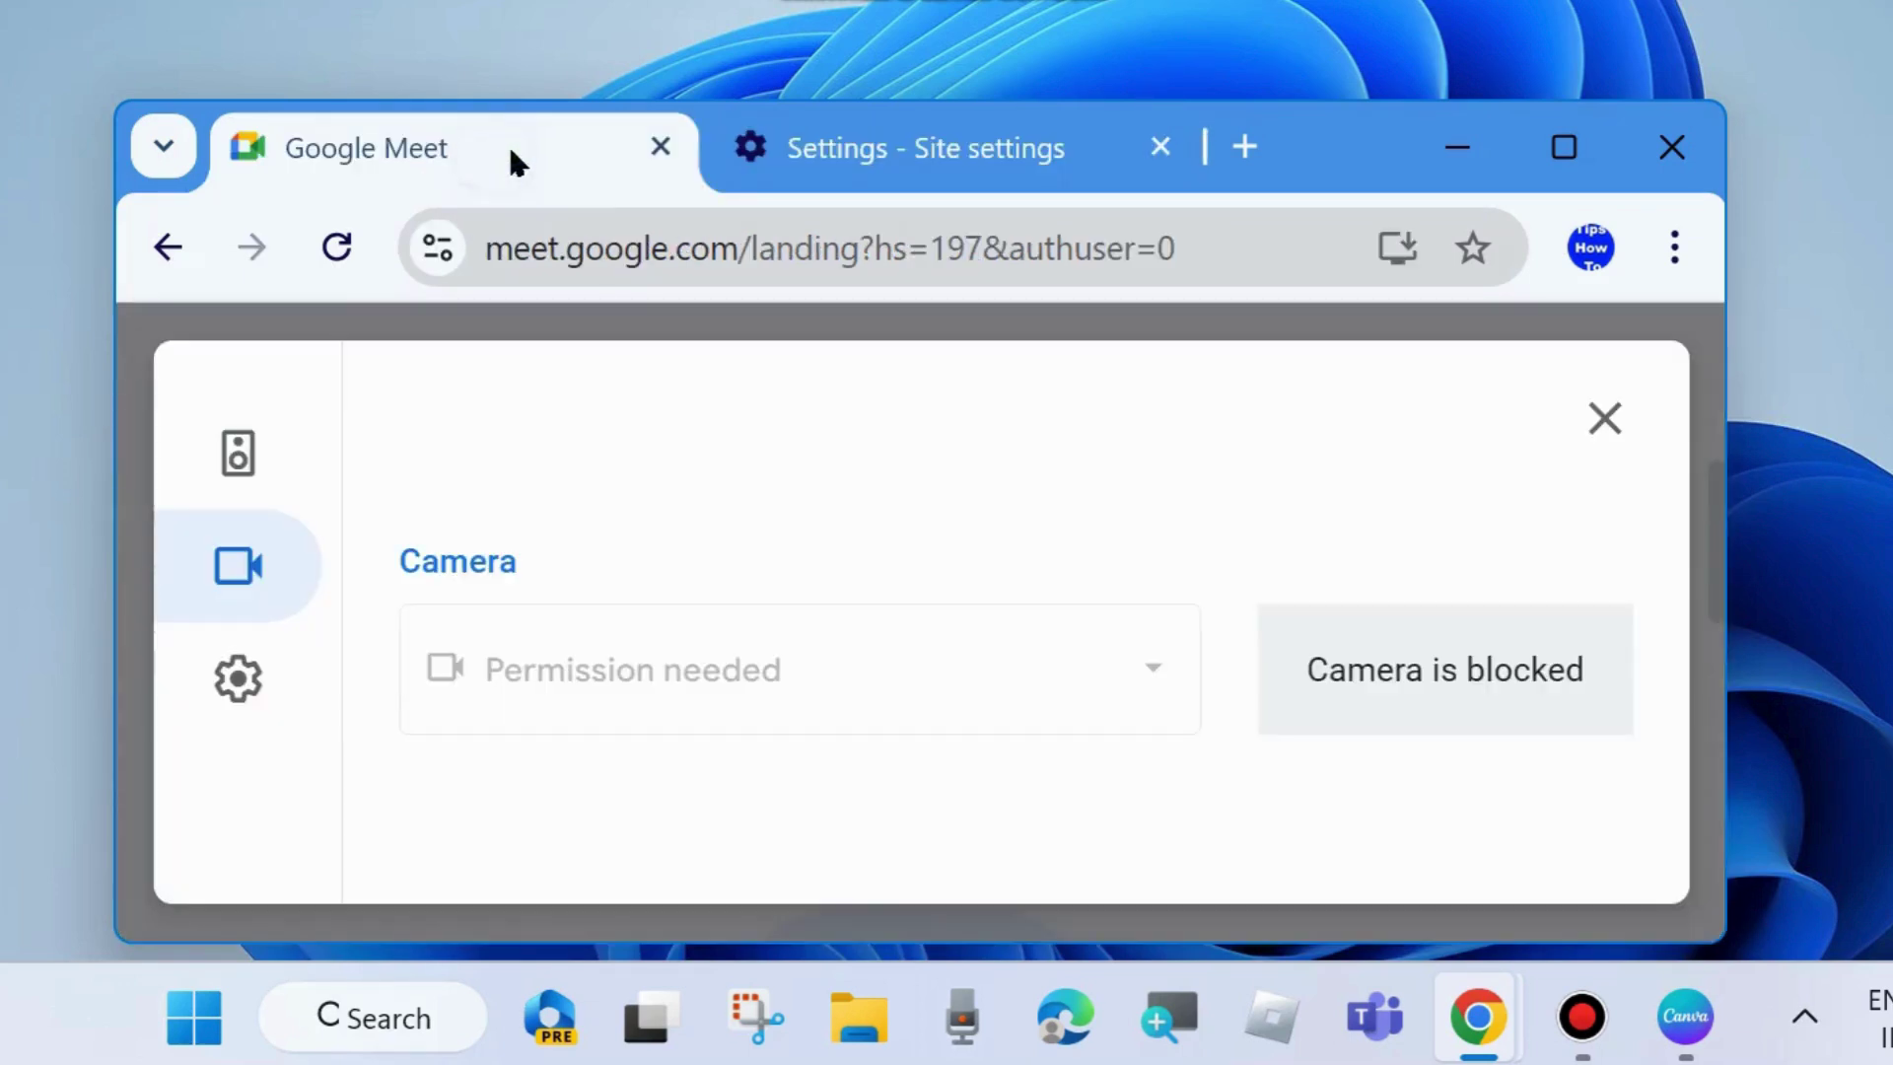
click(336, 247)
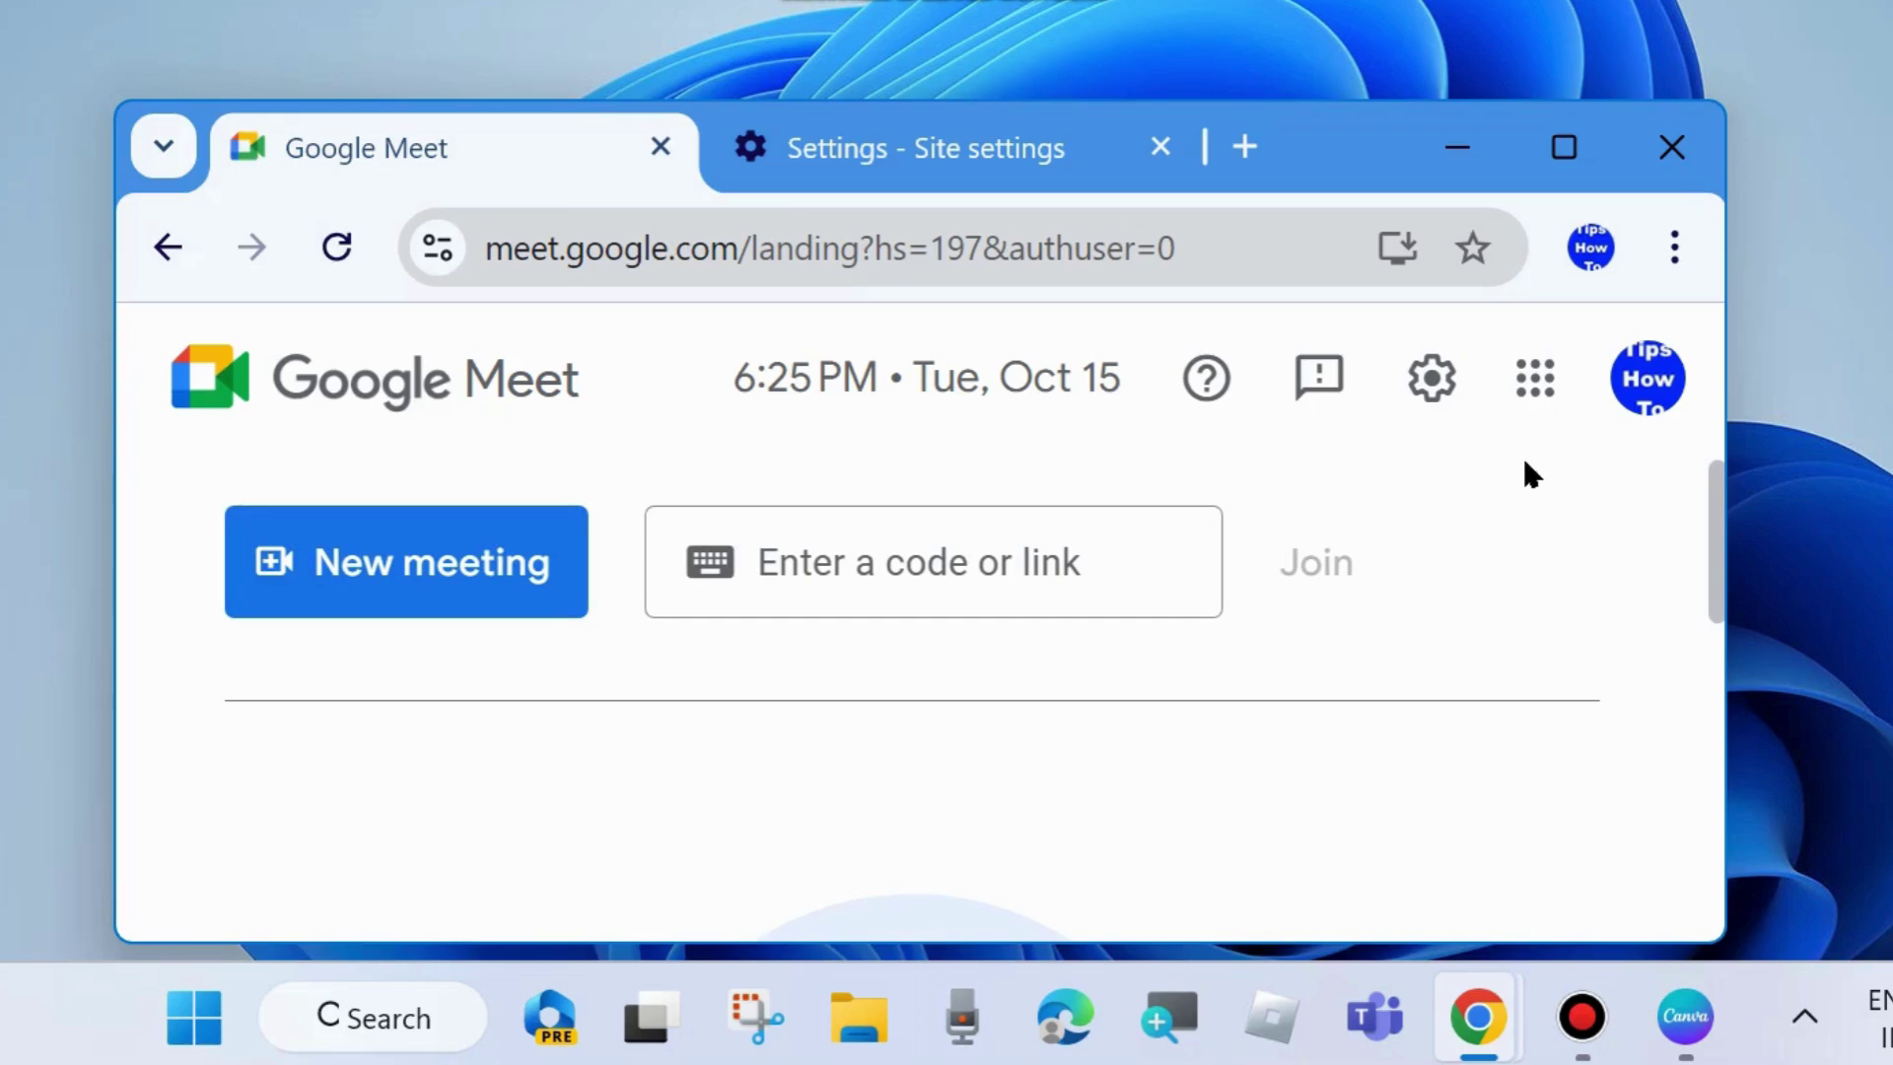
click(1434, 385)
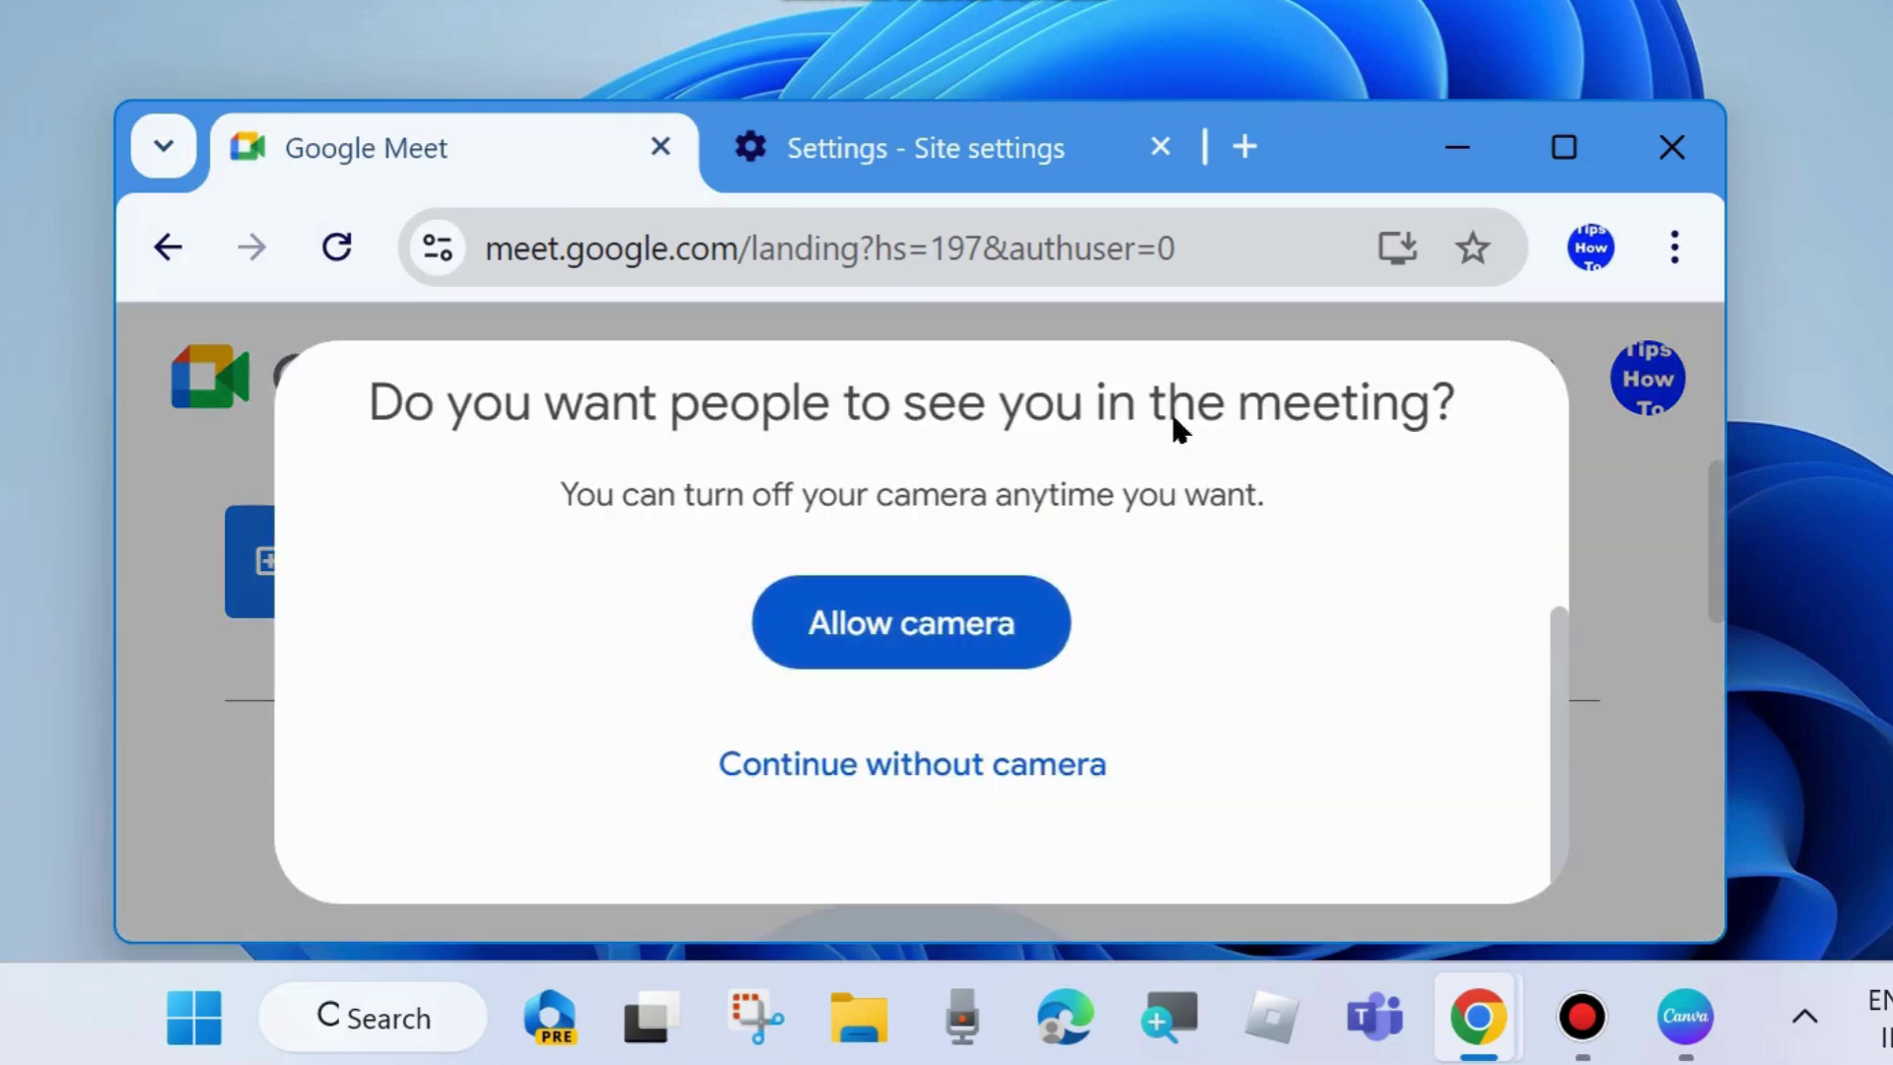
click(948, 633)
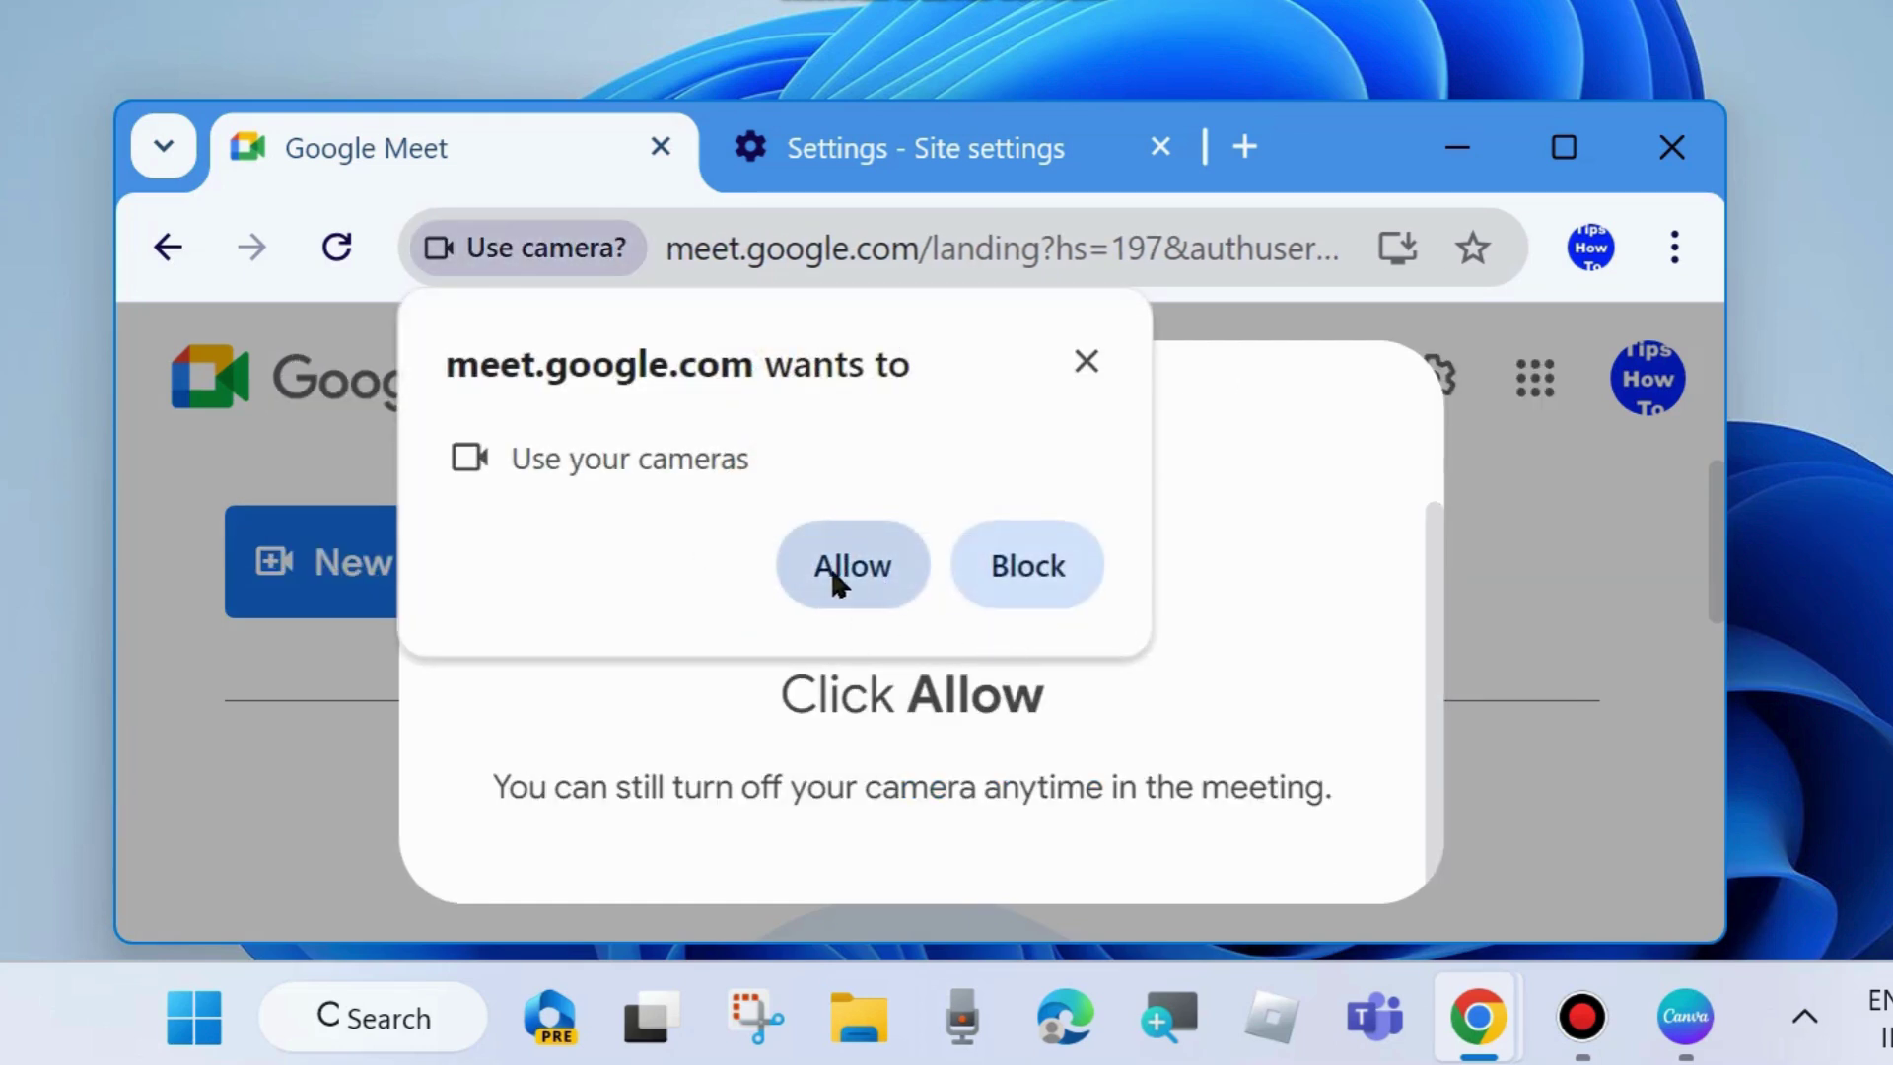
click(837, 572)
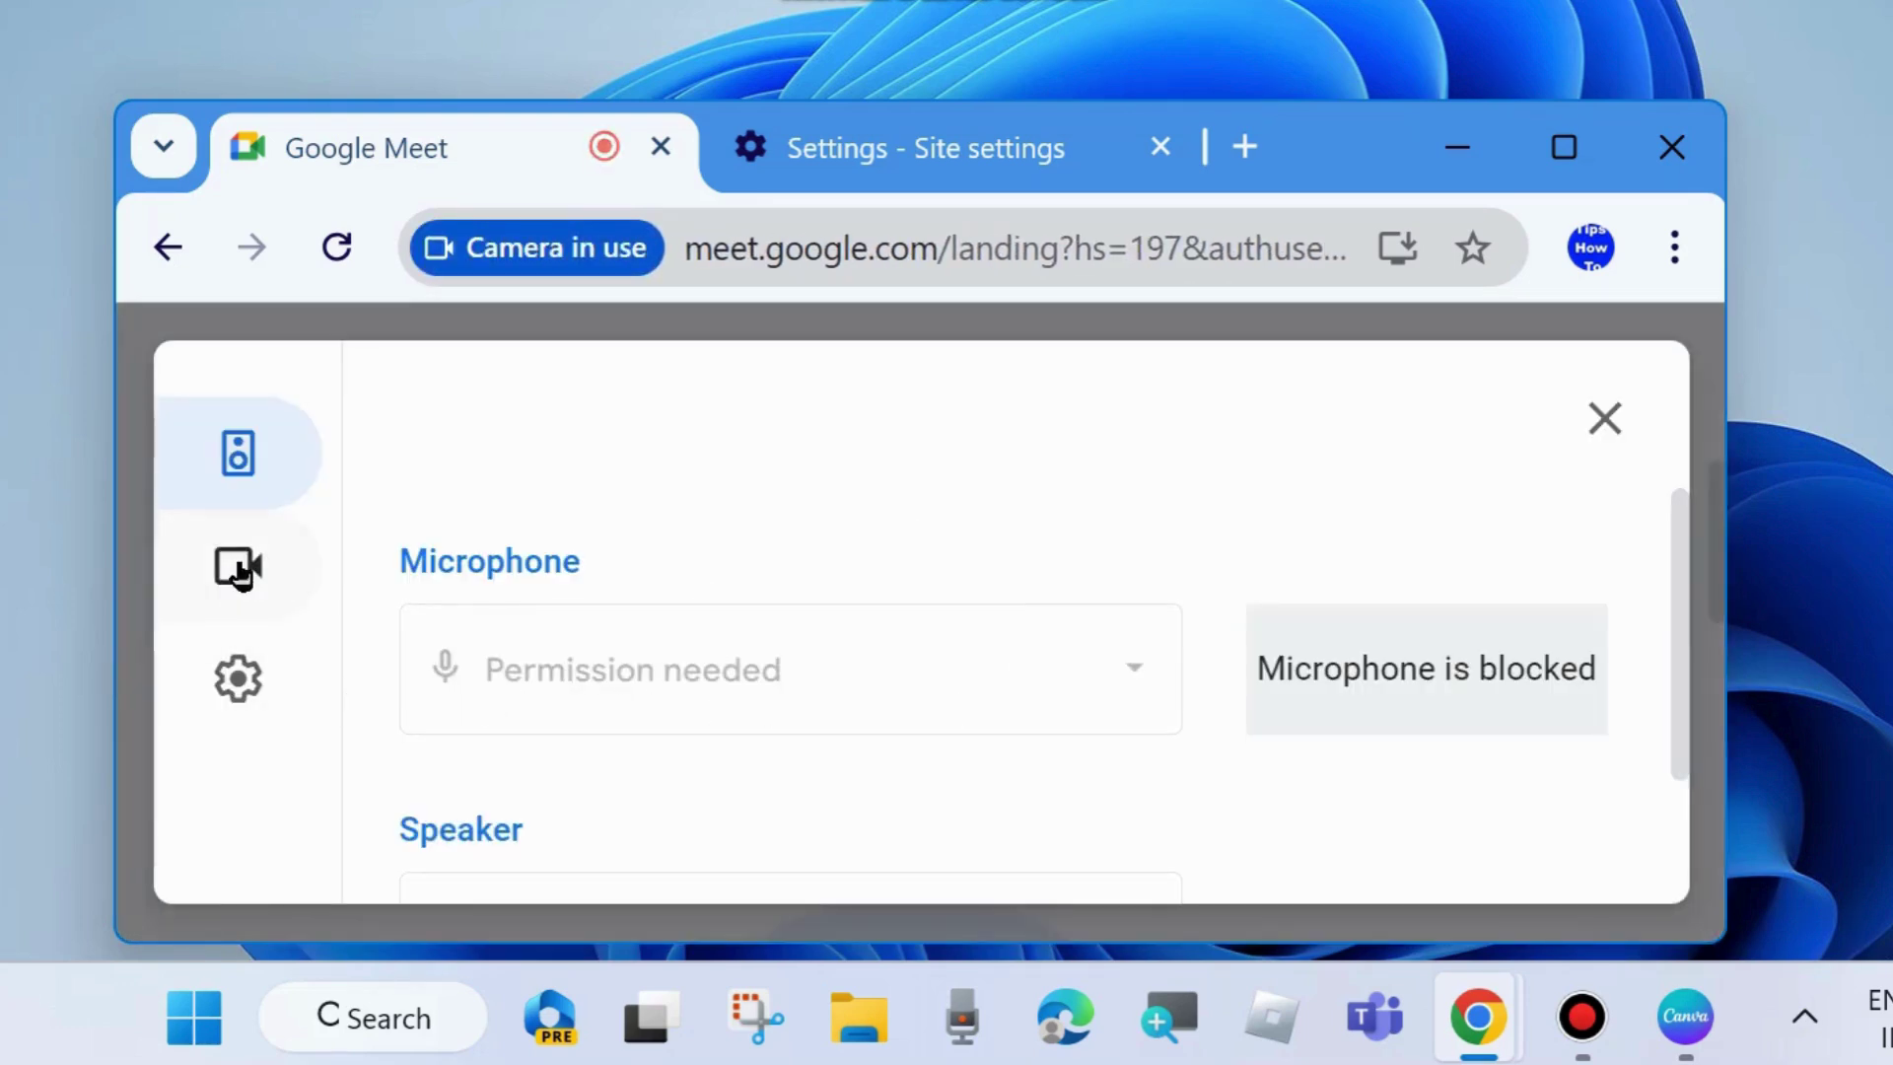
- Confirm the HP Wide Vision HD Camera preview in Video settings, then close Chrome
click(238, 565)
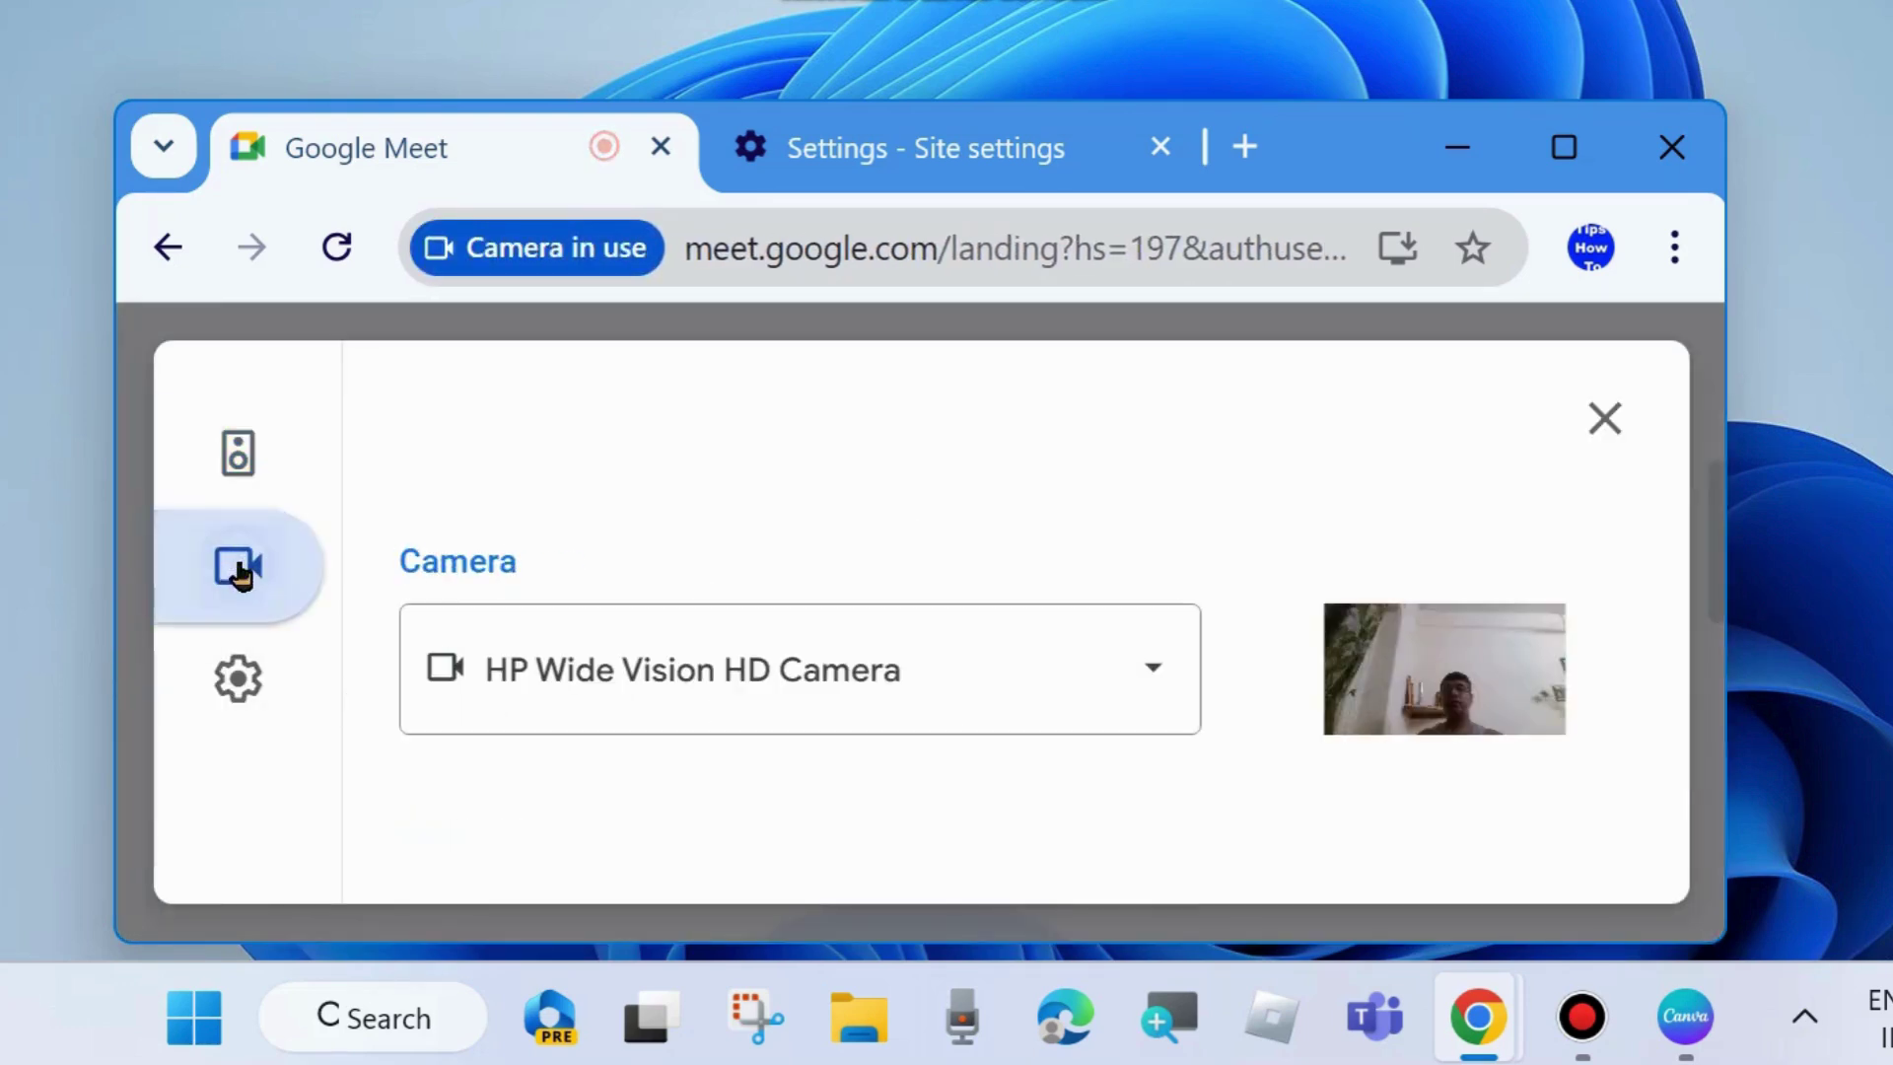
click(238, 453)
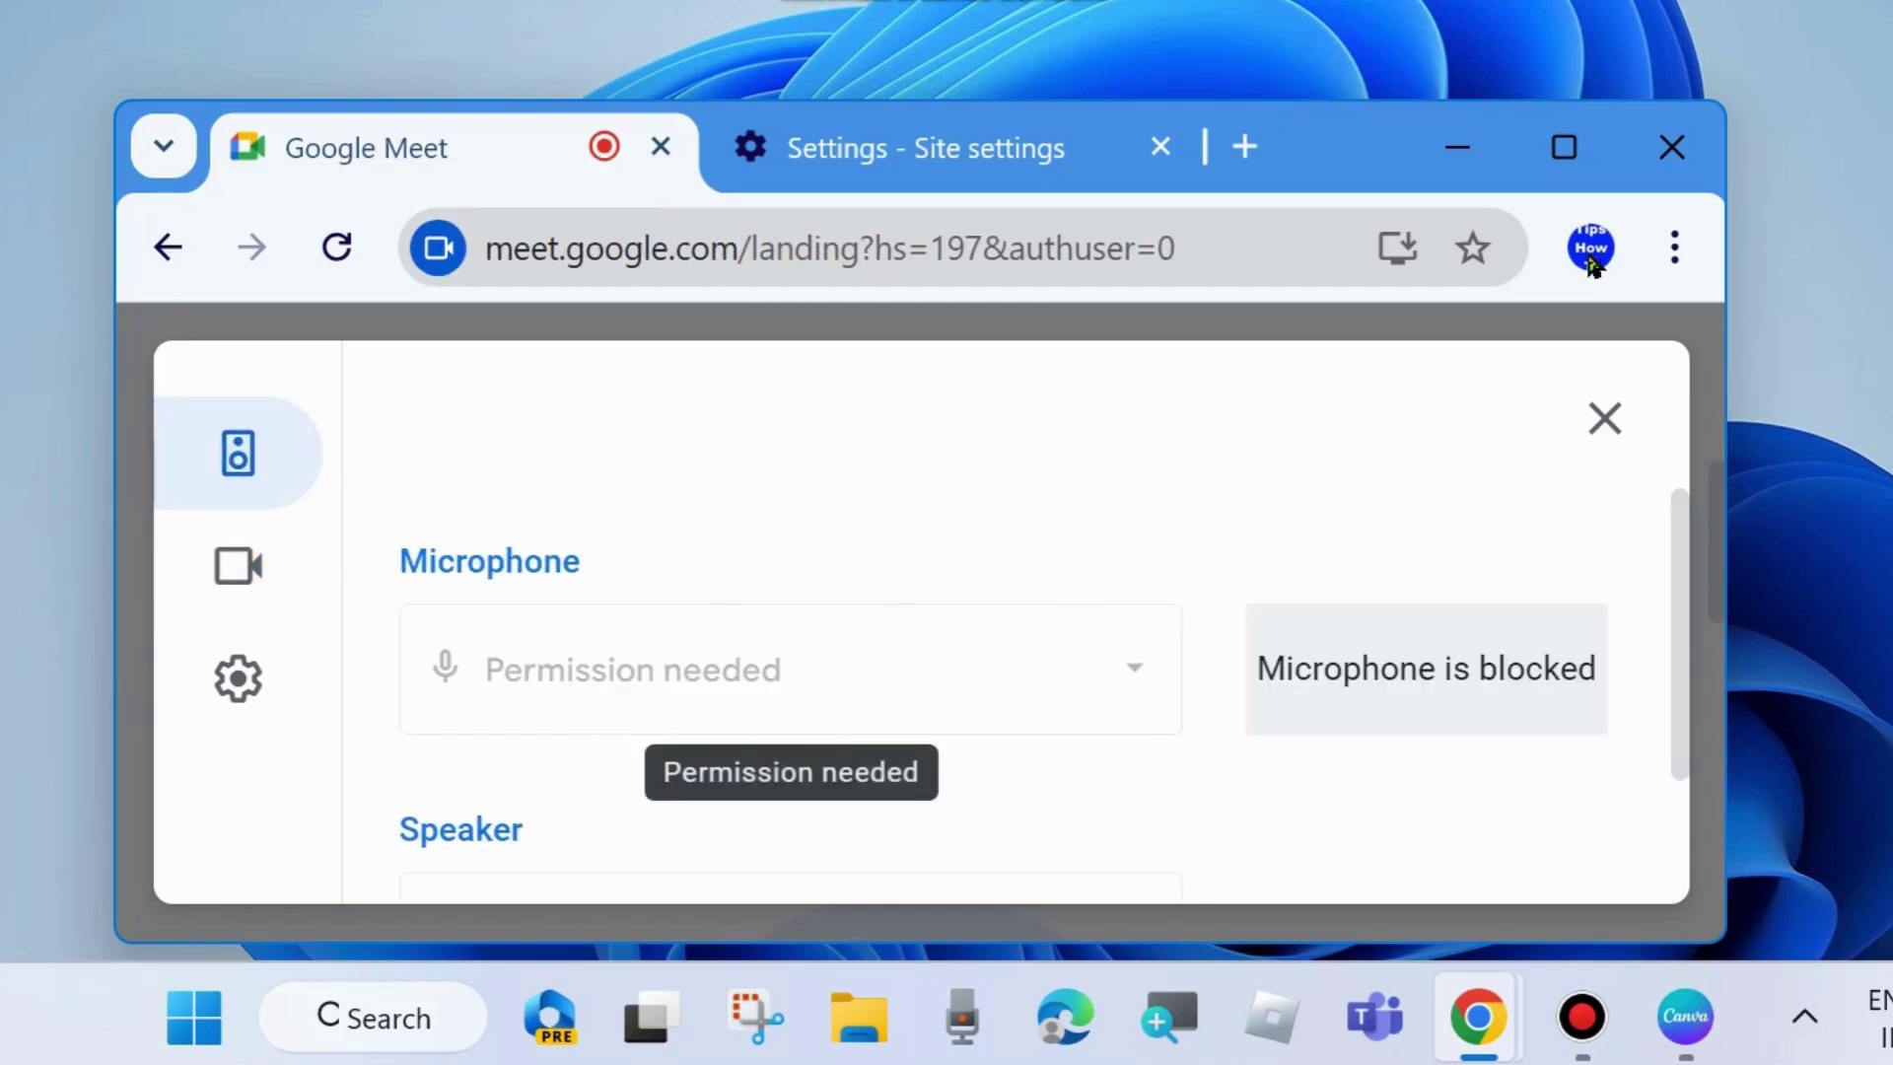
click(1668, 151)
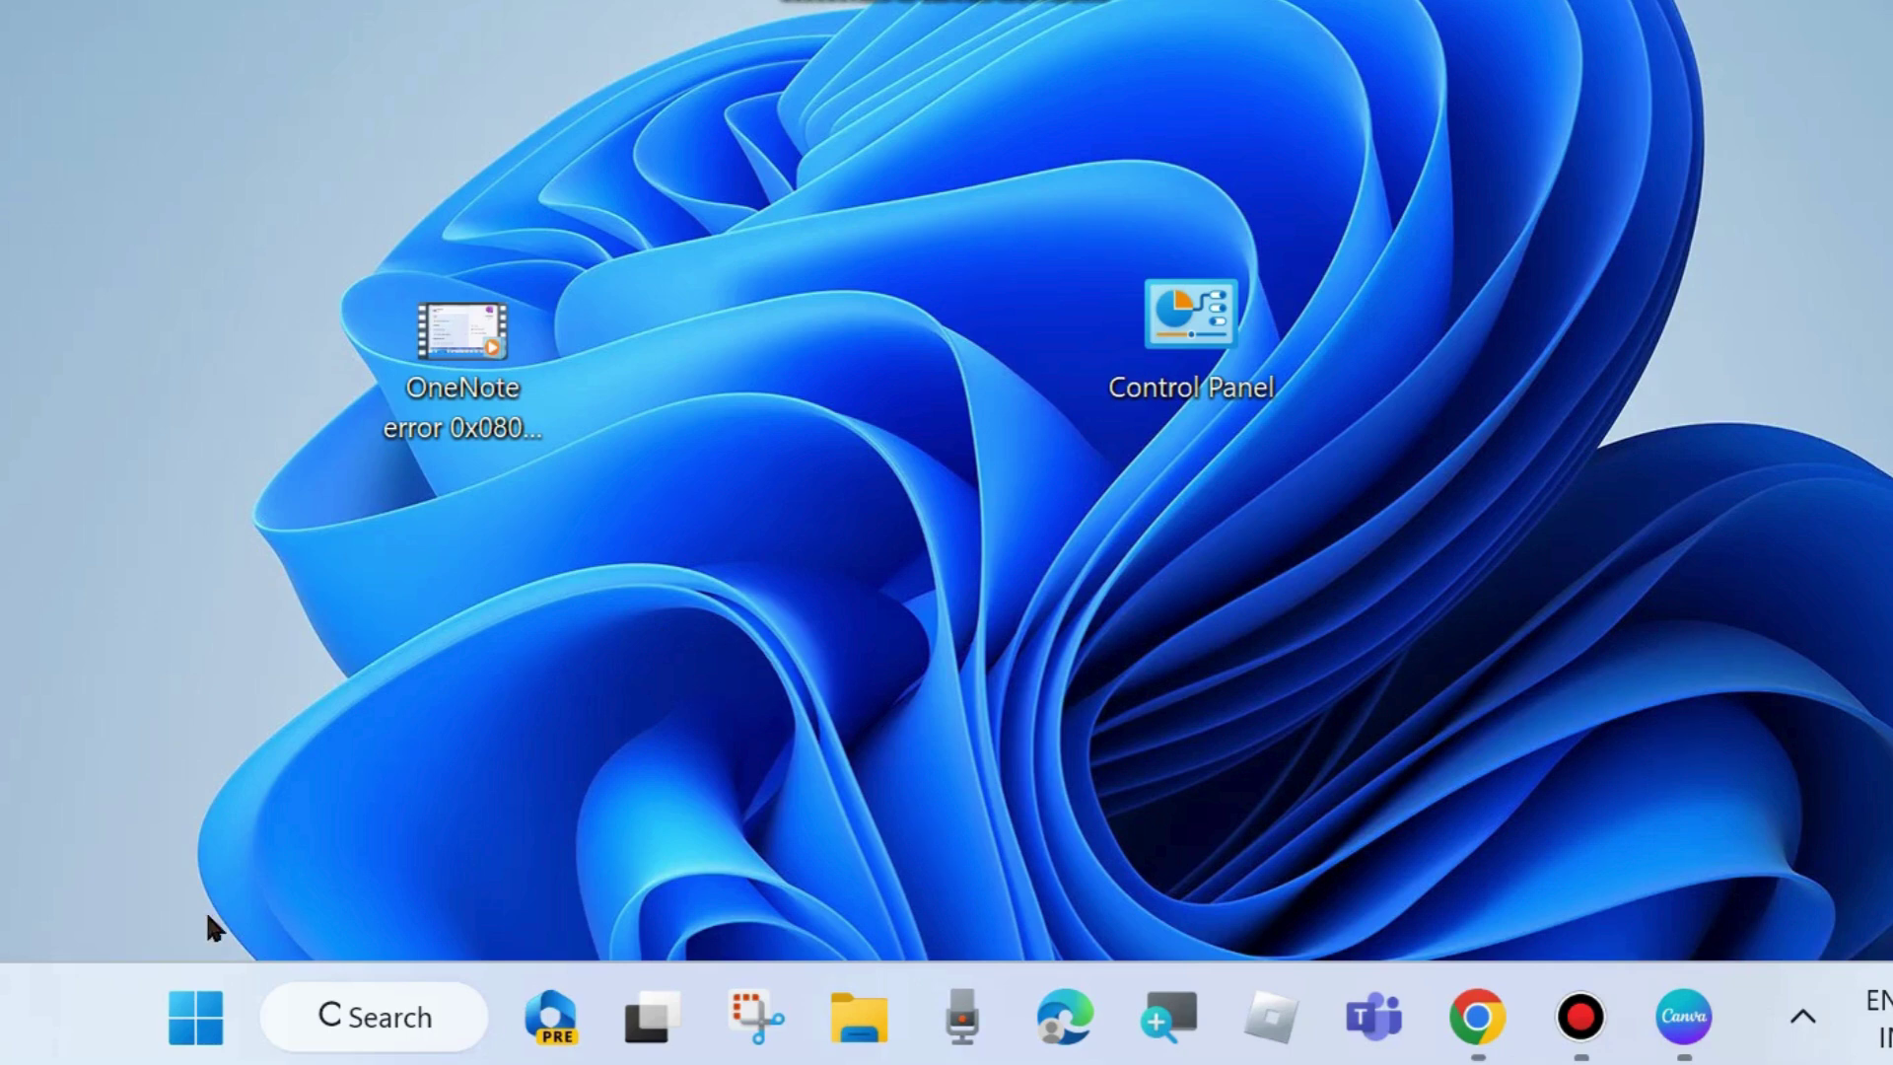
right_click(197, 1016)
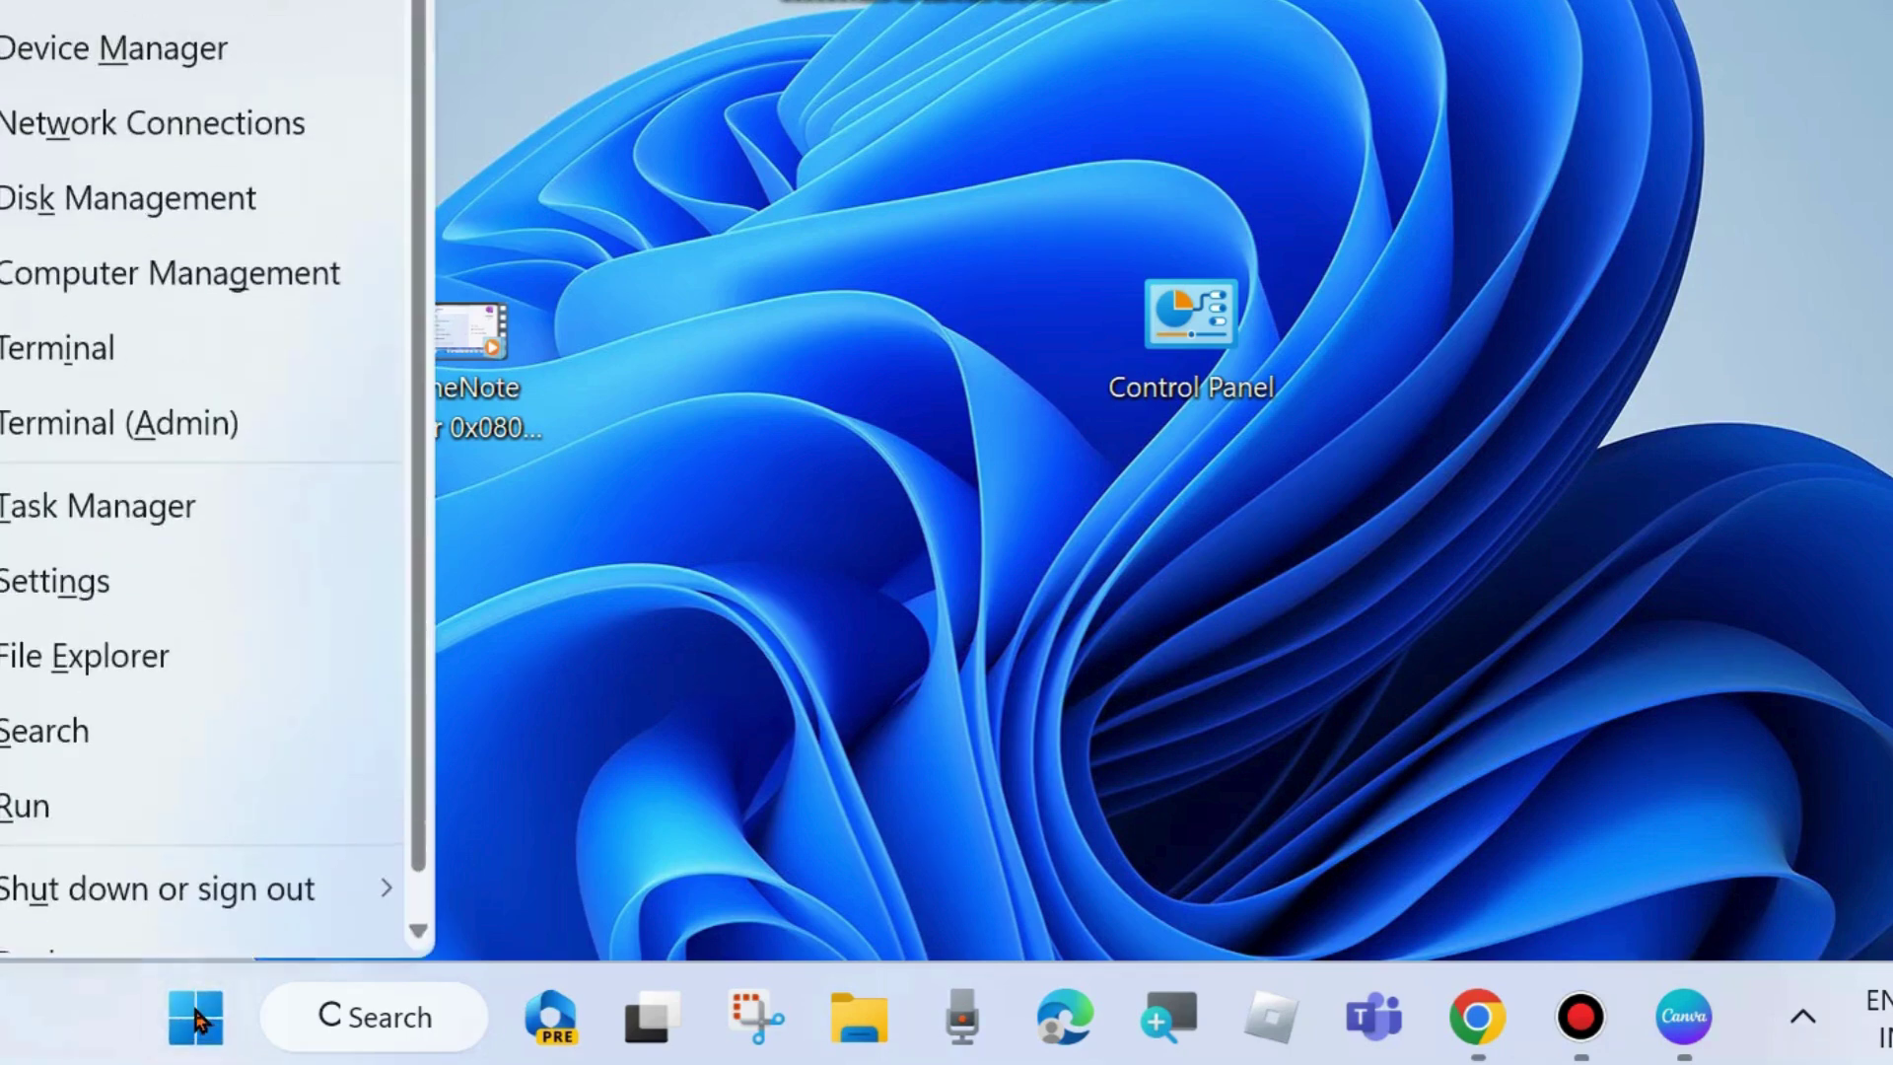
click(103, 49)
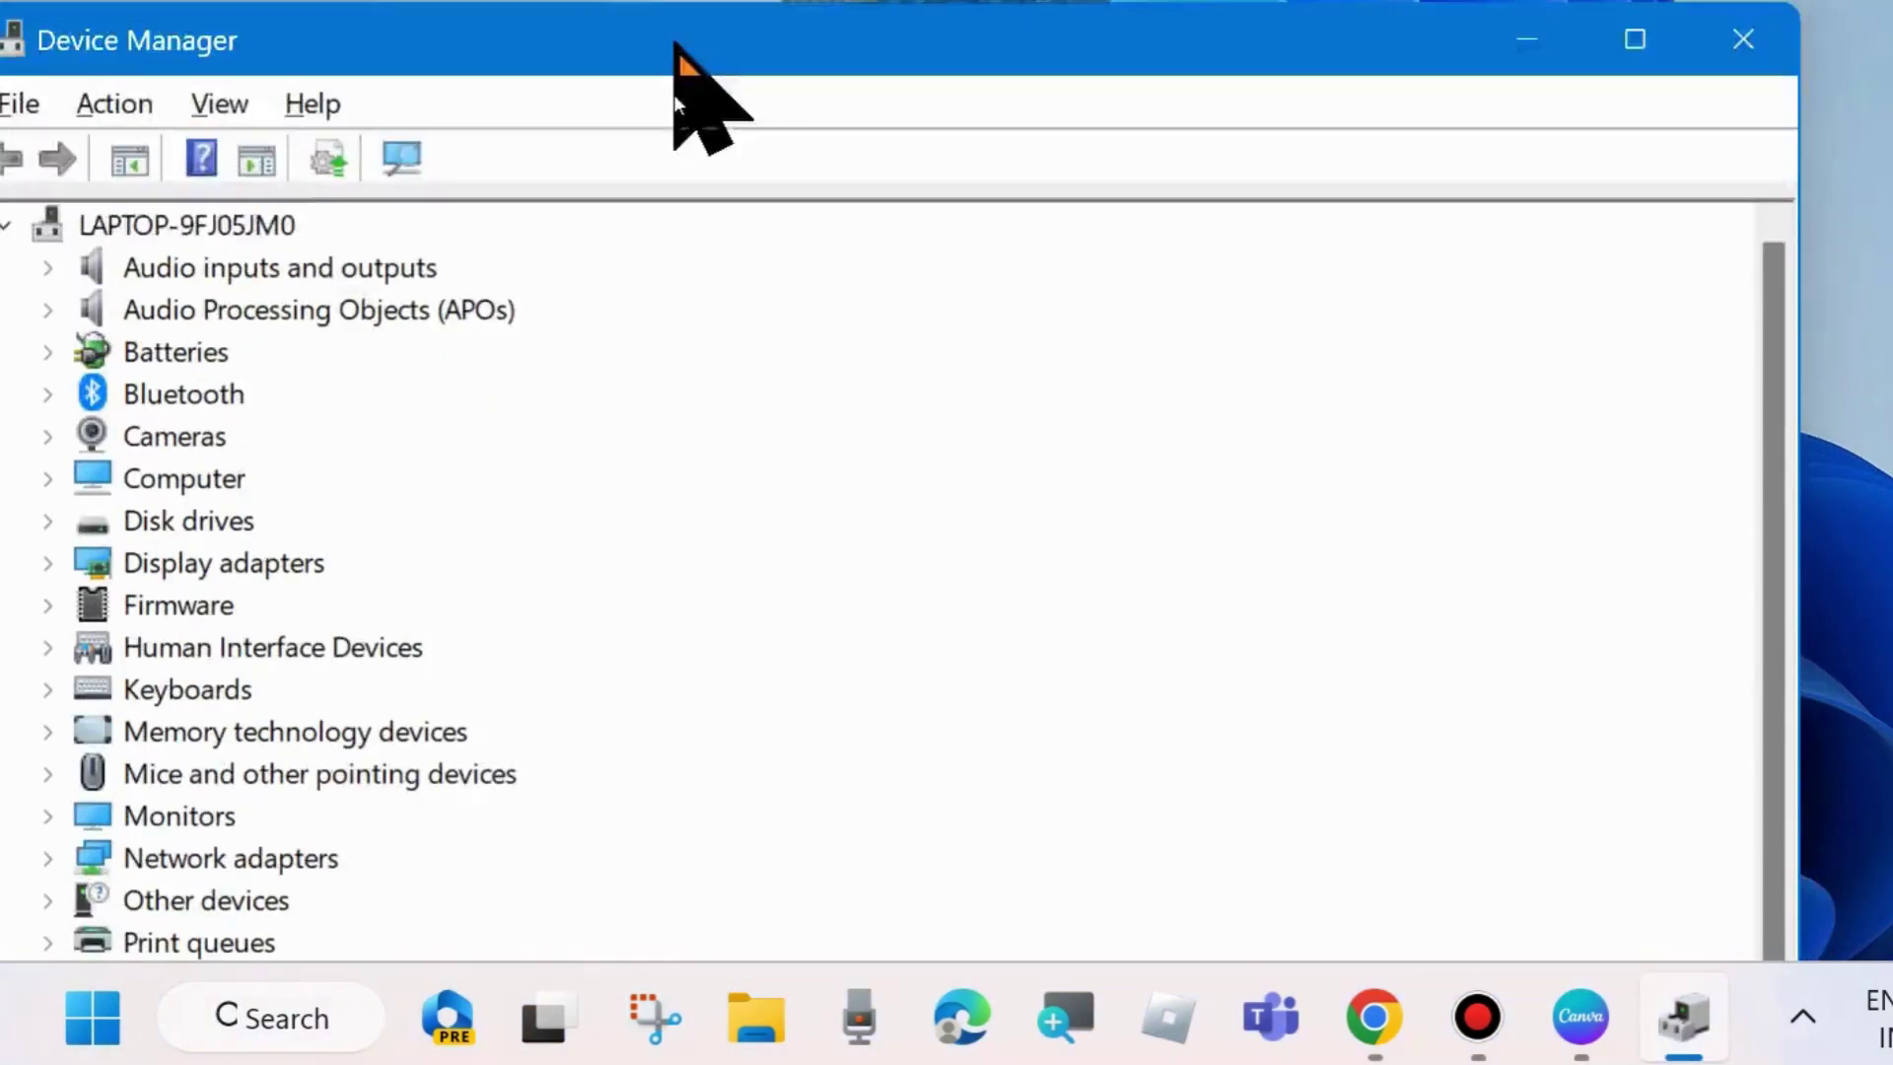
drag(676, 46, 714, 88)
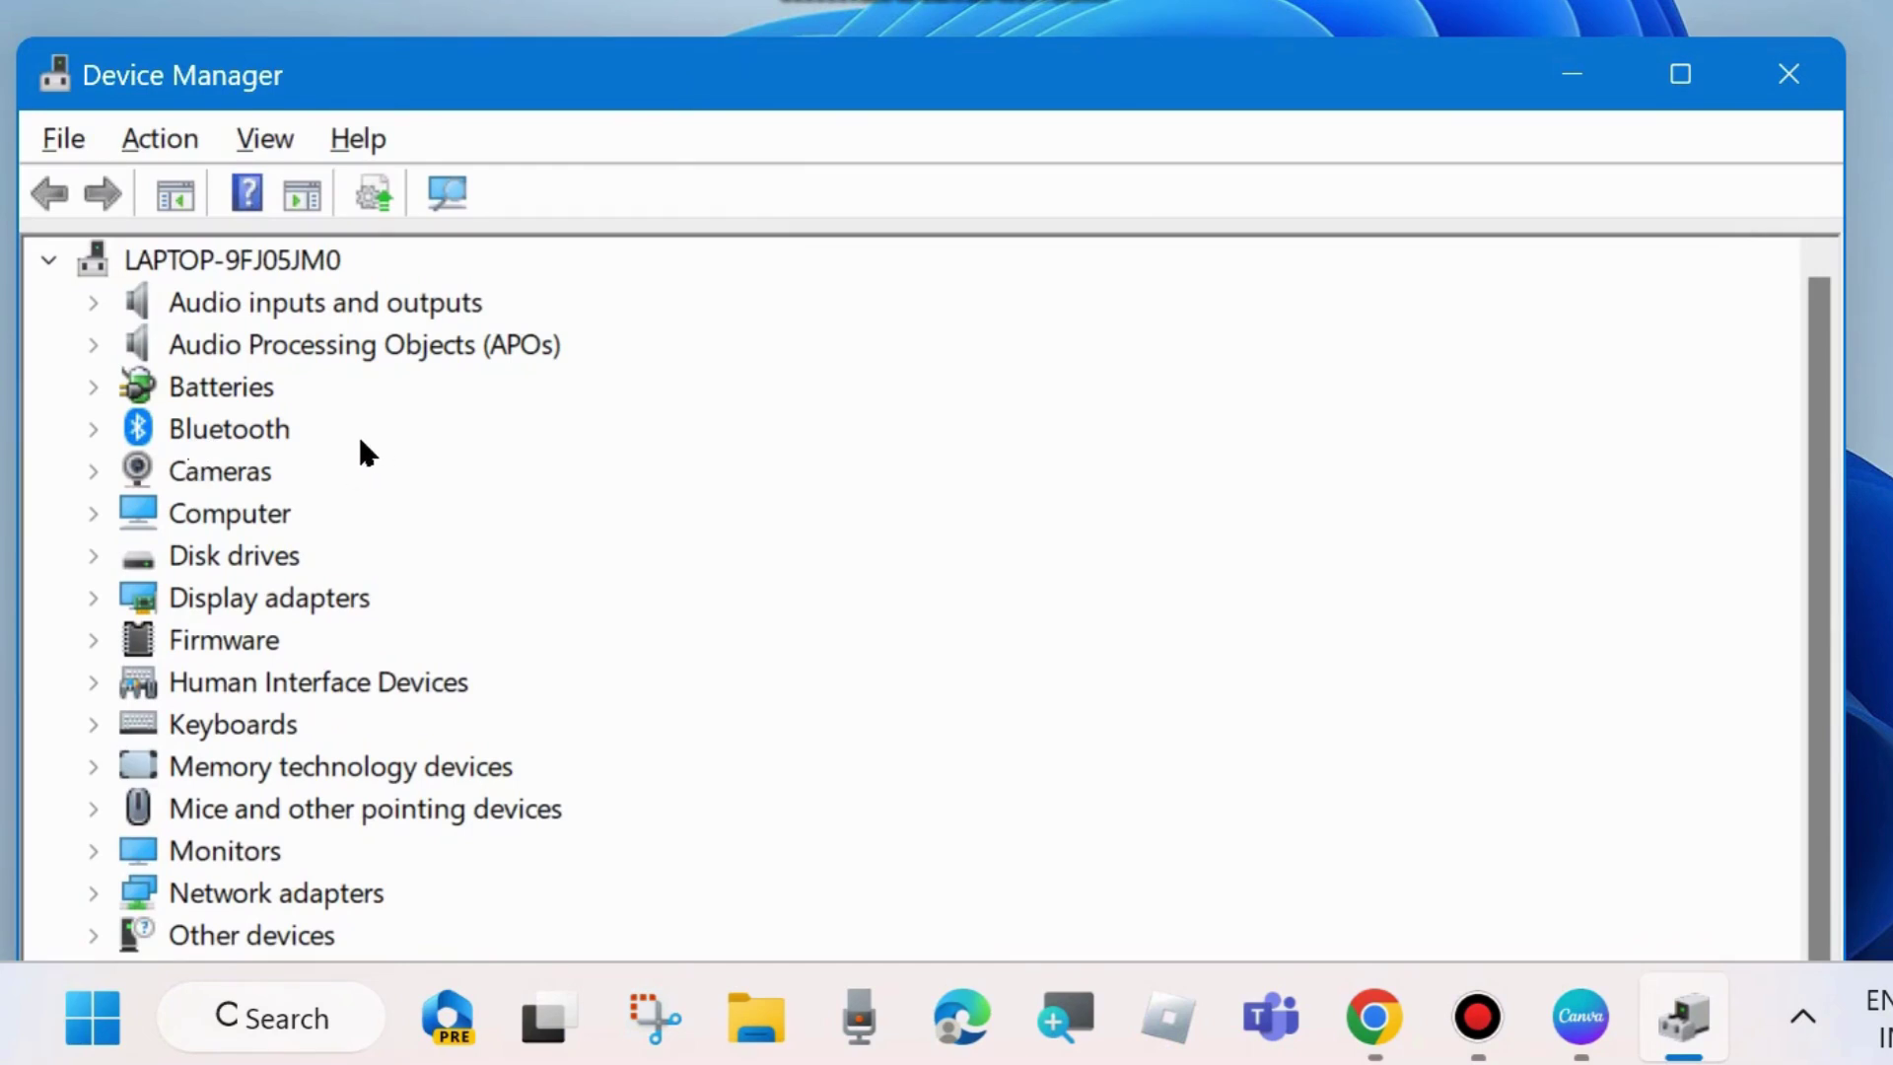
click(93, 472)
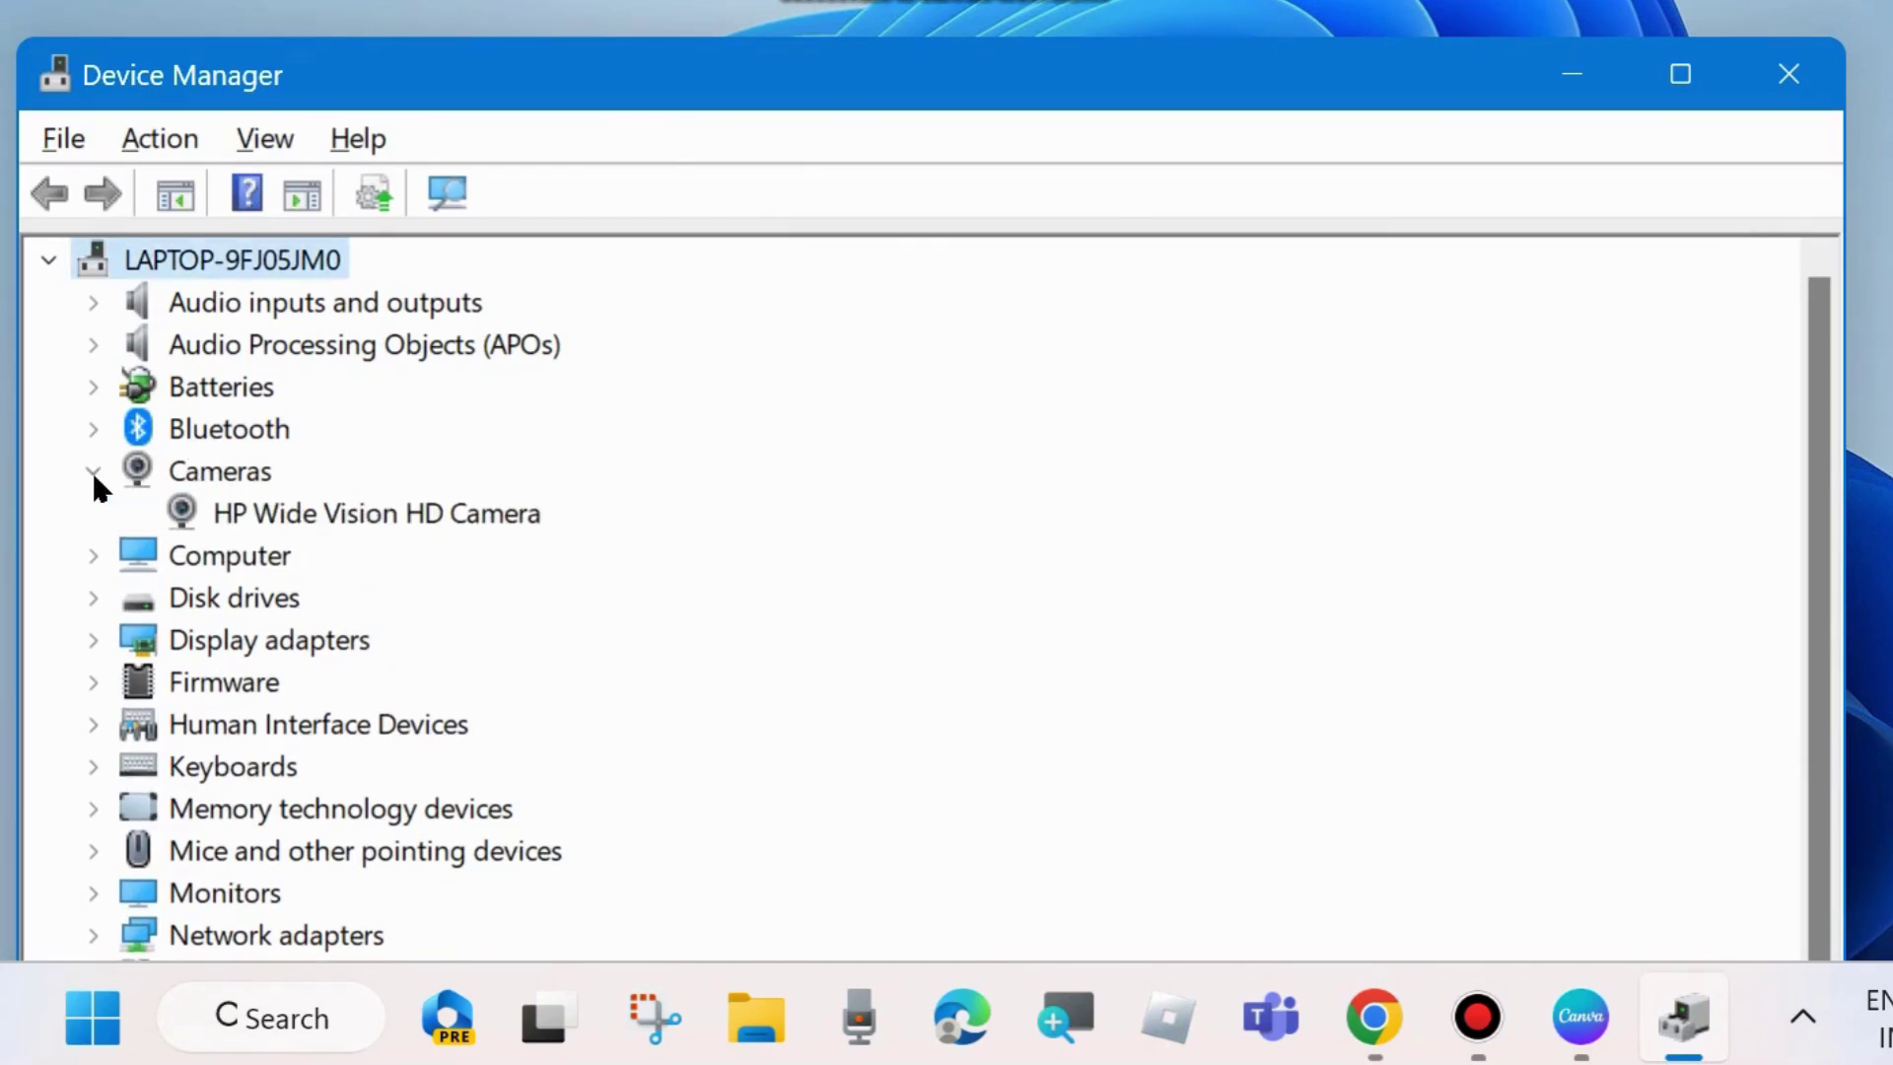
right_click(317, 516)
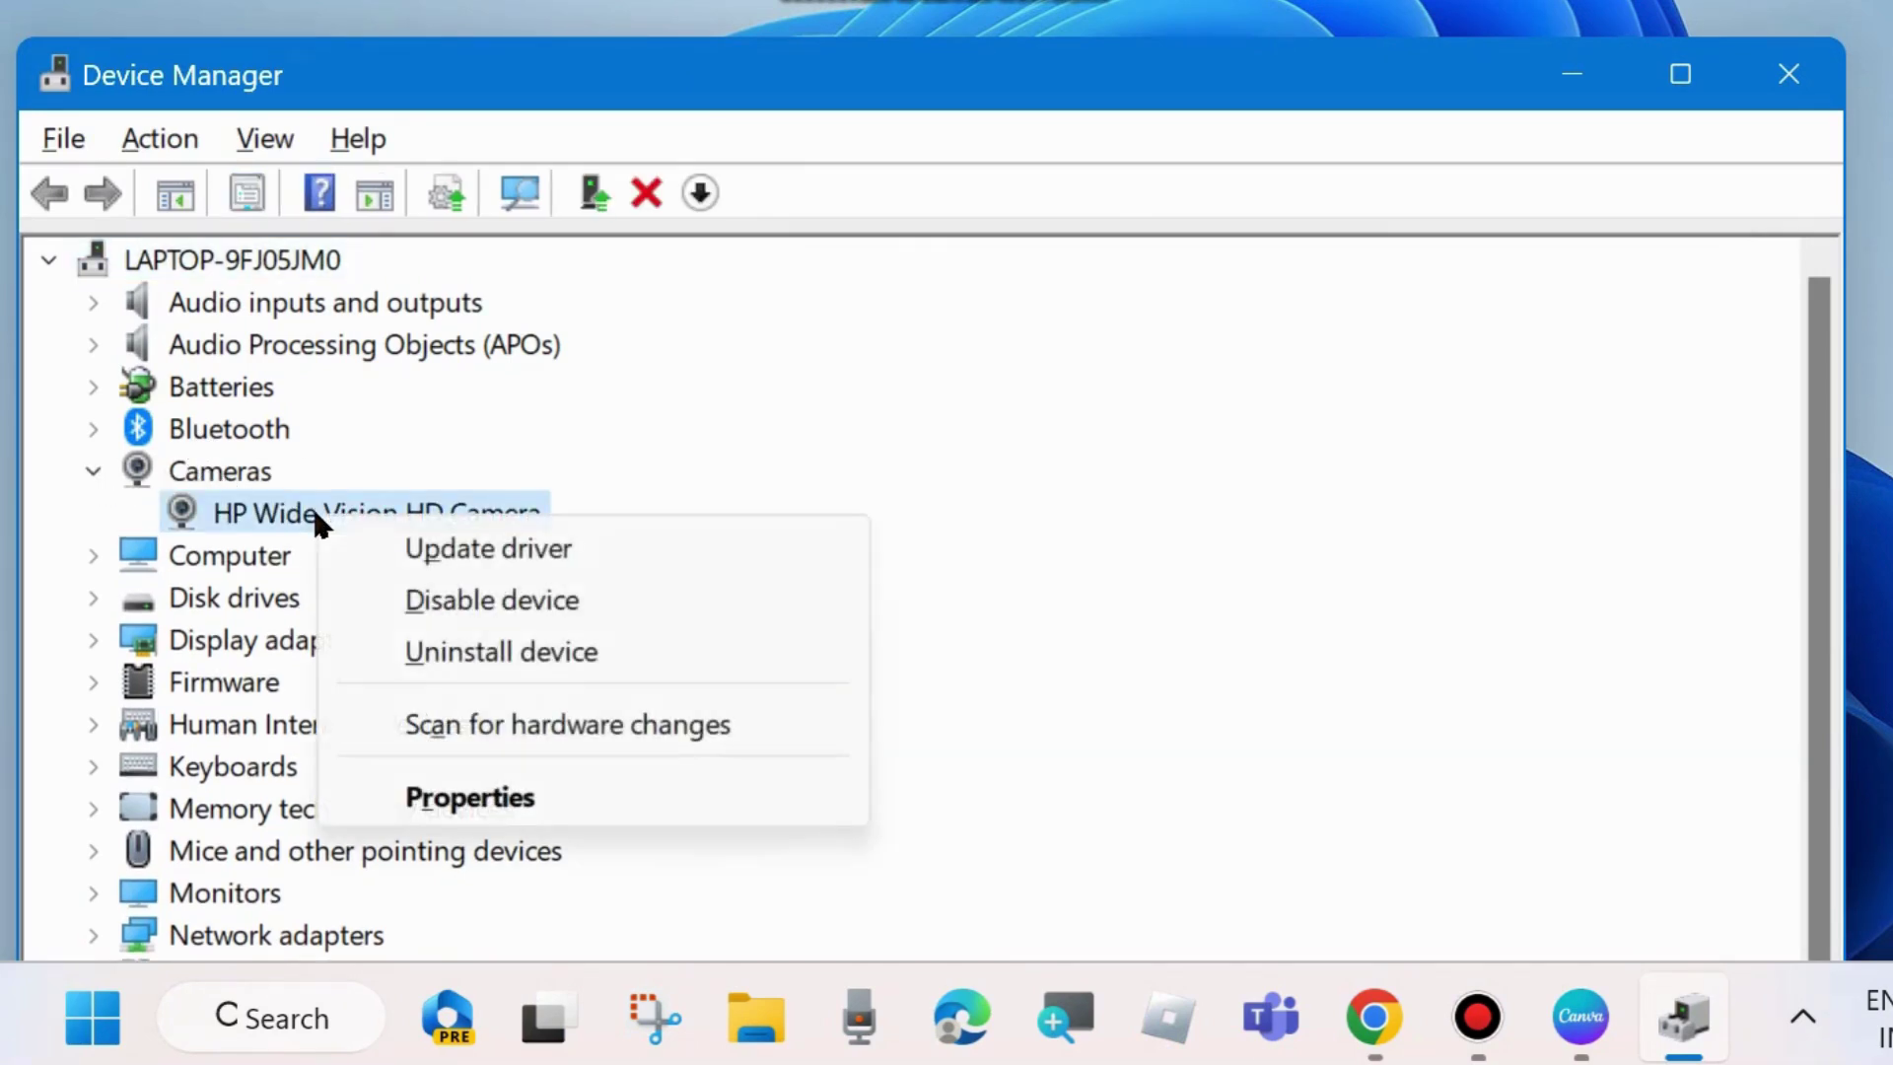
click(483, 550)
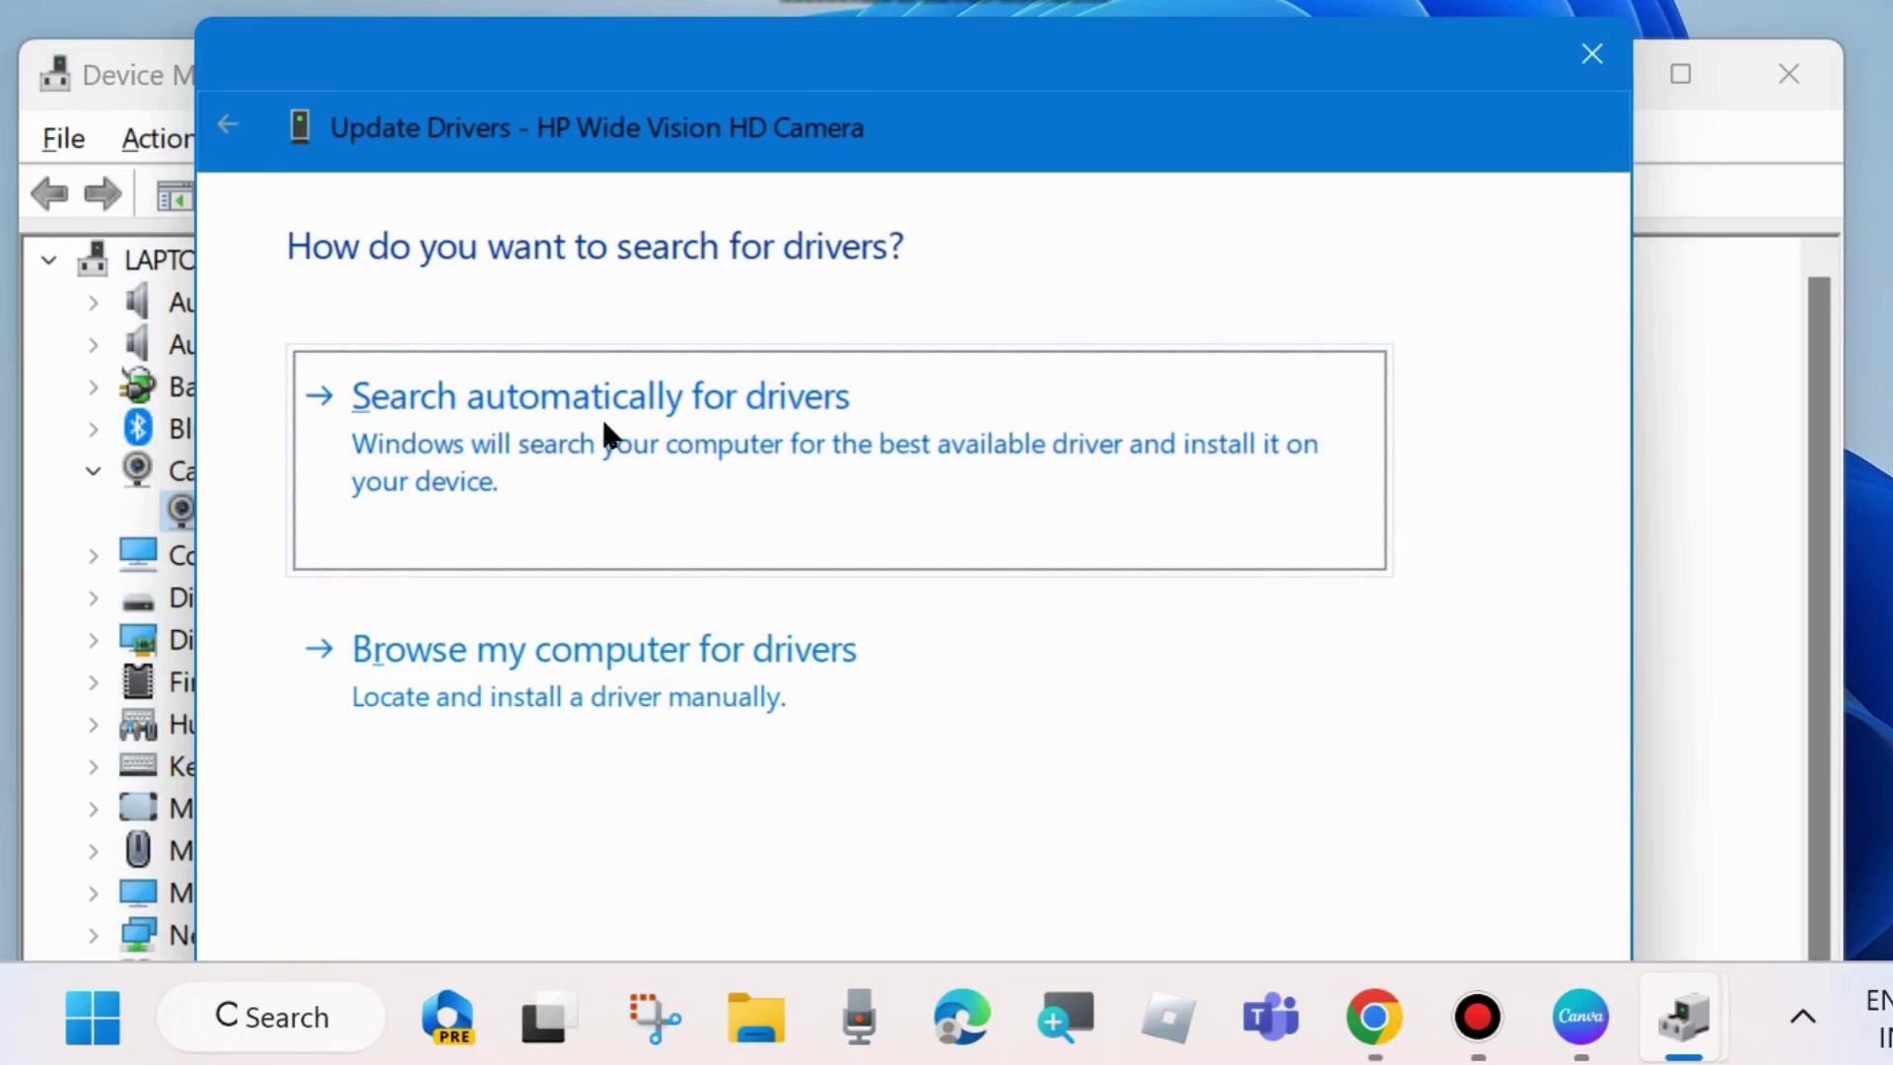
click(629, 414)
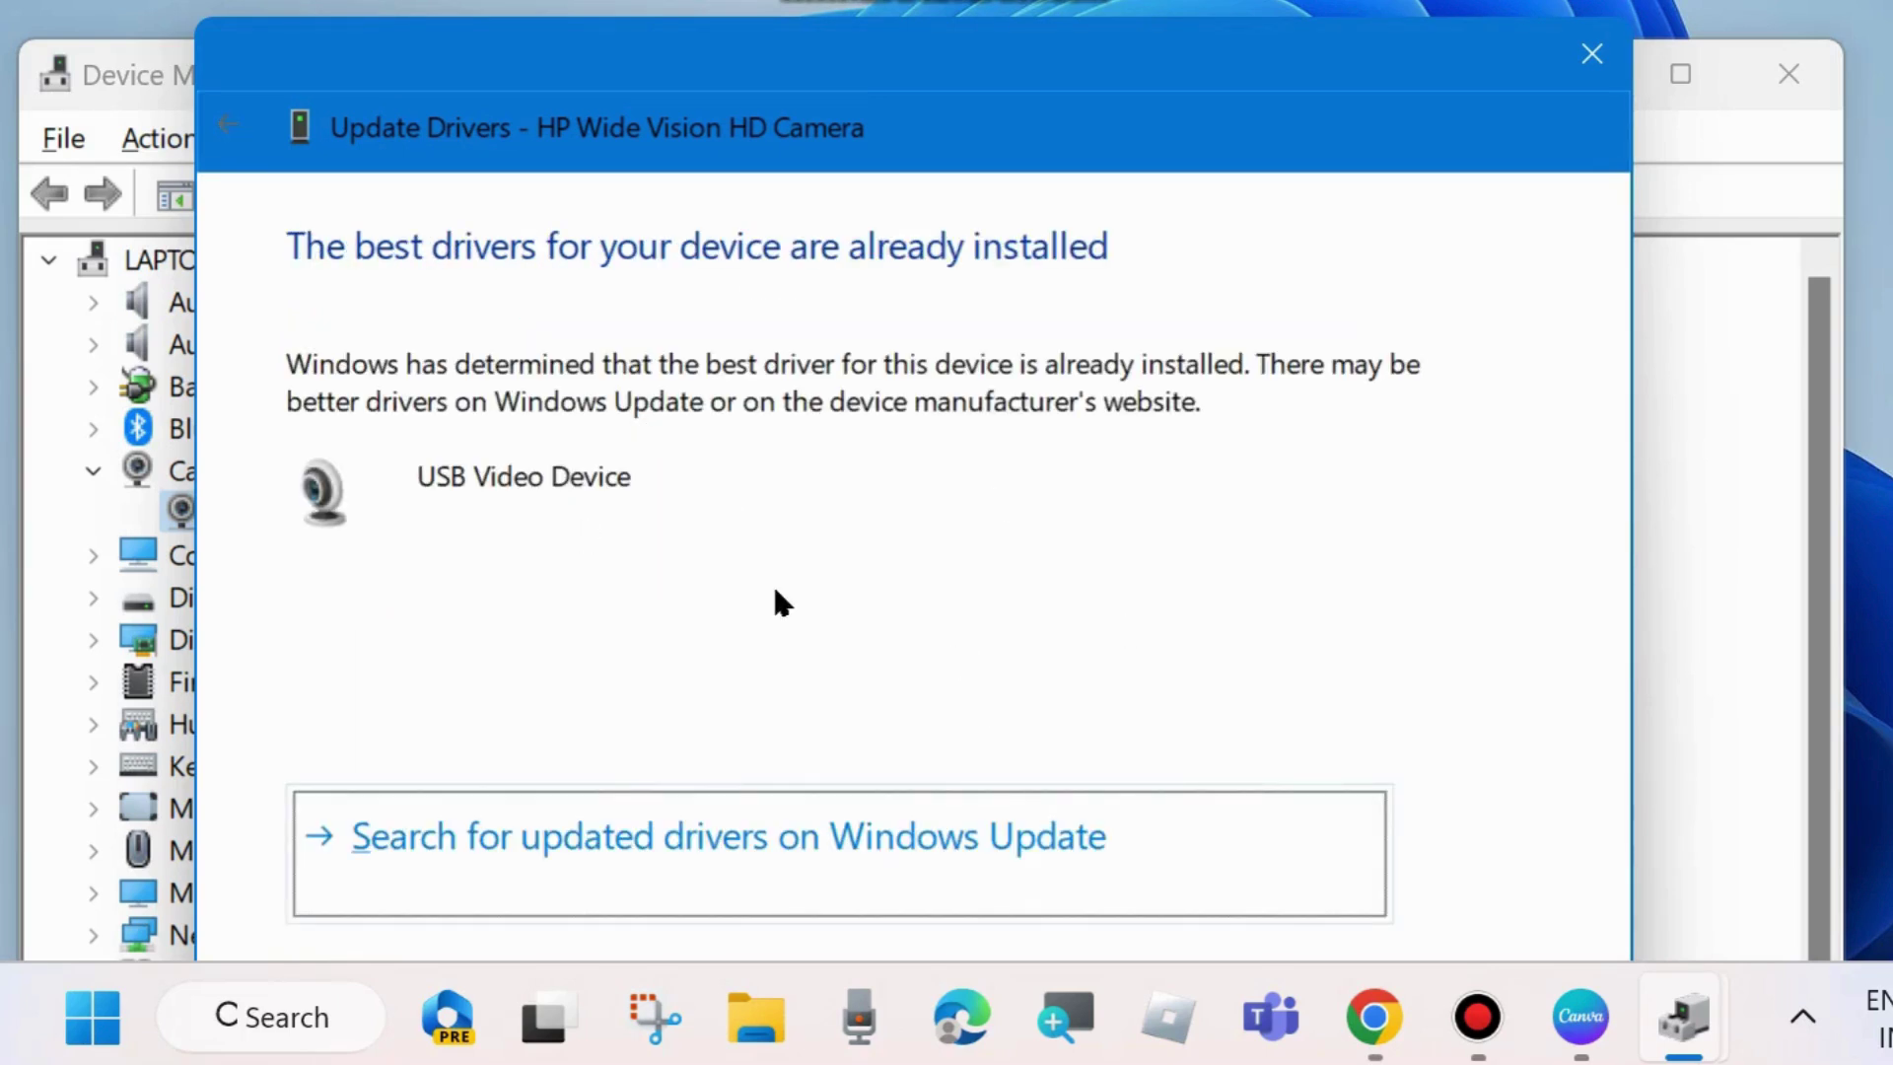
click(1591, 55)
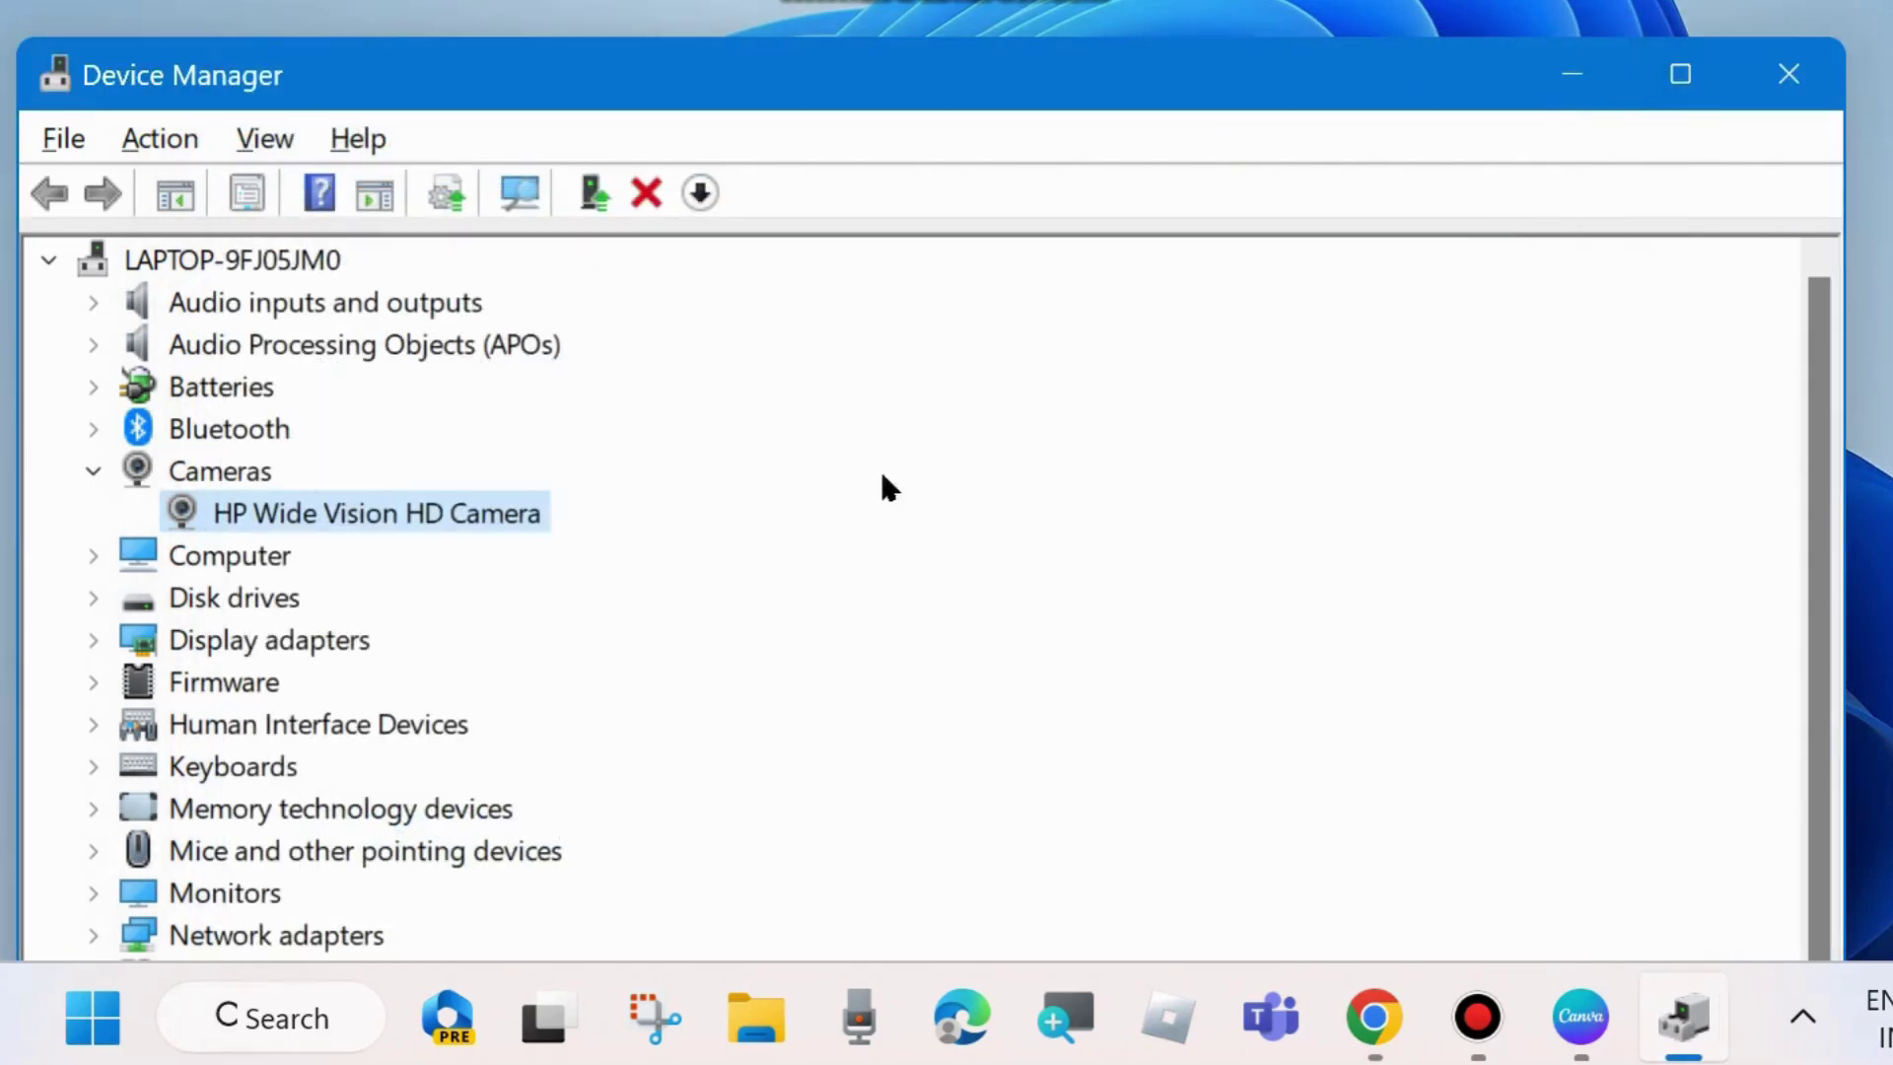
click(1791, 75)
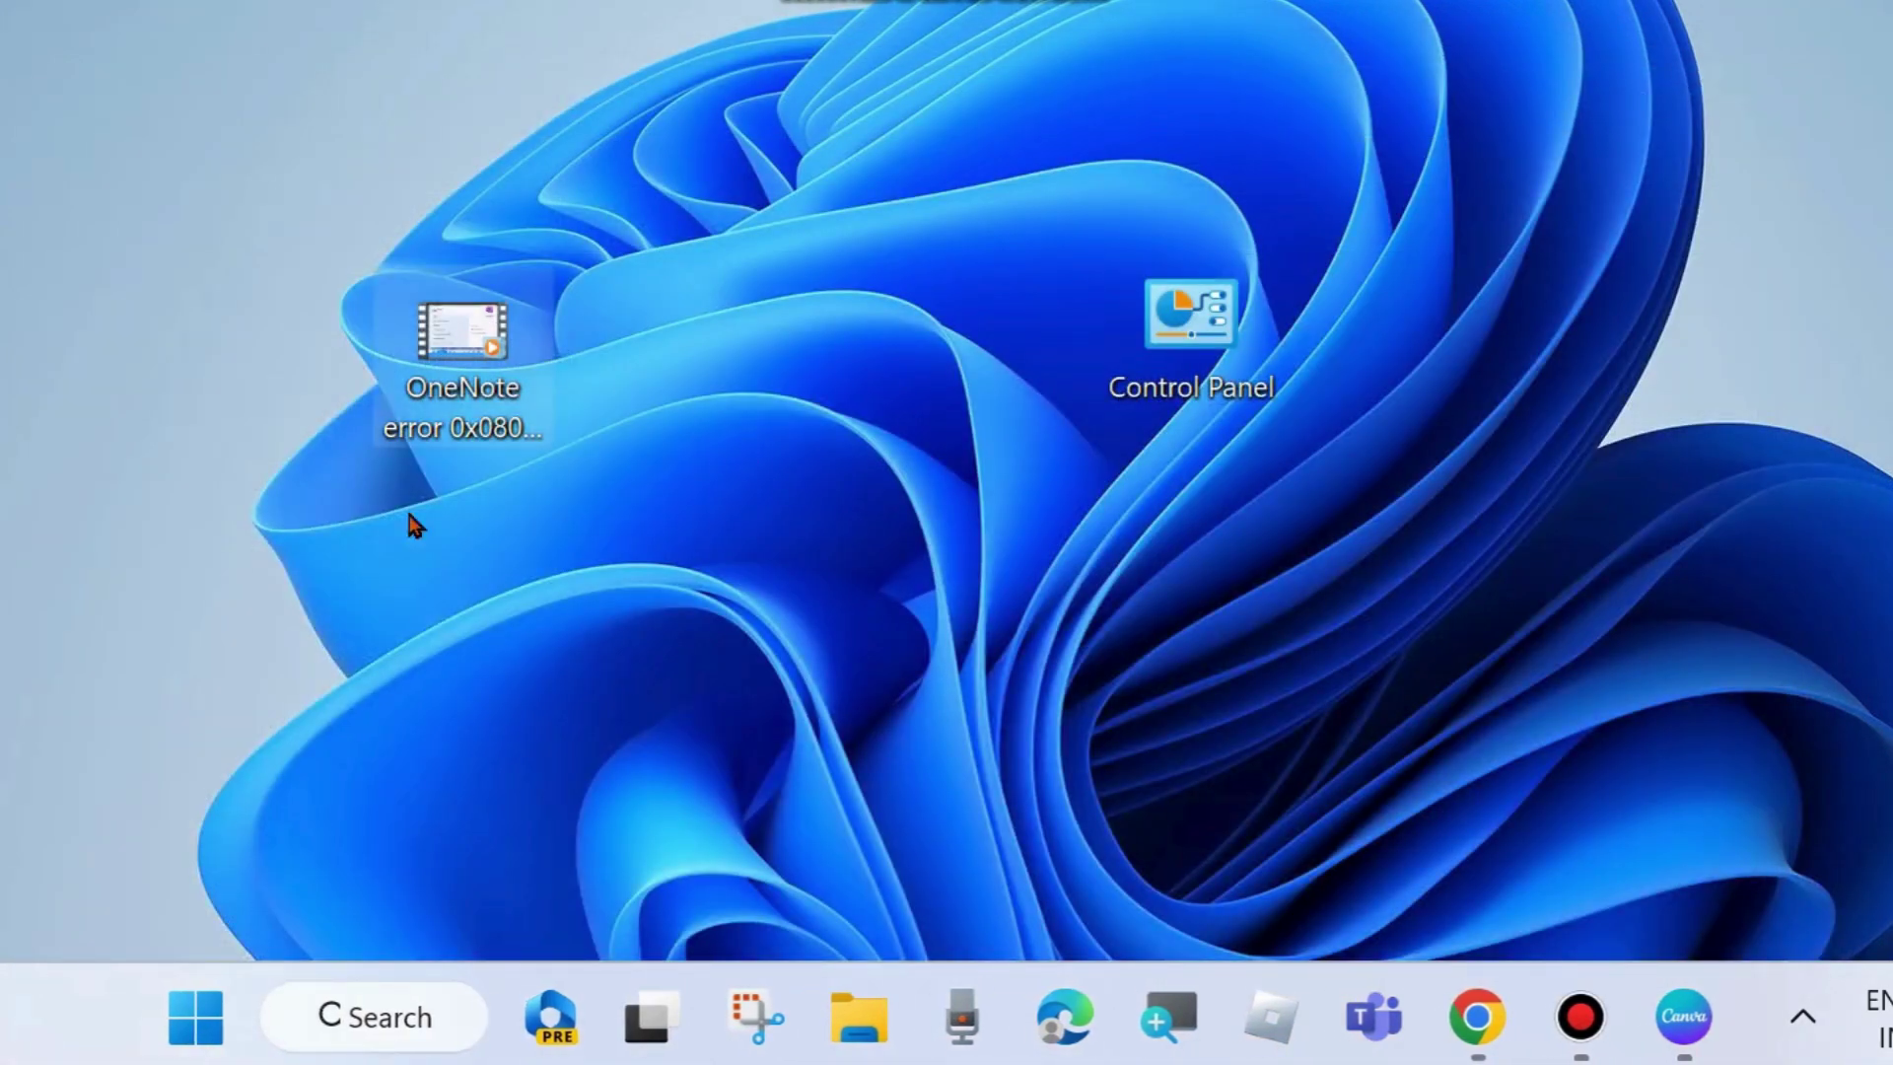